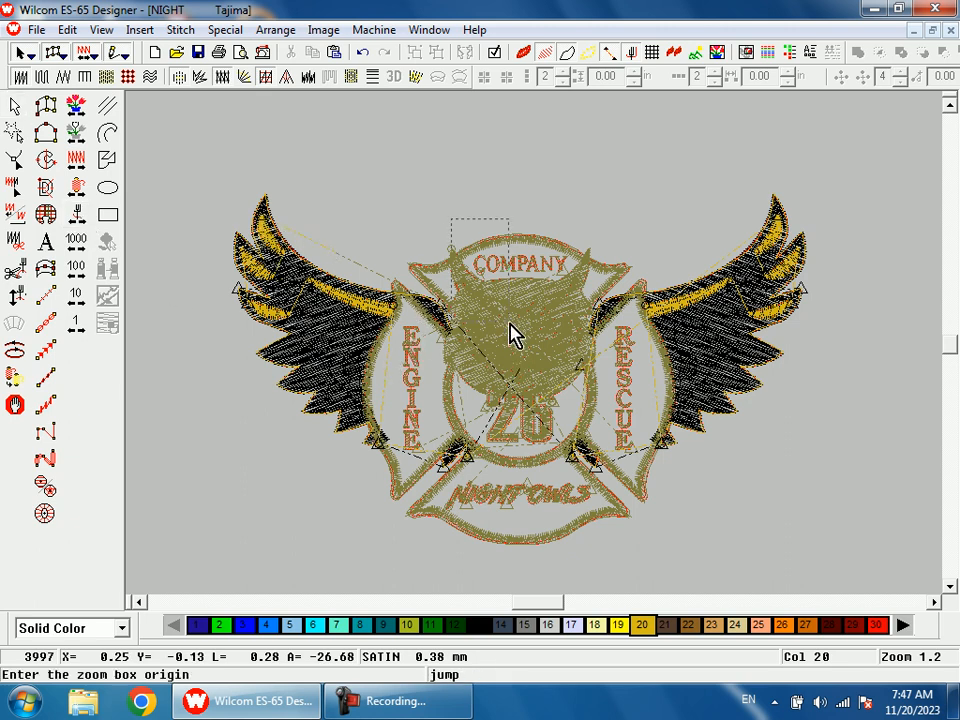
- Digitize a closed complex fill over the lower dark-grey area of the left corner of the COMPANY panel, beside the owl's ear
left_click_drag(507, 325, 451, 219)
key("shift+z")
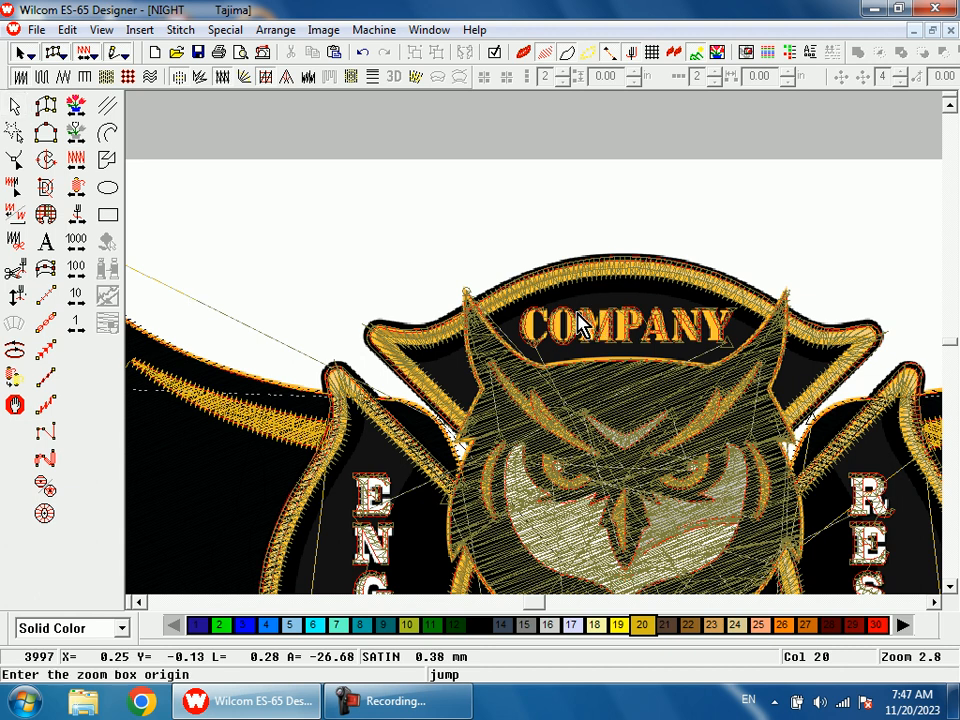
left_click_drag(628, 418, 612, 258)
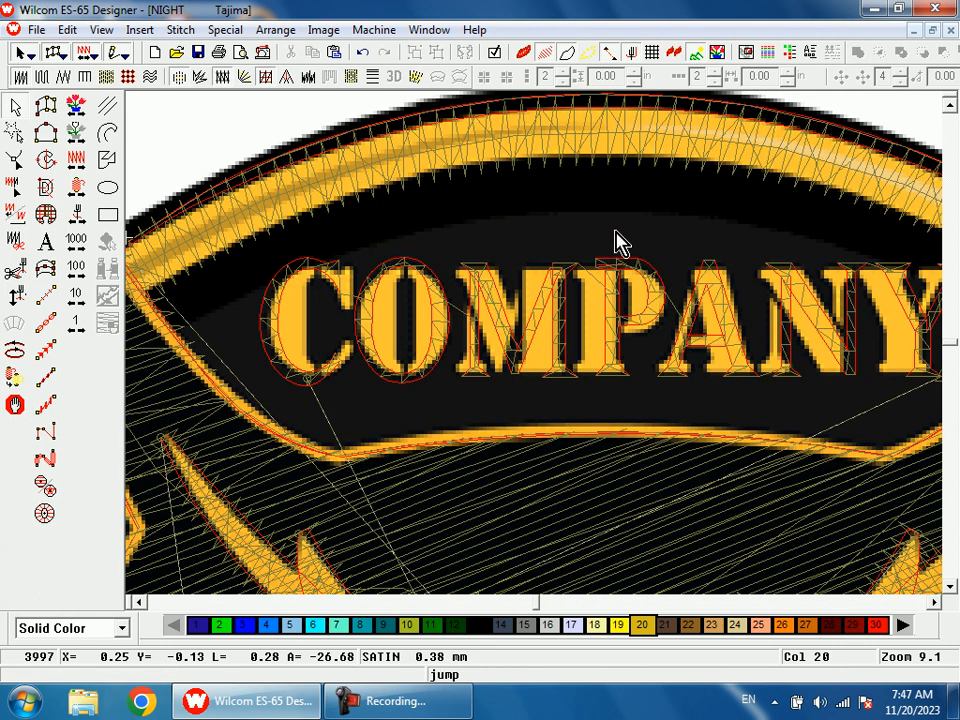
key("shift+z")
key("shift+z")
key("b")
left_click(405, 345)
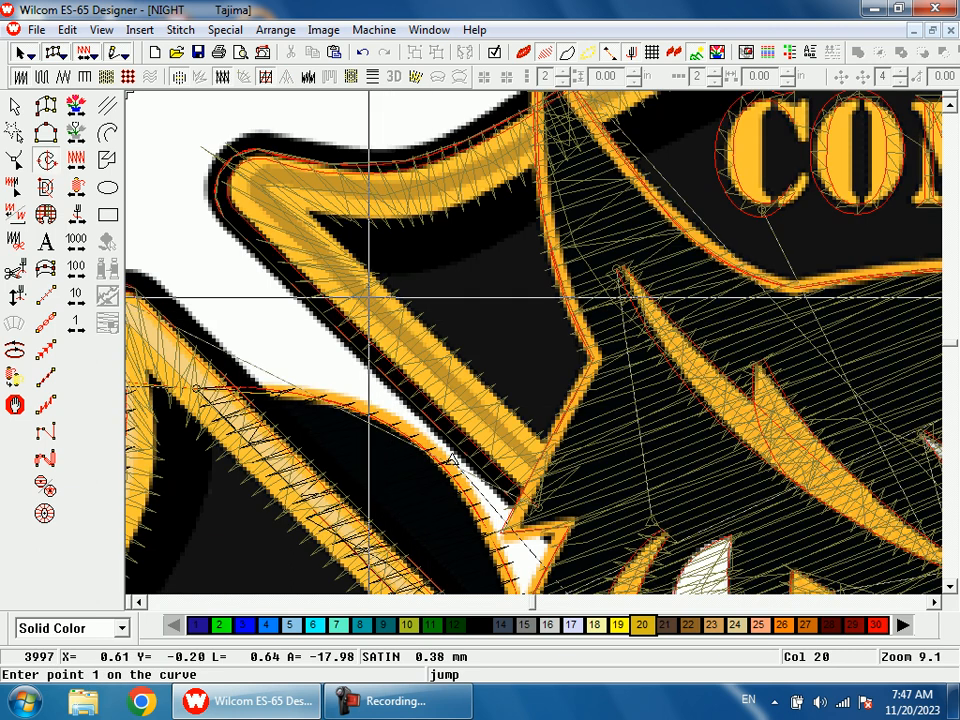
left_click(354, 291)
left_click(468, 262)
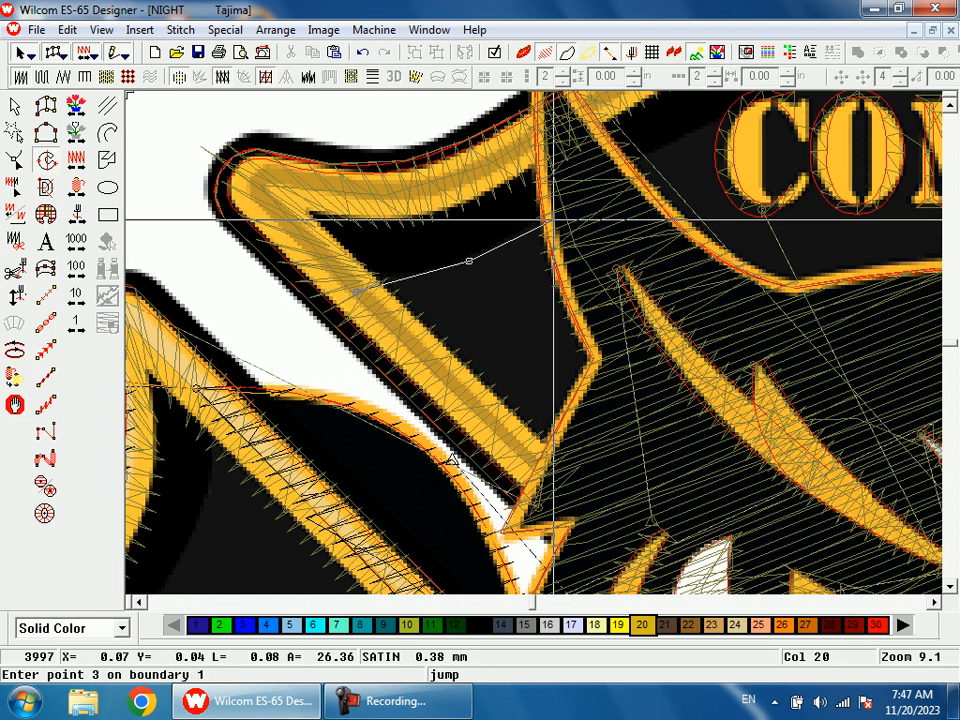
left_click(561, 216)
left_click(627, 366)
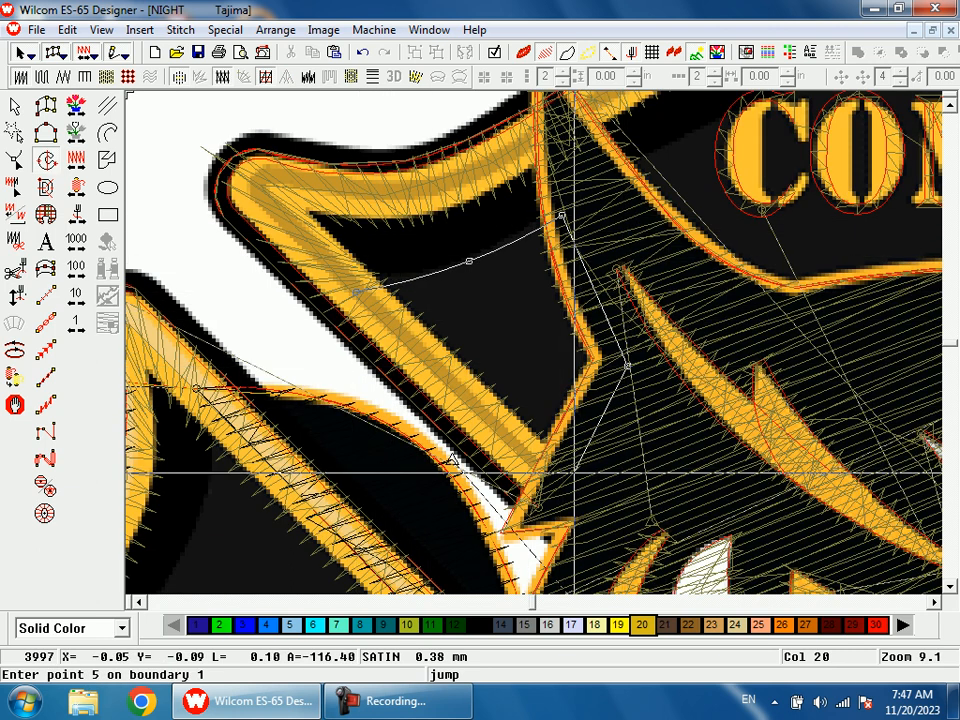
key("Return")
key("Return")
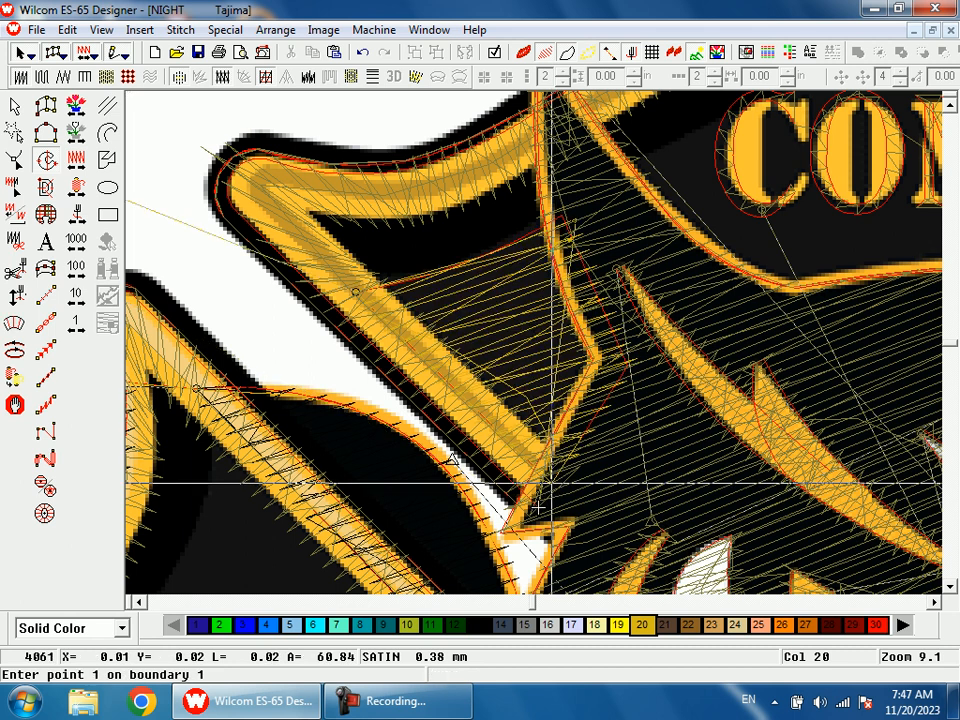
- Recolor the left corner fill to colour 14 and set its first underlay to Tatami
key("Escape")
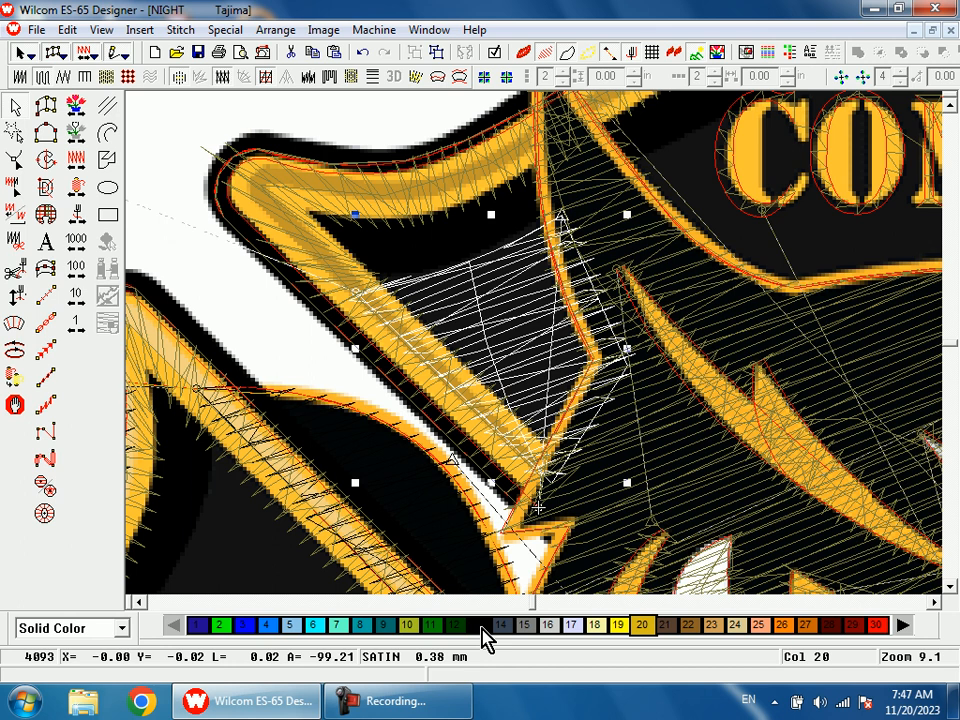
double_click(562, 476)
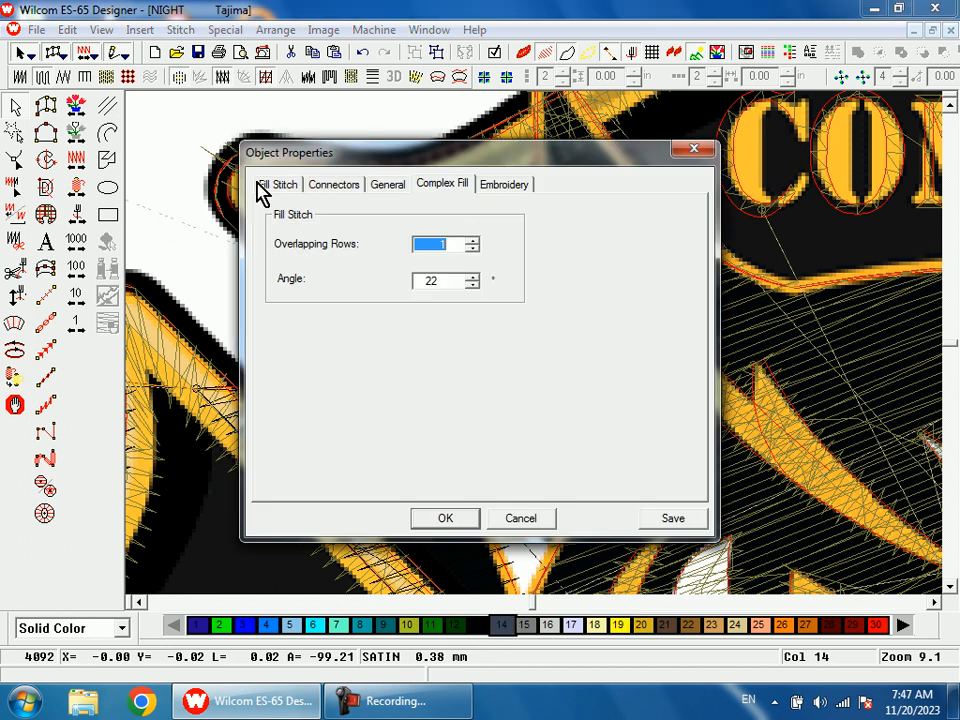
left_click(278, 184)
left_click(606, 214)
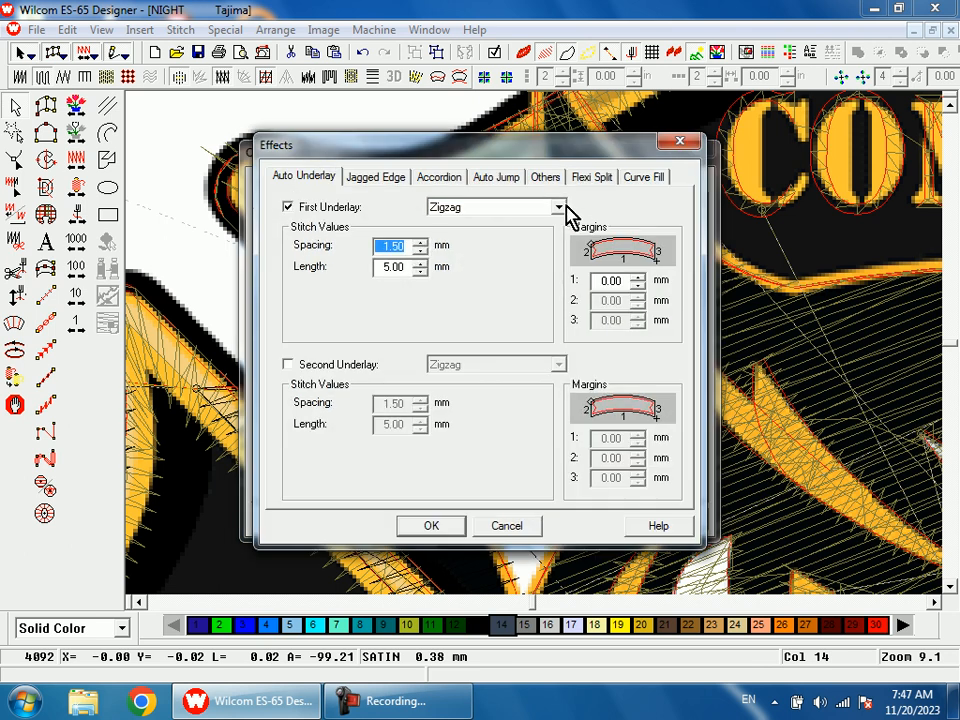
left_click(557, 206)
left_click(497, 249)
left_click(545, 177)
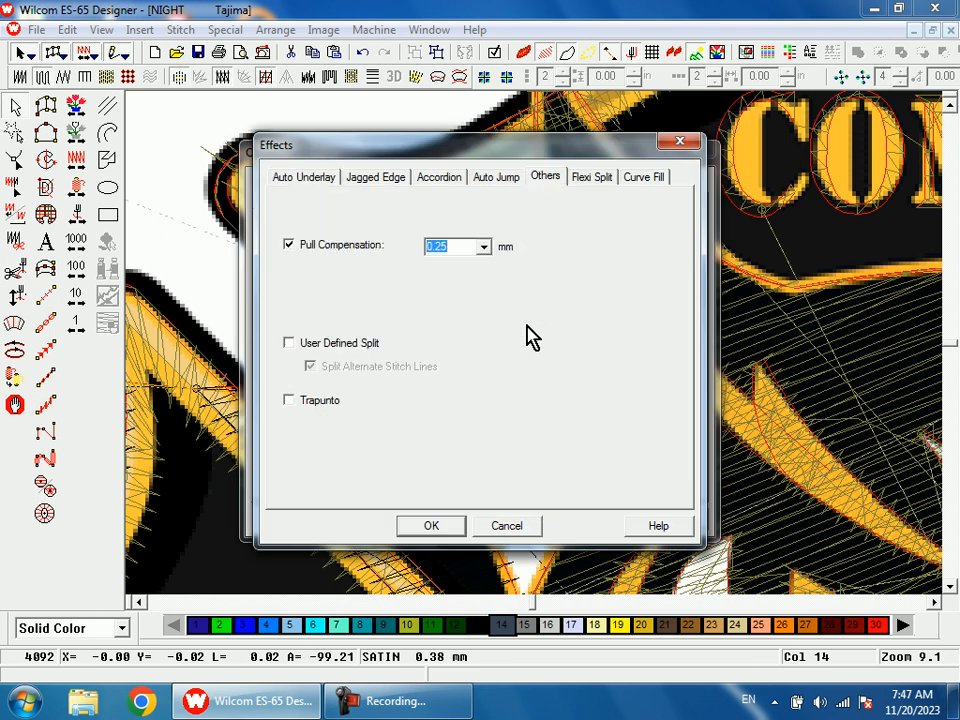
left_click(304, 177)
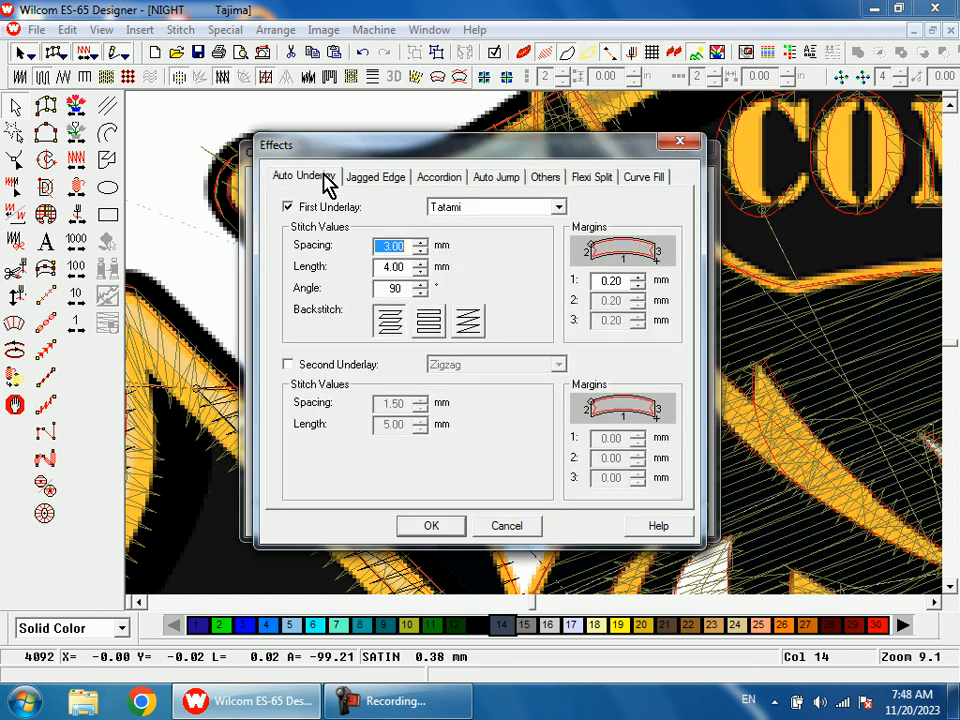
left_click(453, 529)
left_click(455, 517)
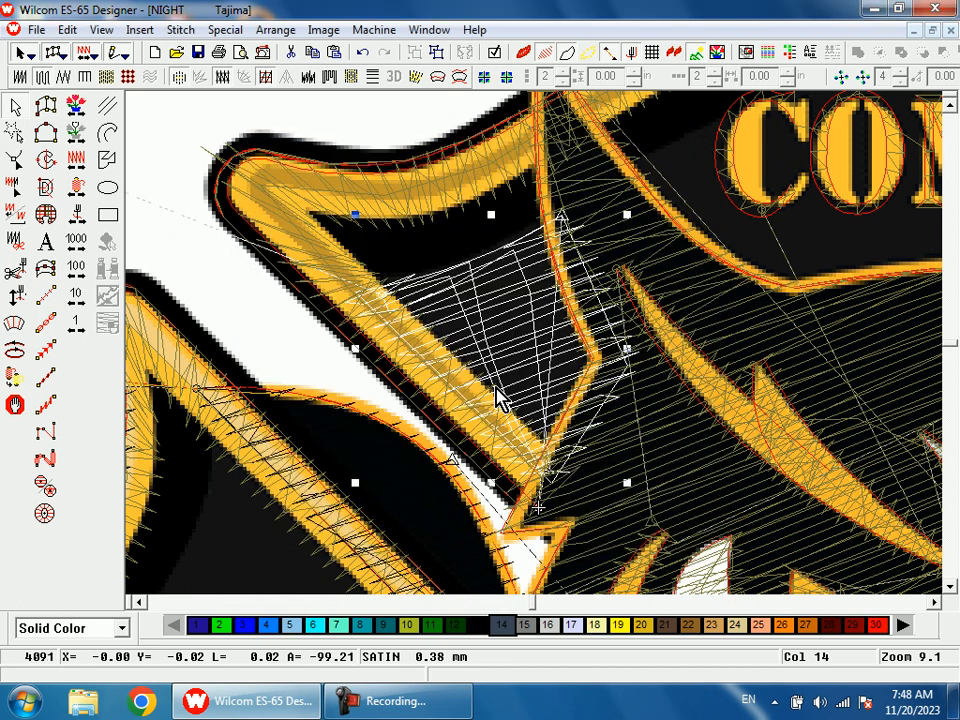
- Make the corner fill's stitch settings the current properties and travel the stitch position into the colour 14 fill
right_click(500, 318)
left_click(578, 446)
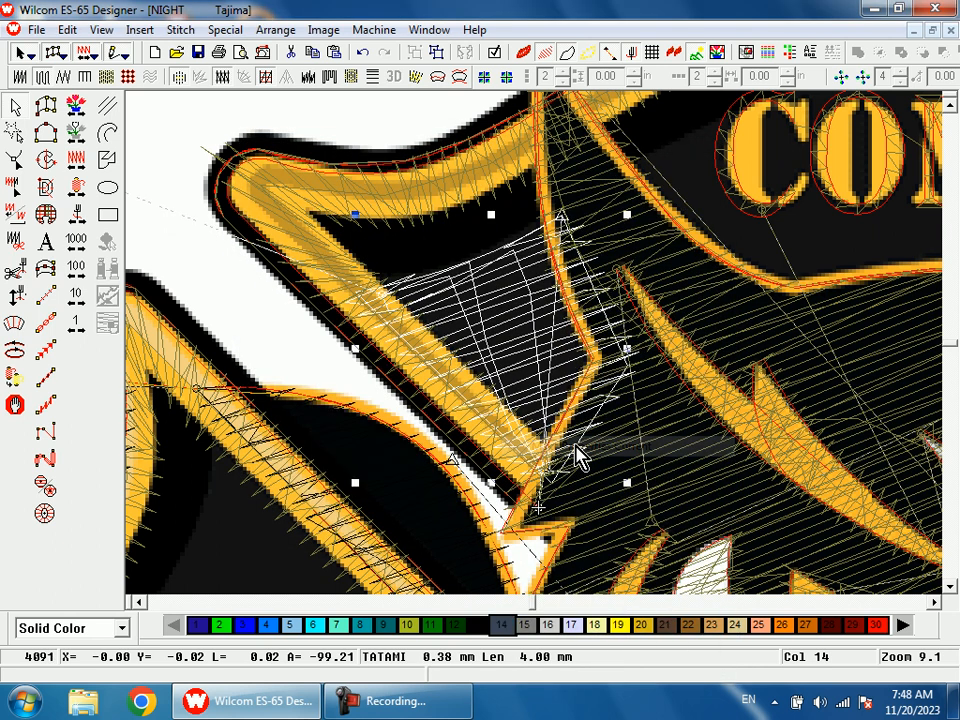
key("Escape")
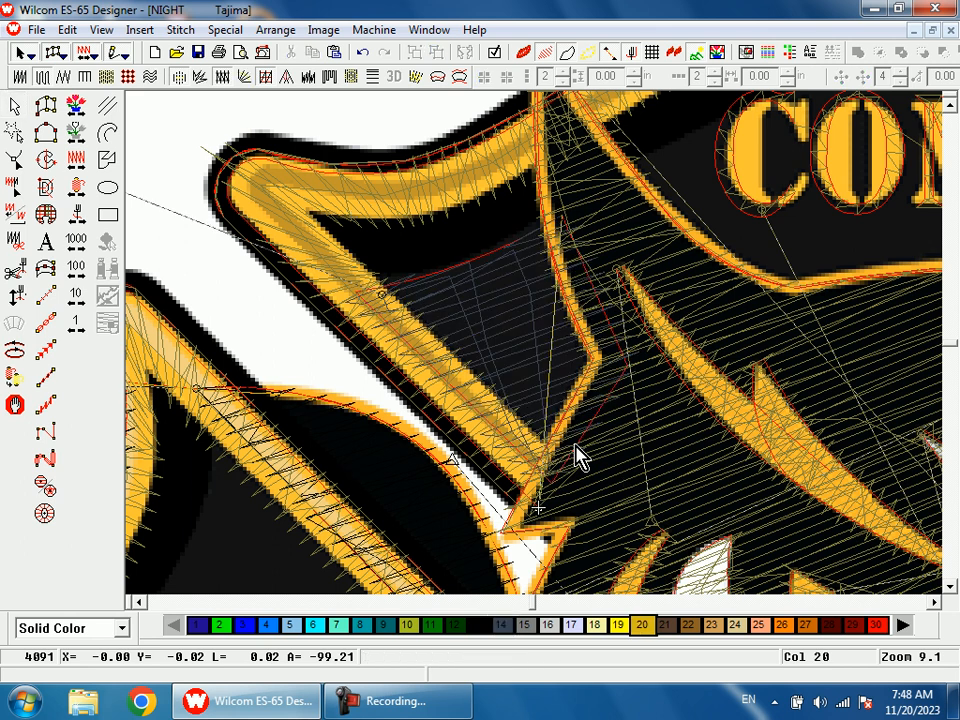
key("minus")
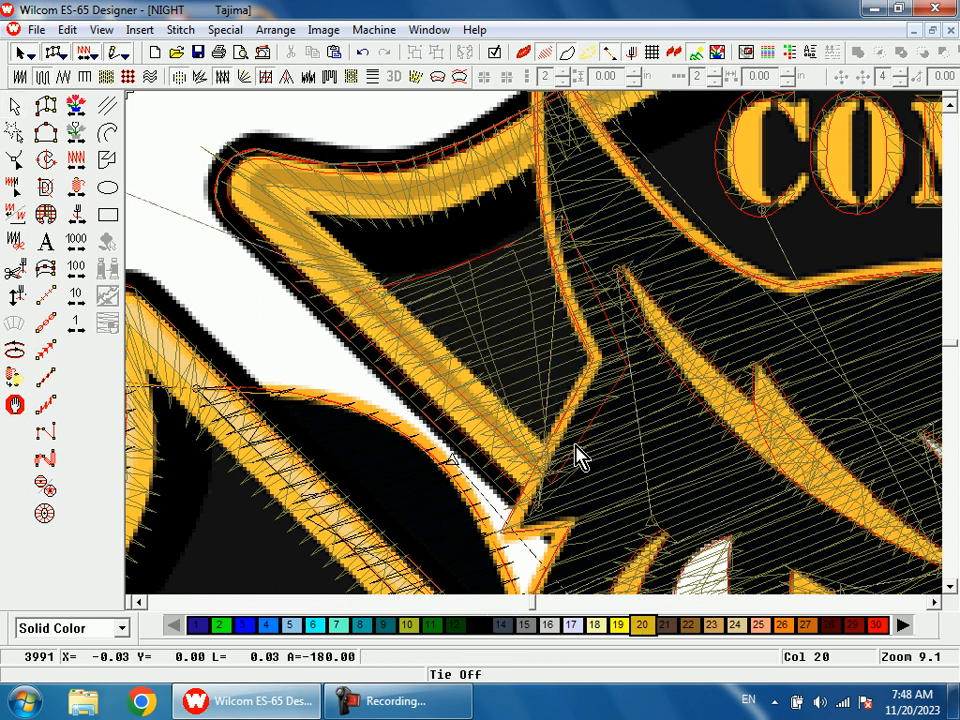
key("plus")
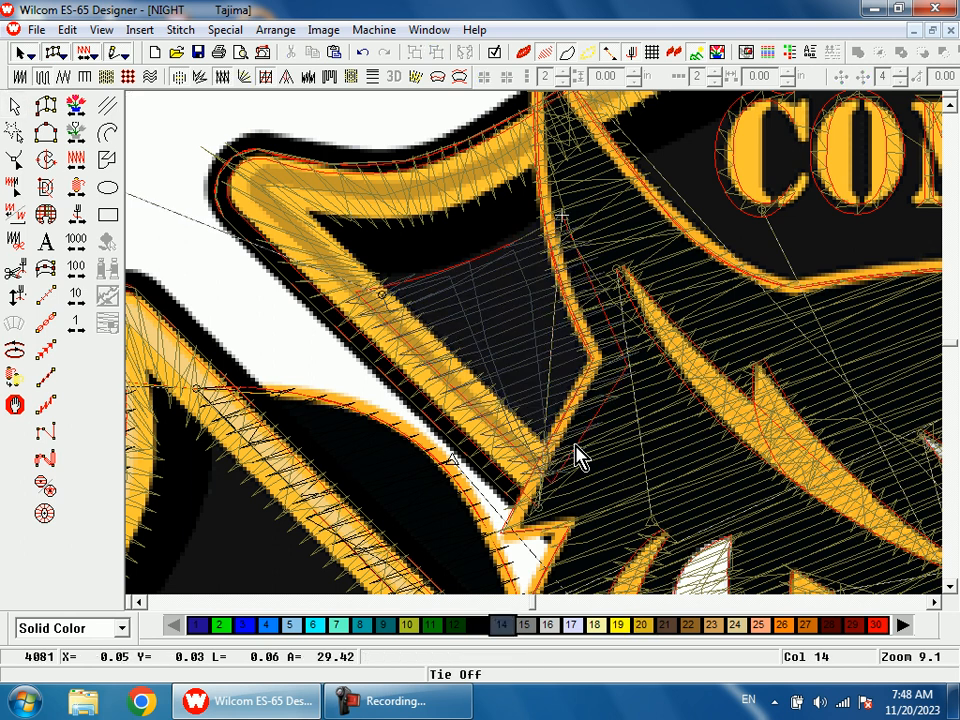
- Digitize a complex fill over the dark-grey area behind the COMPANY lettering, between the owl's ears and along the top of its head
left_click(55, 159)
key("shift+z")
key("shift+z")
key("b")
left_click_drag(593, 231, 628, 374)
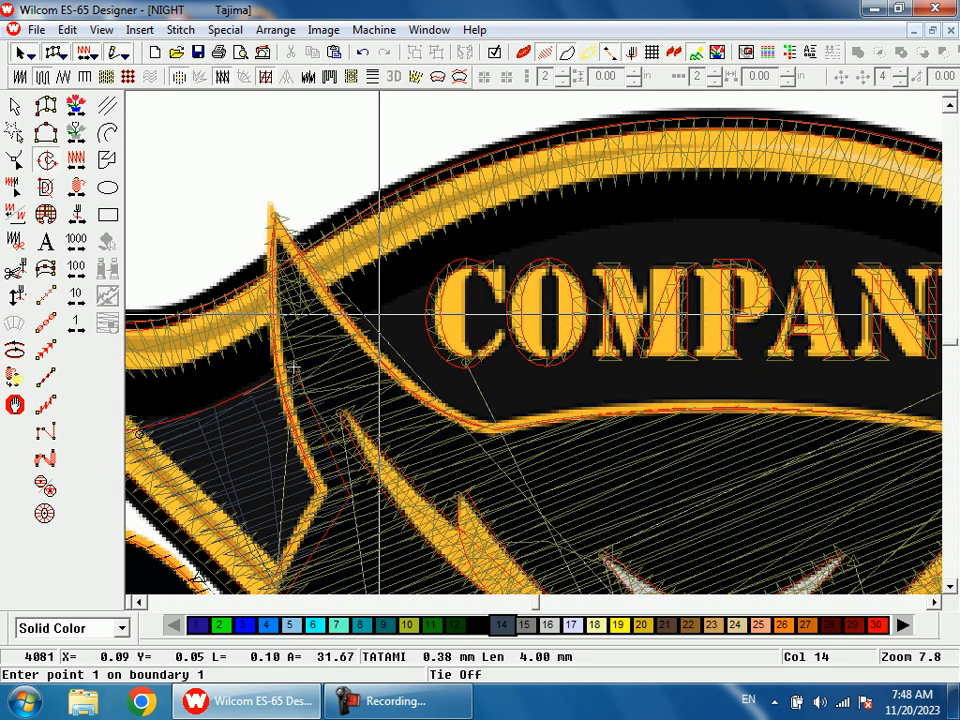
left_click(345, 335)
left_click(501, 257)
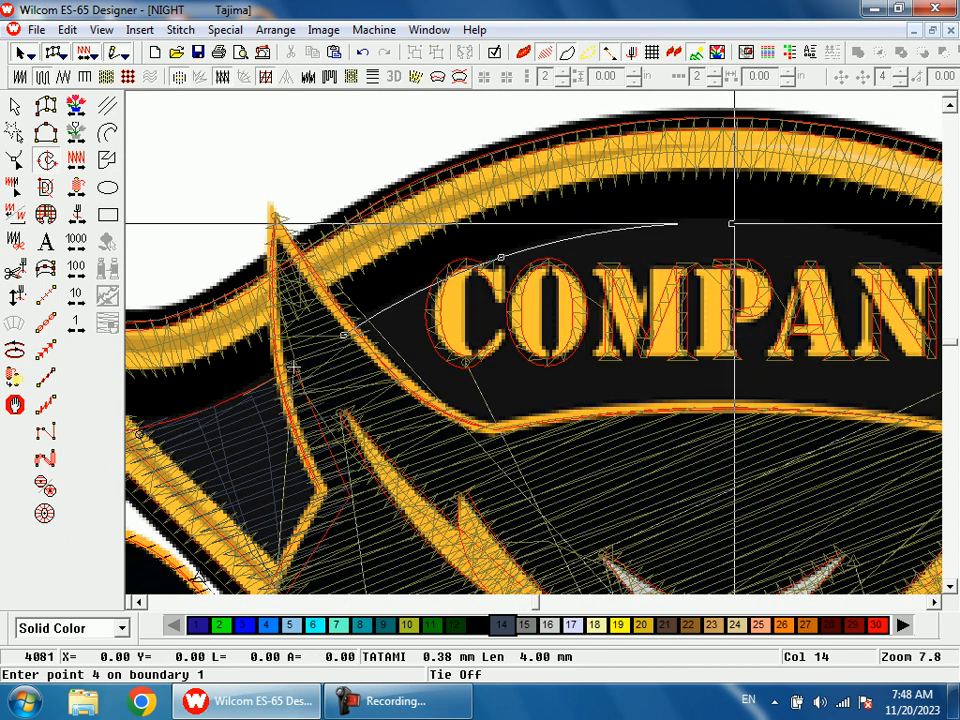
left_click(731, 224)
left_click(781, 302)
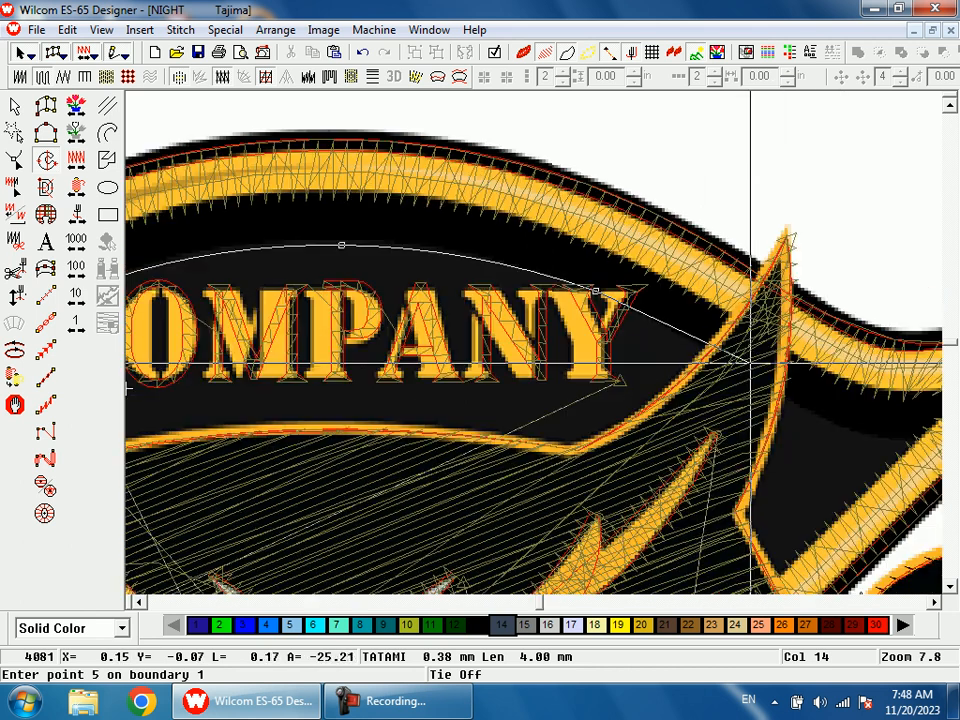
left_click(732, 367)
left_click(576, 481)
left_click(273, 450)
left_click(446, 379)
key("Return")
- Digitize a complex fill over the lower dark-grey area of the right corner of the COMPANY panel
key("shift+z")
key("shift+z")
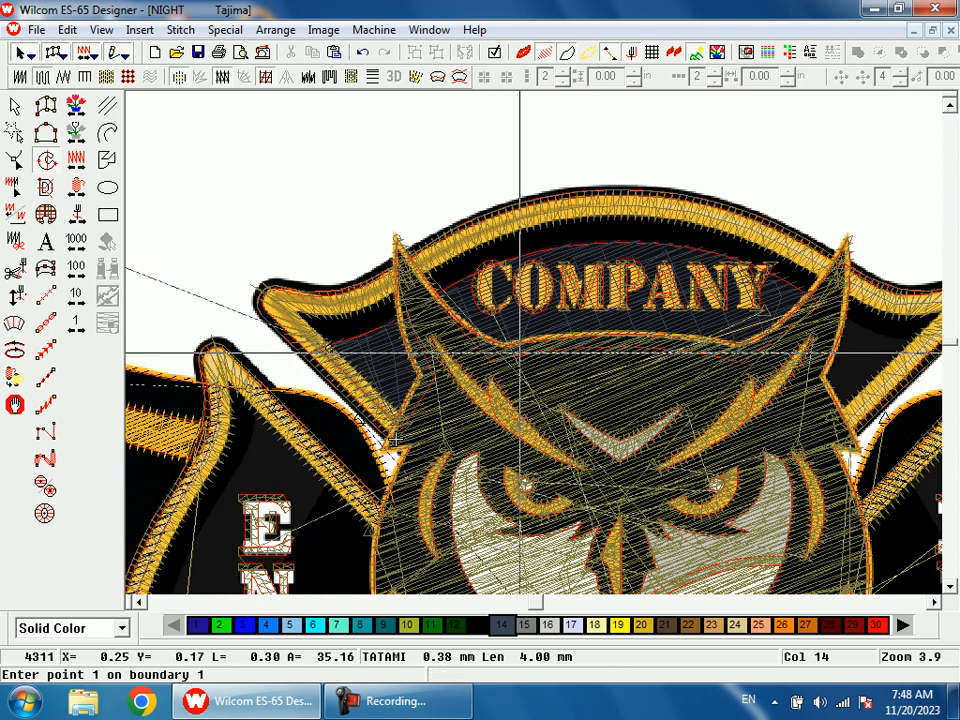
left_click_drag(580, 286, 775, 406)
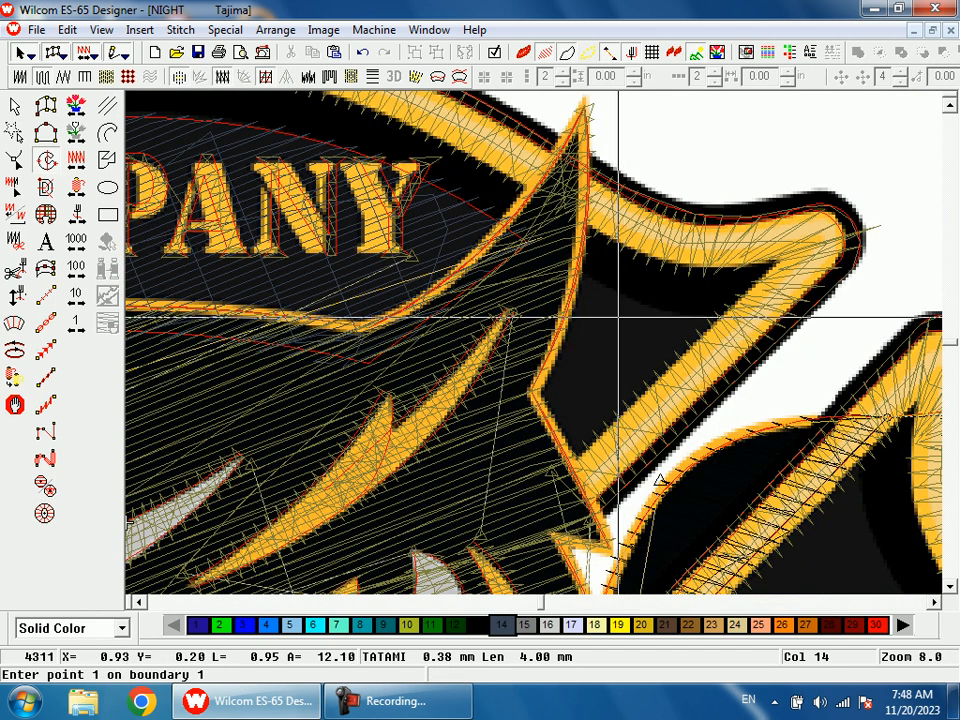
left_click(572, 260)
left_click(646, 302)
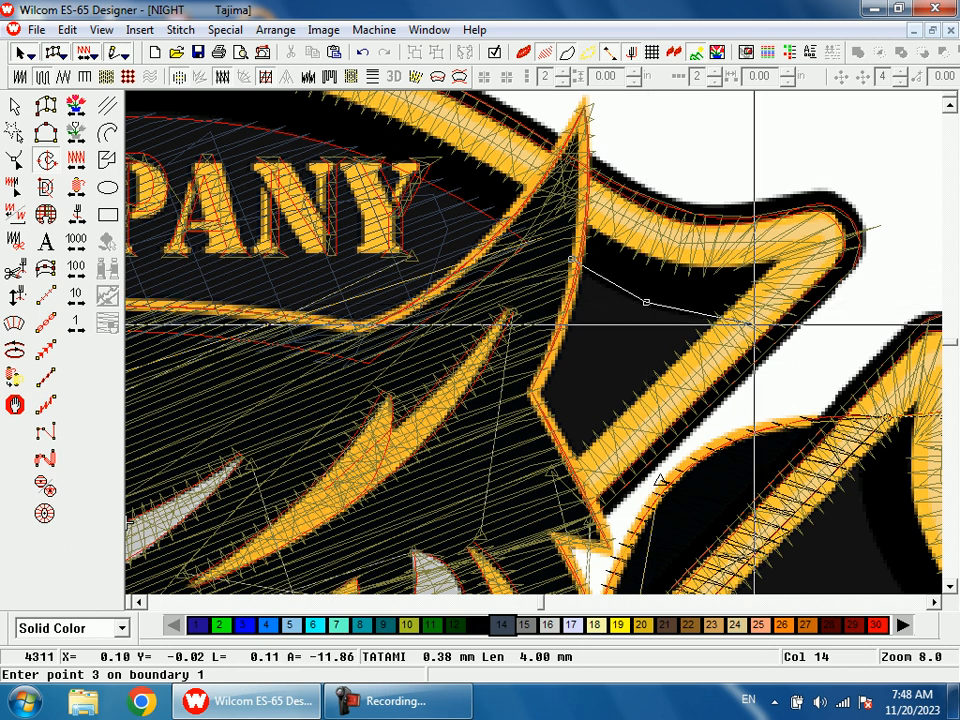
left_click(748, 320)
left_click(572, 494)
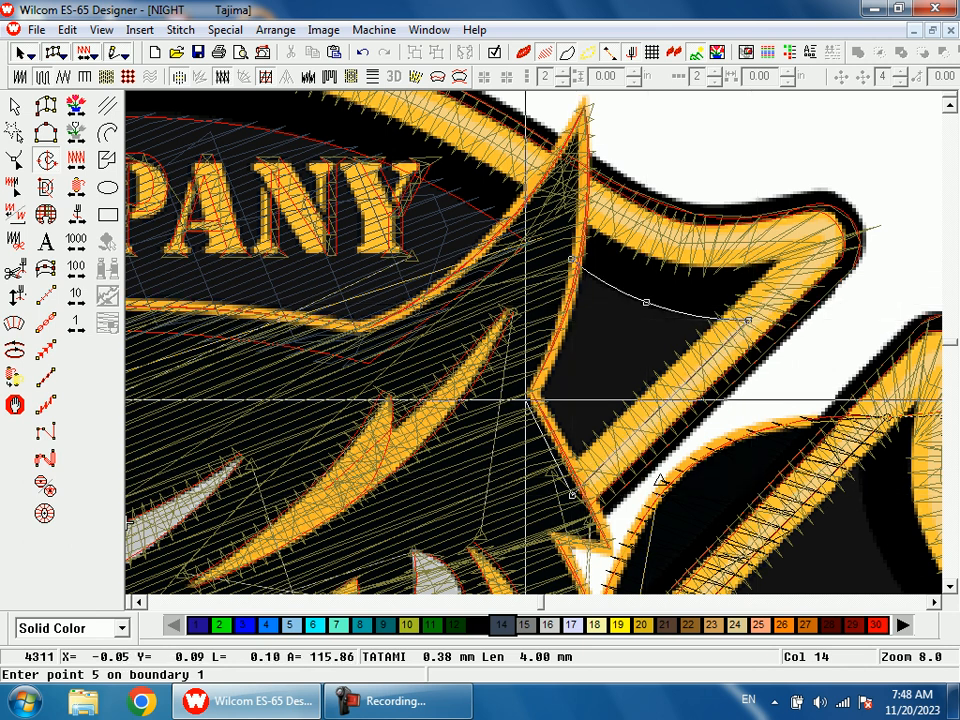
key("Return")
- Digitize a complex fill along the curved dark-grey area of the RESCUE panel, running behind the letters from its upper to its lower point
key("1")
key("b")
left_click_drag(442, 290, 598, 447)
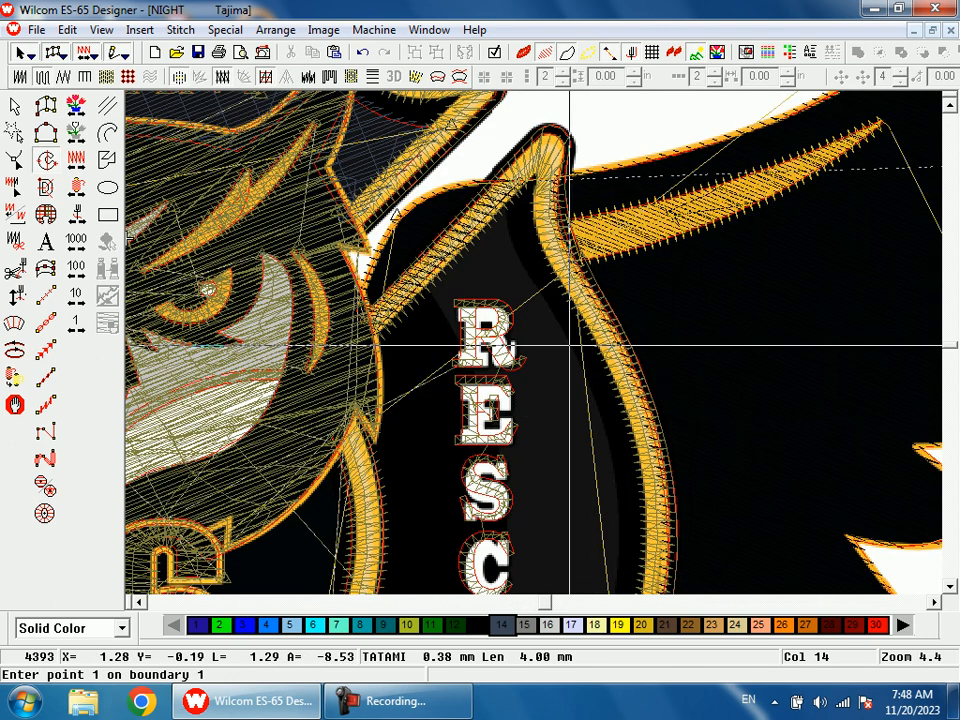
left_click(497, 190)
left_click(547, 306)
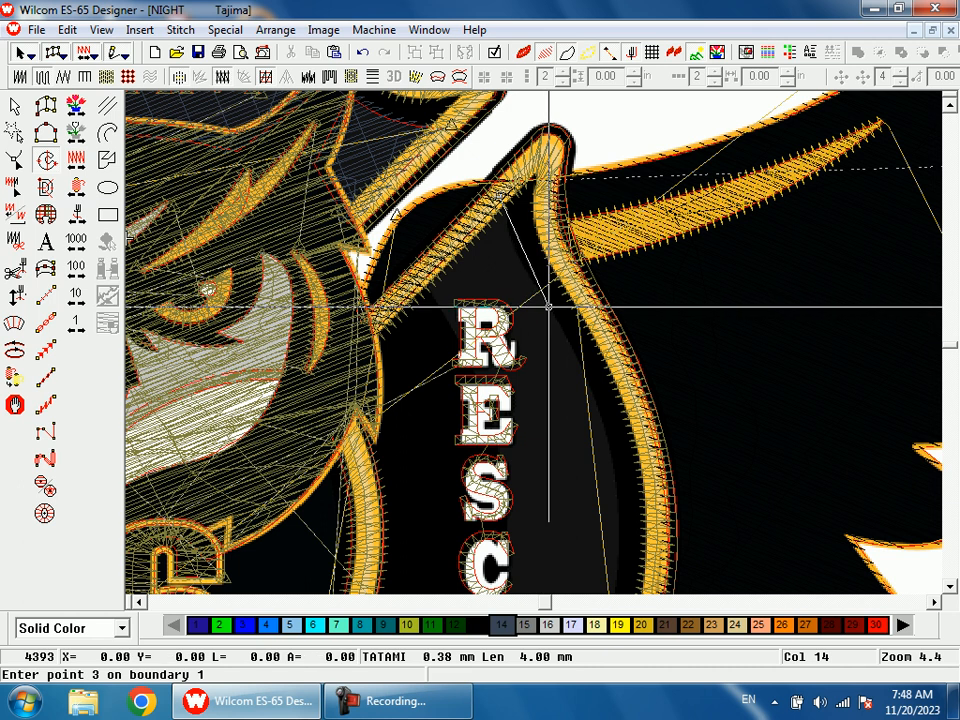
left_click(599, 413)
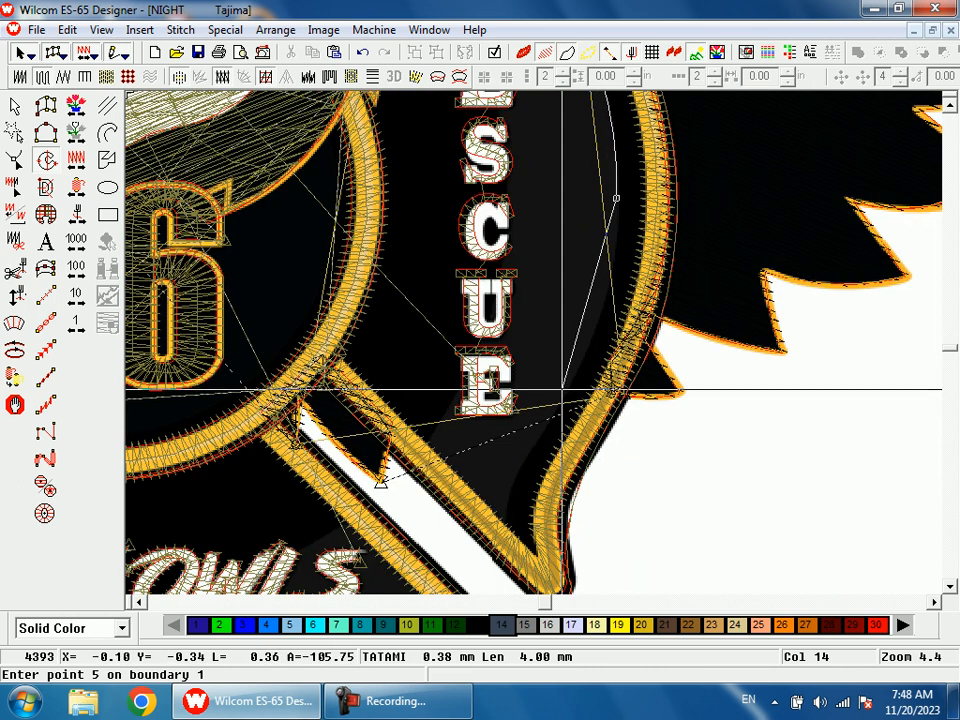
left_click(562, 388)
left_click(545, 431)
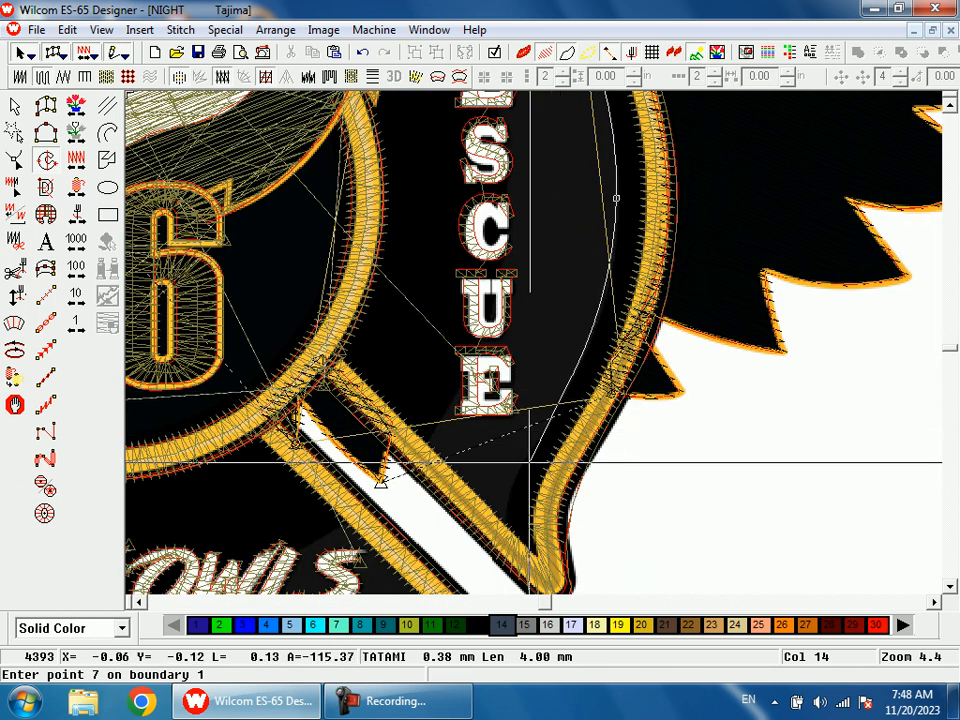
left_click(521, 467)
left_click(505, 538)
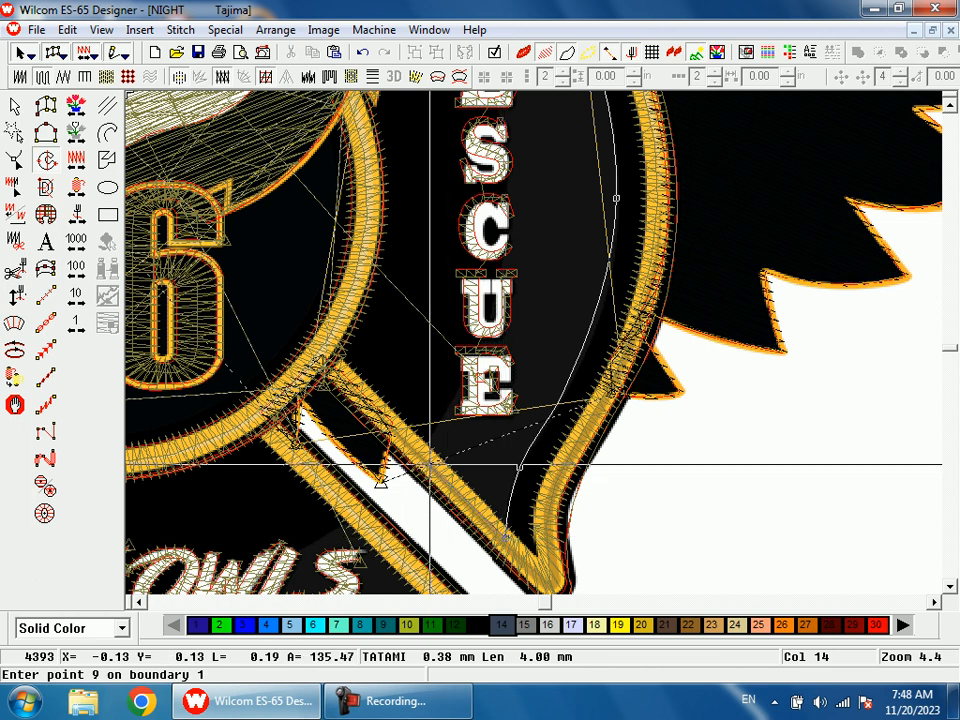
left_click(423, 450)
left_click(464, 384)
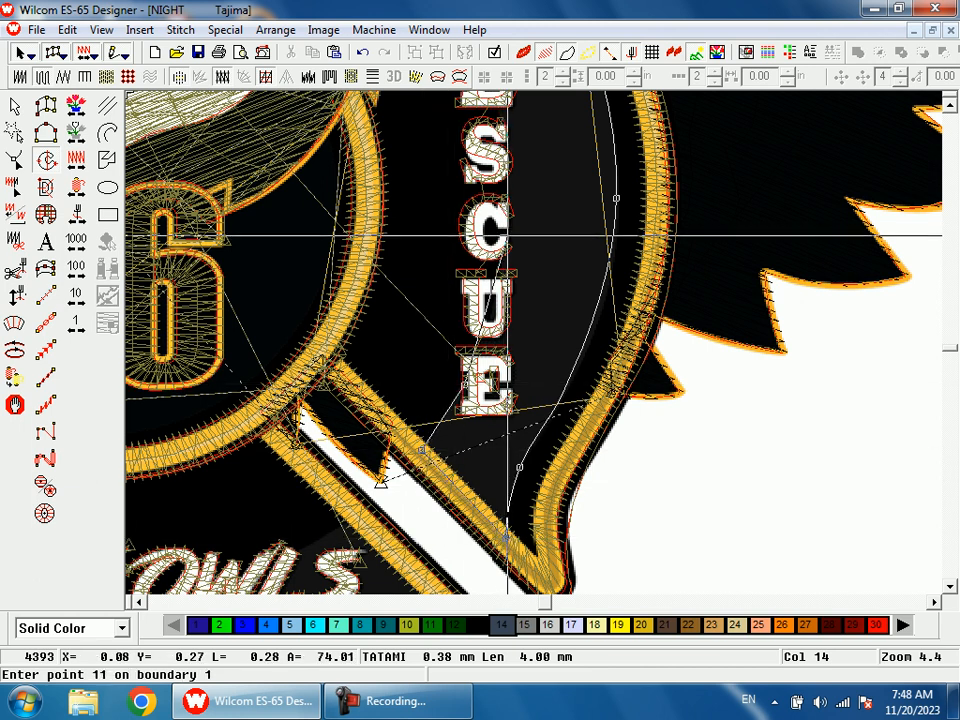
left_click(508, 173)
left_click(600, 187)
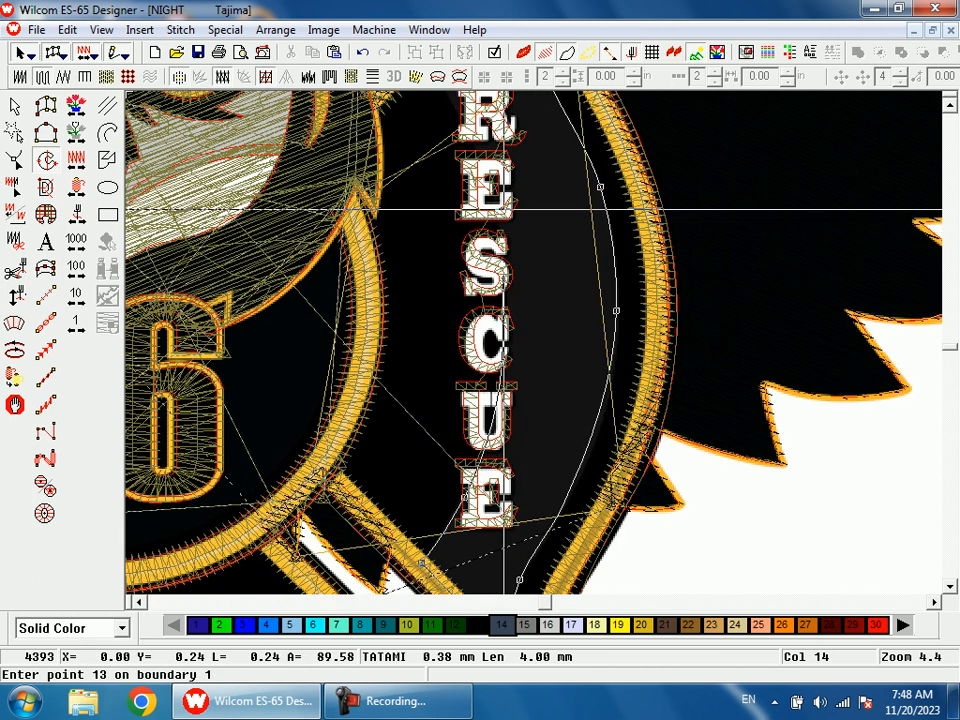
left_click(493, 195)
scroll(505, 290, "up", 3)
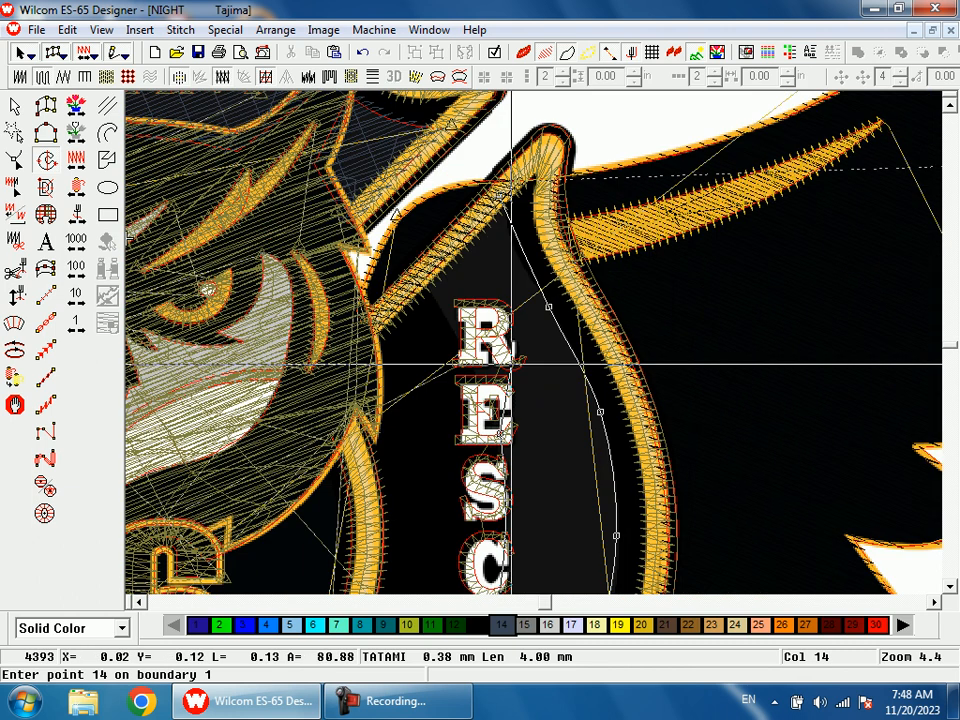
left_click(465, 344)
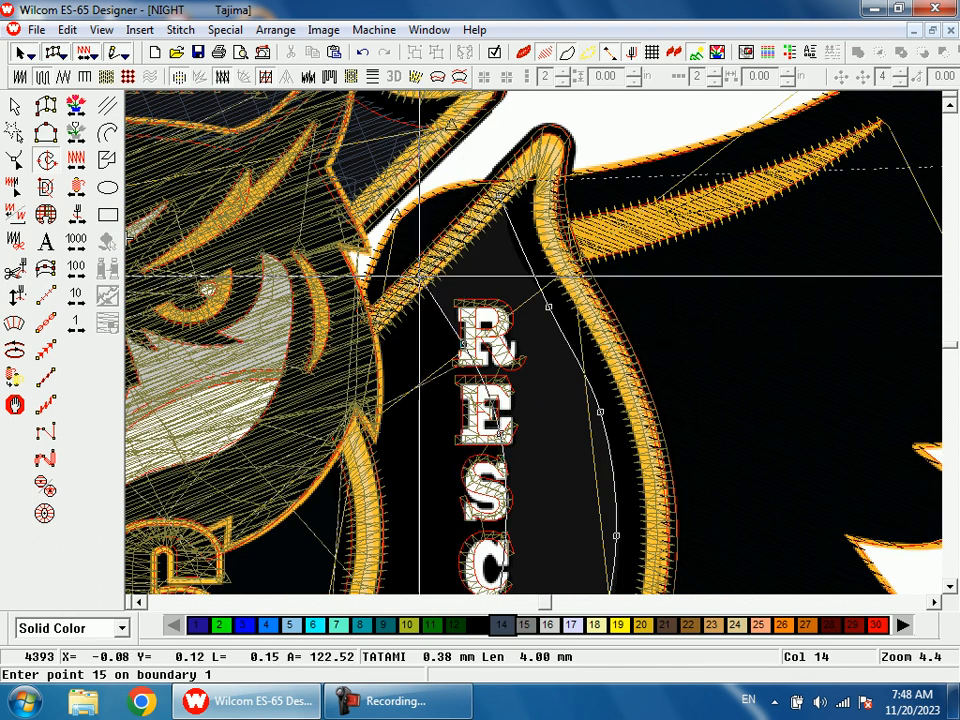
- Start a complex fill on the NIGHT OWLS panel by outlining the lower edge of its dark-grey area from the right border to the left
key("shift+z")
key("shift+z")
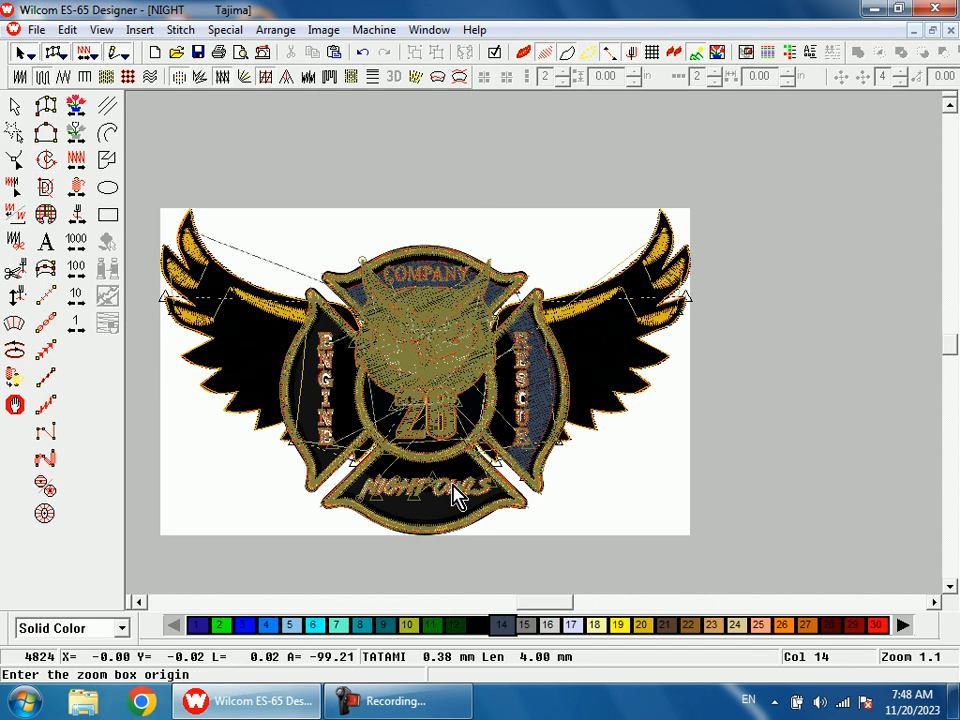
left_click_drag(370, 425, 565, 545)
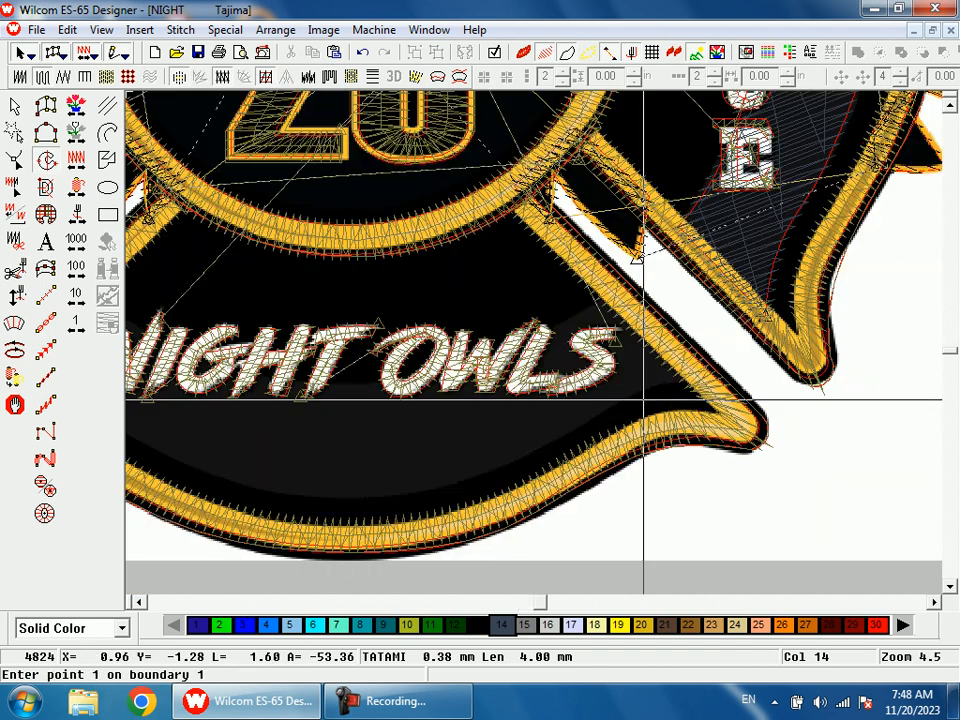
left_click(696, 377)
left_click(611, 403)
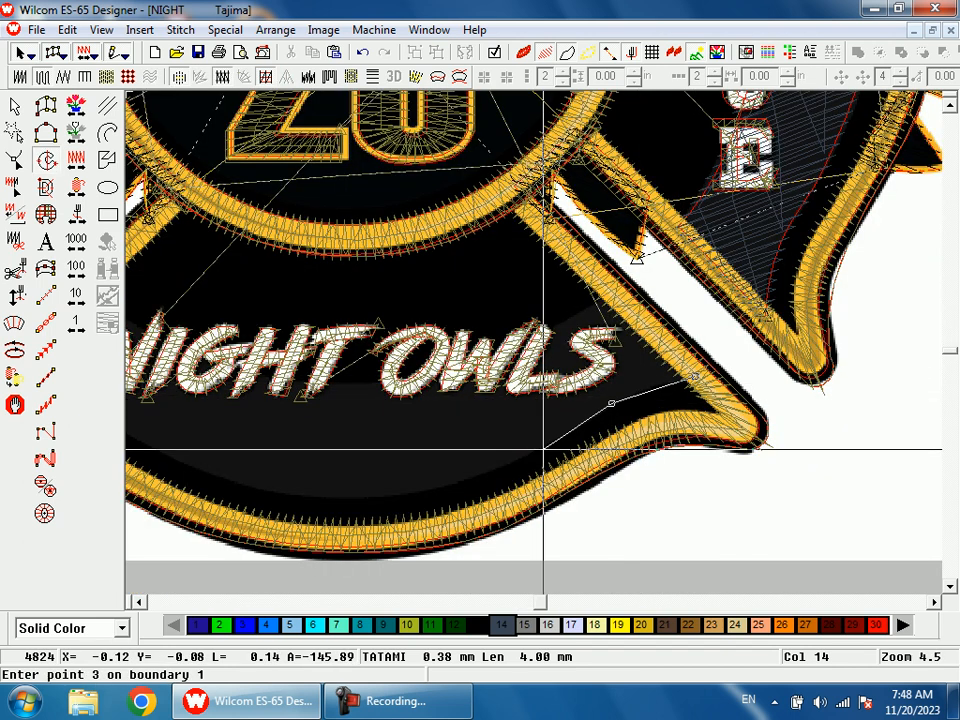
left_click(535, 452)
left_click(402, 492)
left_click(244, 483)
left_click(306, 377)
left_click(235, 344)
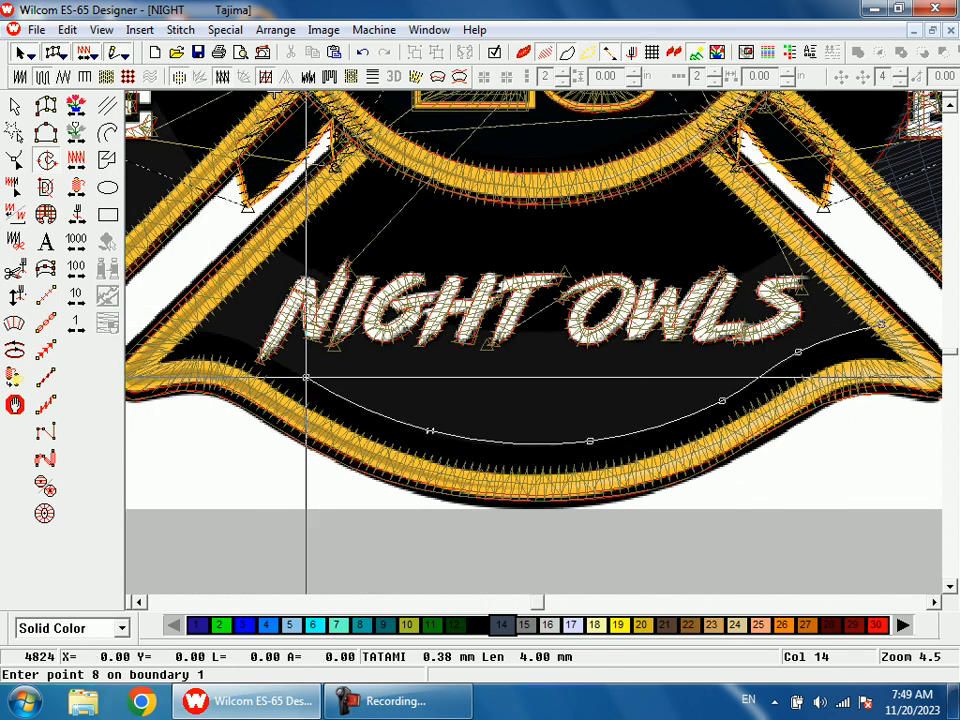
left_click(179, 323)
left_click(138, 282)
left_click(138, 250)
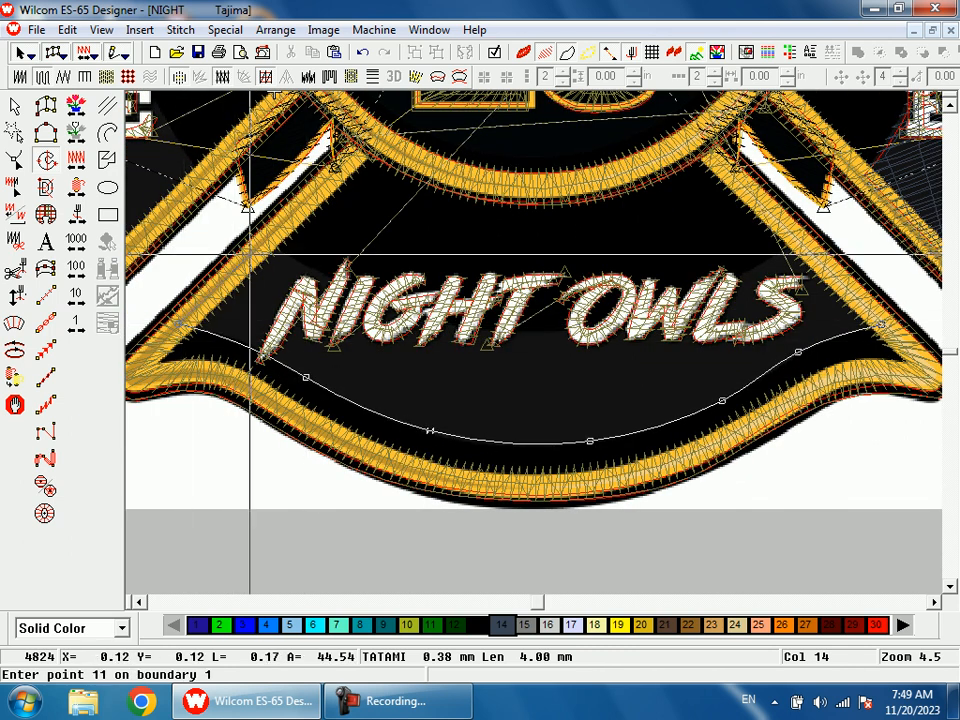
- Outline the upper edge of the NIGHT OWLS dark-grey area behind the lettering and generate the colour 14 fill
left_click(270, 241)
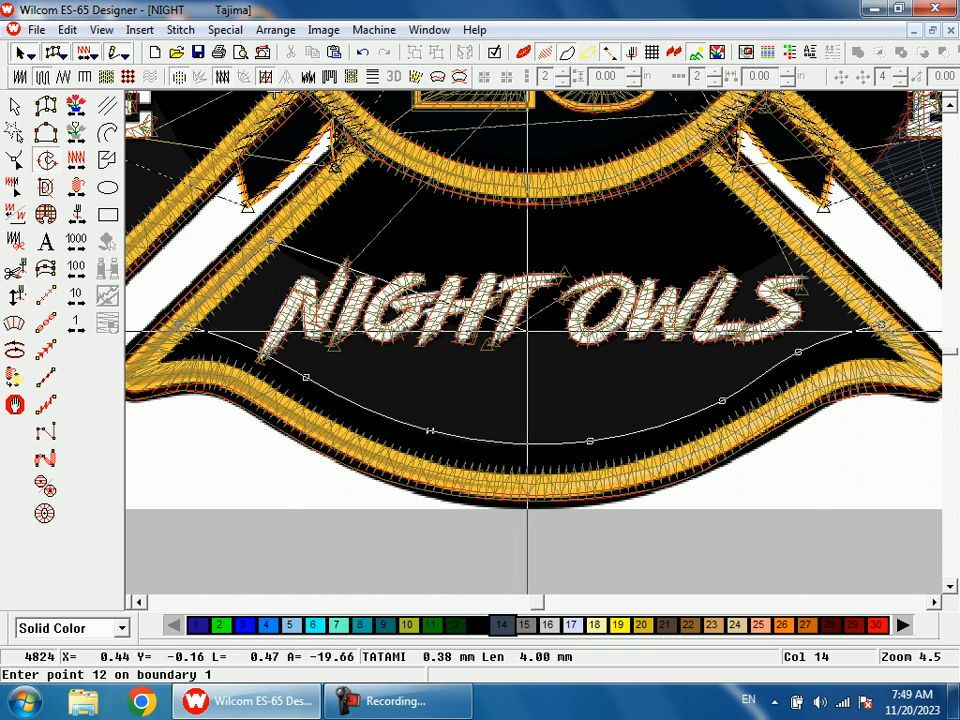
left_click(345, 290)
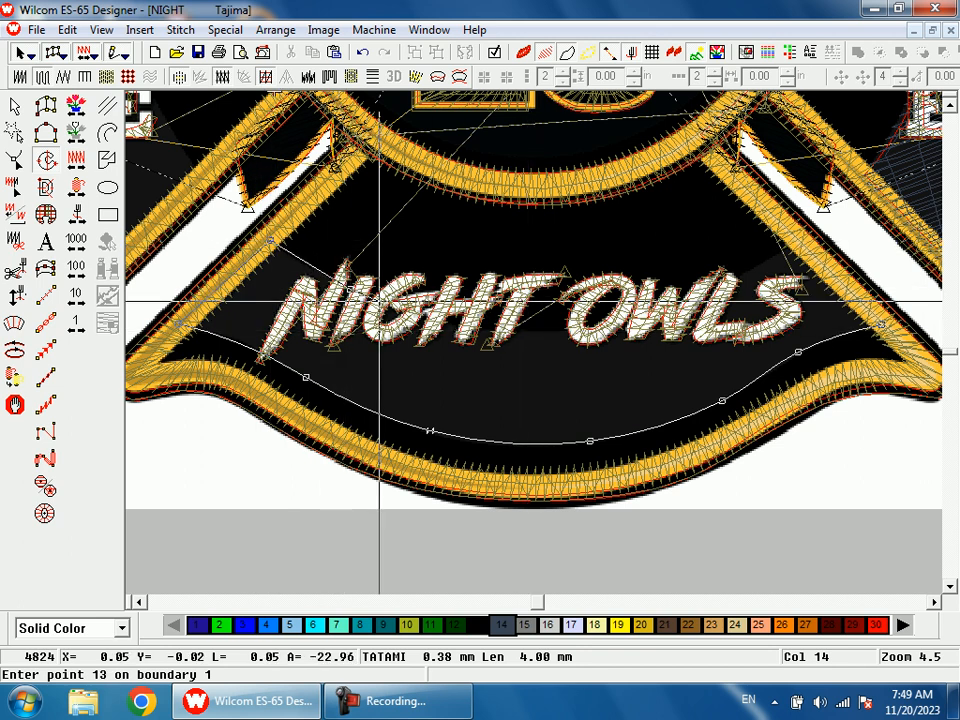
left_click(529, 330)
left_click(800, 290)
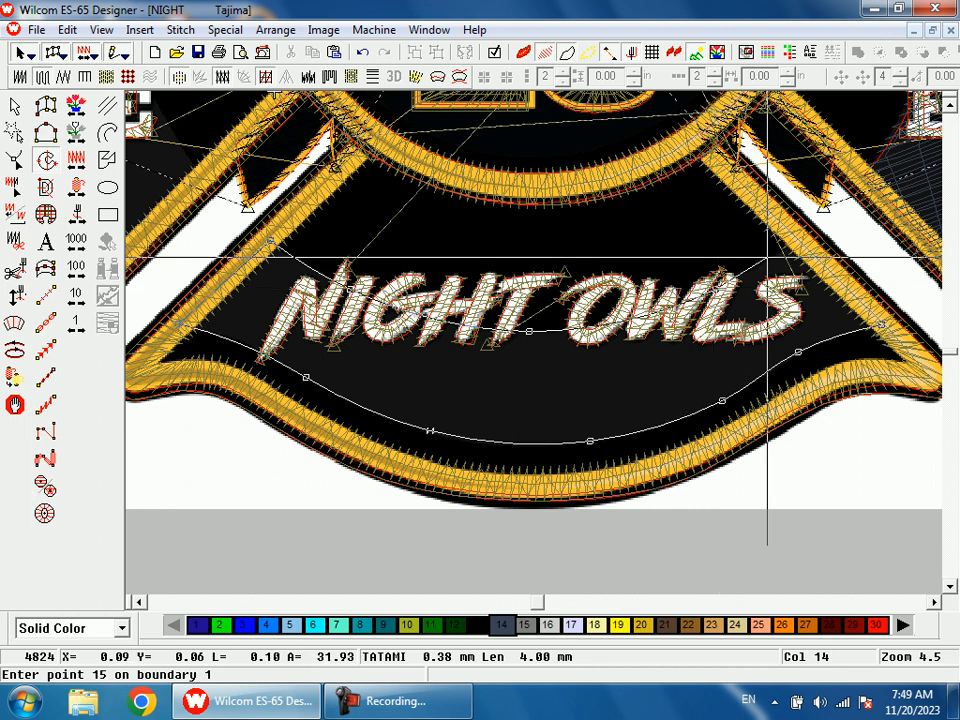
left_click(798, 244)
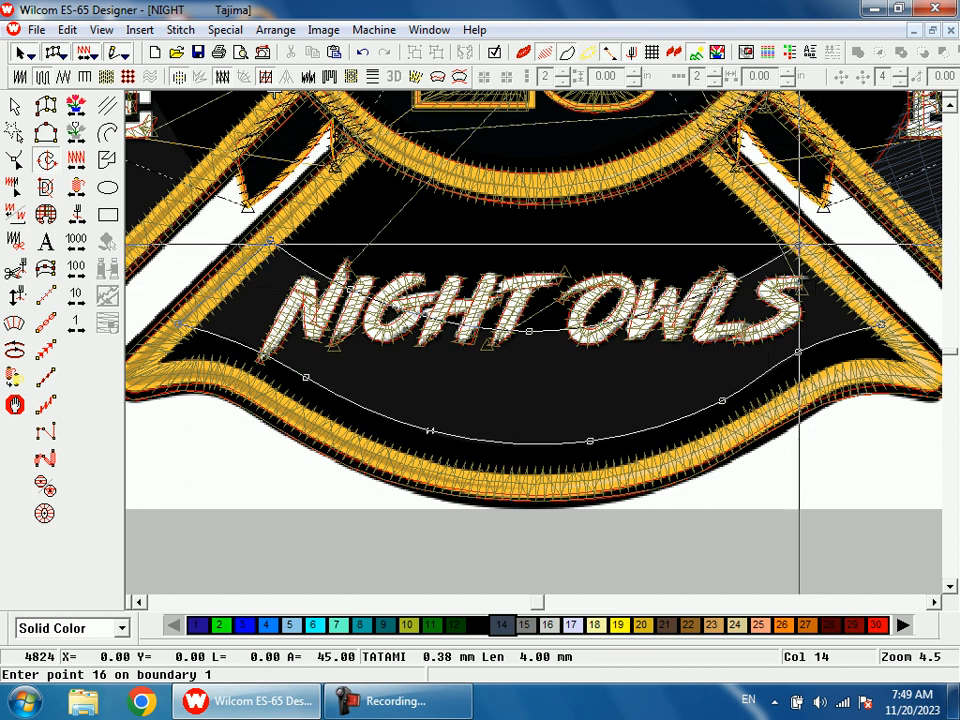
key("Return")
key("Return")
- Start a complex fill on the ENGINE panel, outlining the outer curved edge of its dark-grey area from the lower point to the upper tip
key("shift+z")
key("shift+z")
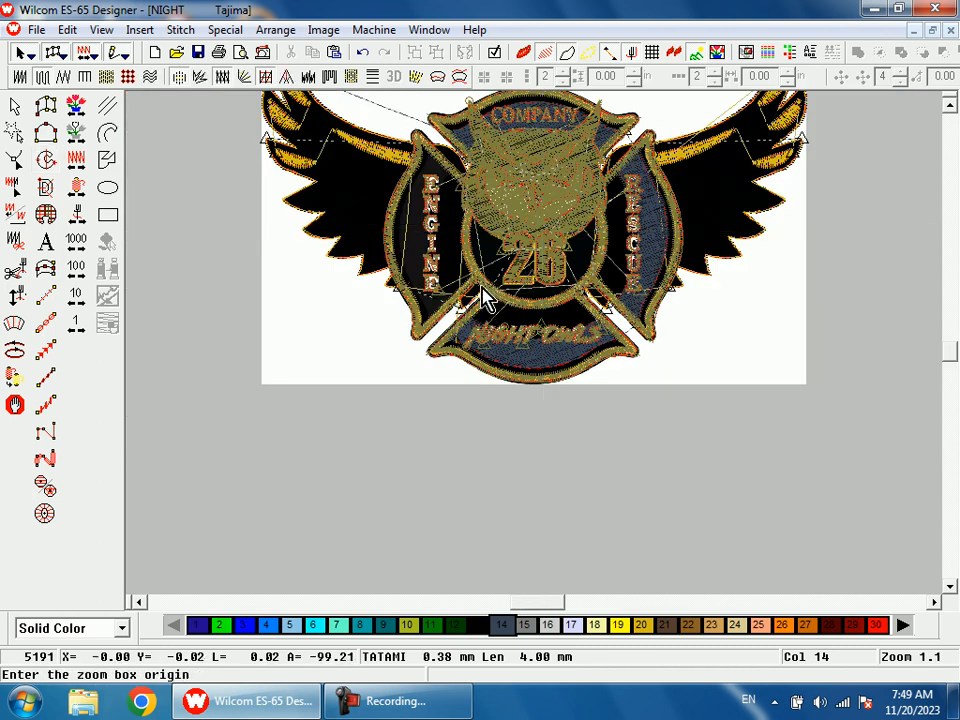
left_click_drag(358, 234, 554, 356)
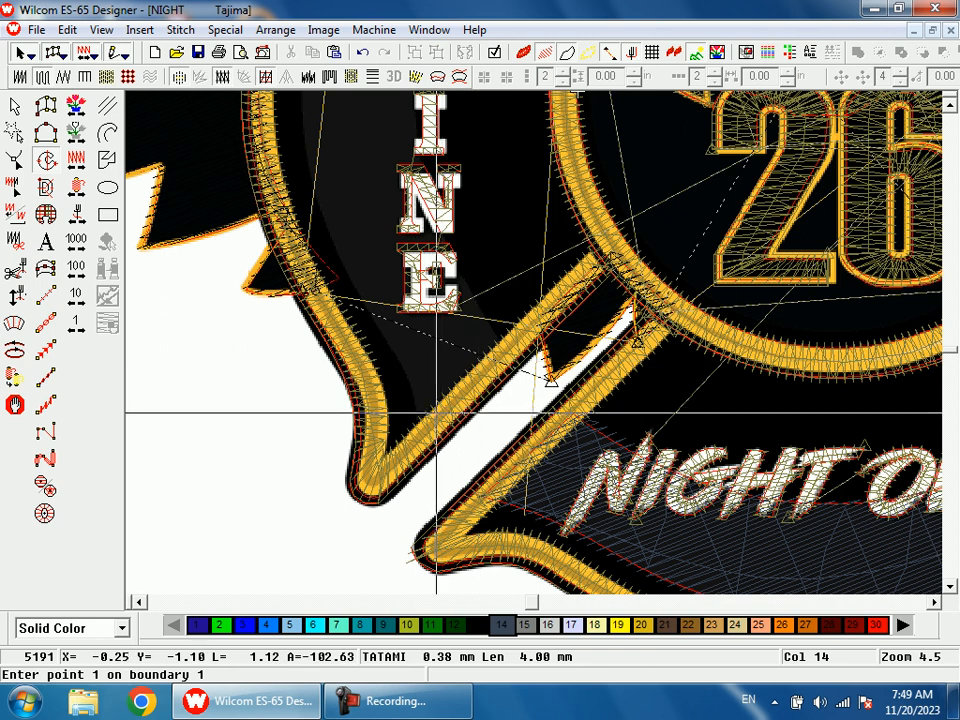
left_click(408, 376)
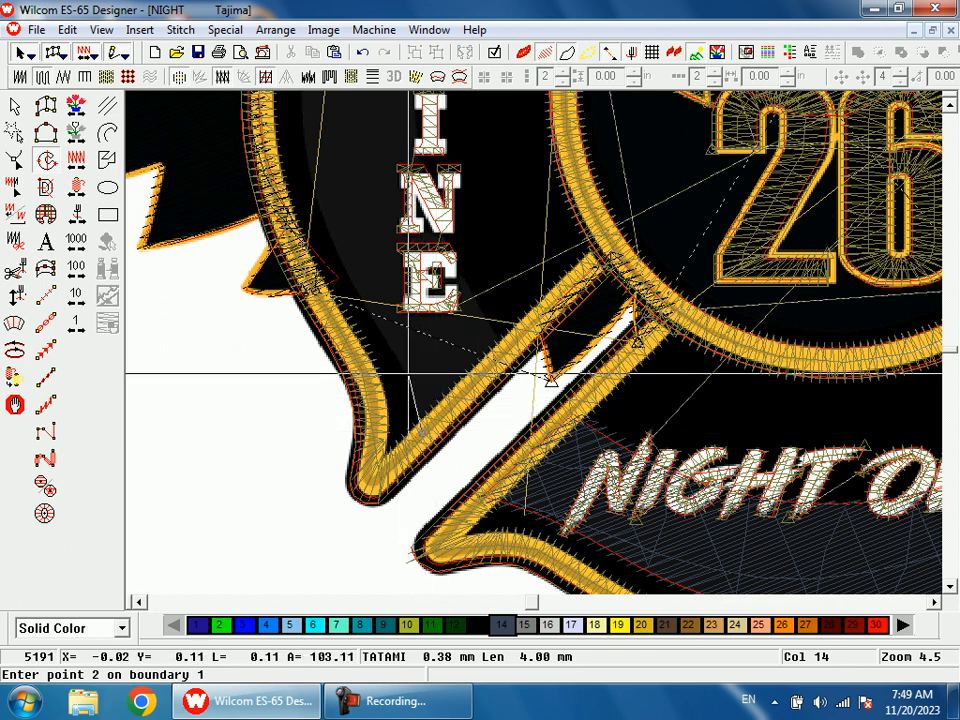
left_click(345, 271)
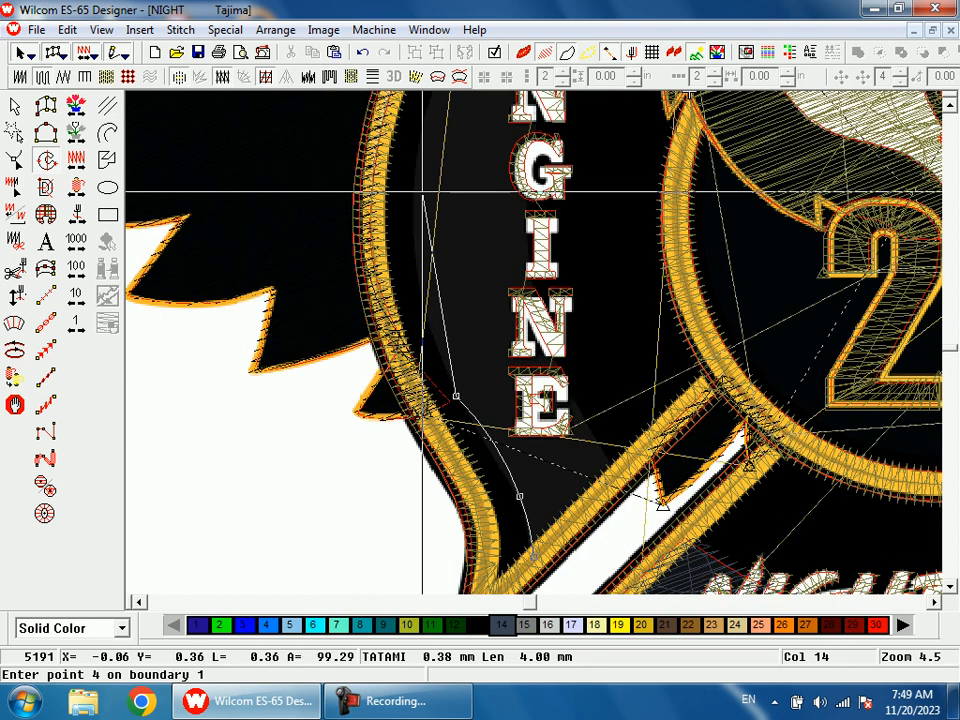
left_click(414, 240)
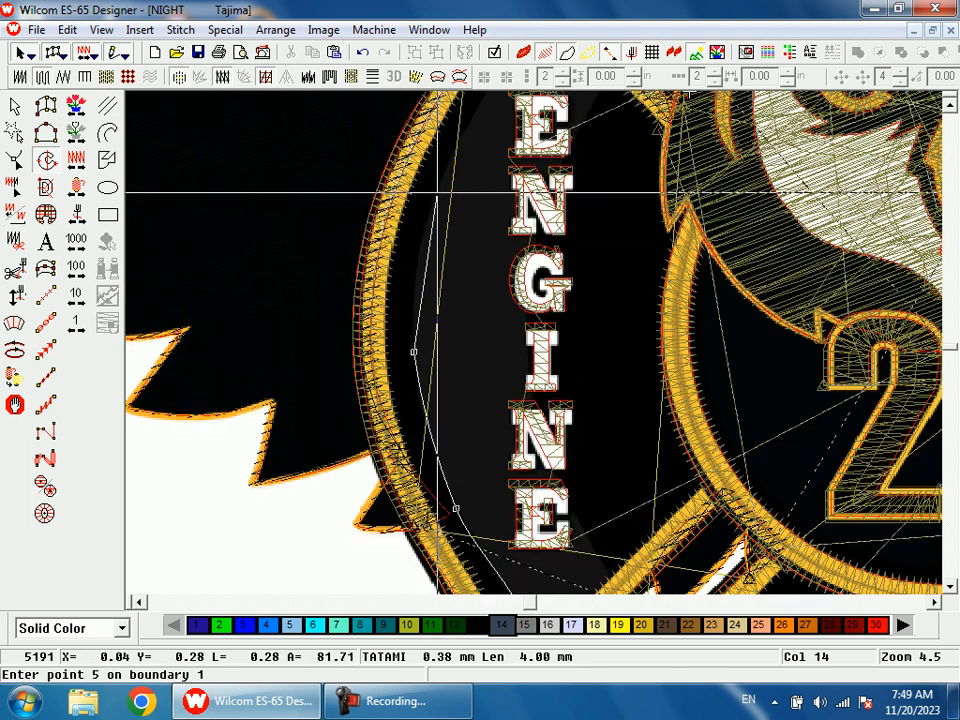
left_click(447, 282)
left_click(491, 321)
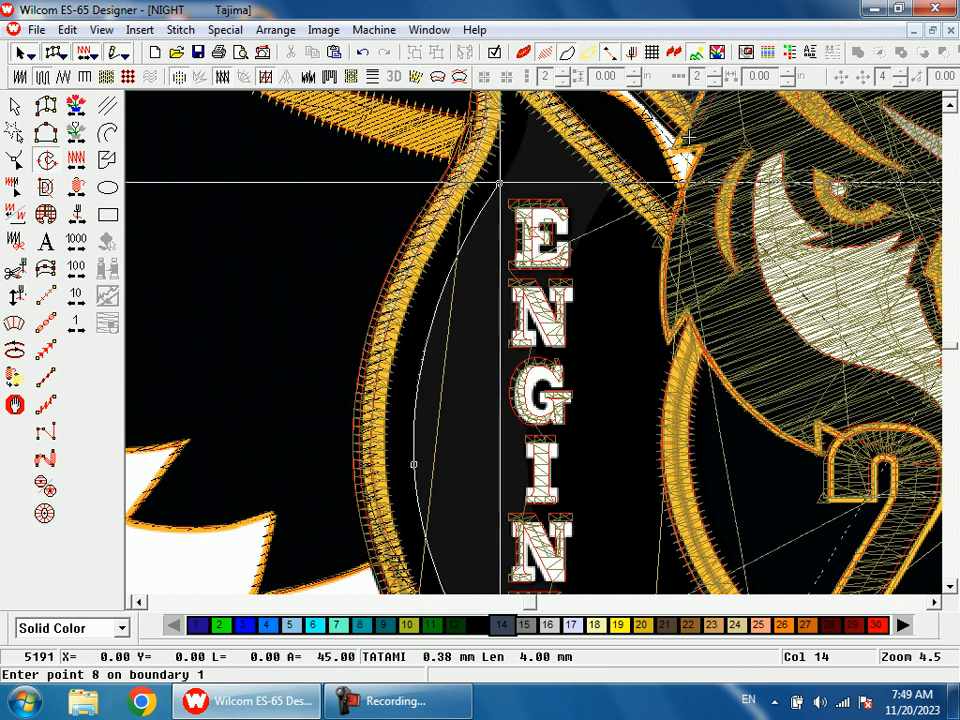
left_click(505, 185)
left_click(536, 104)
left_click(546, 213)
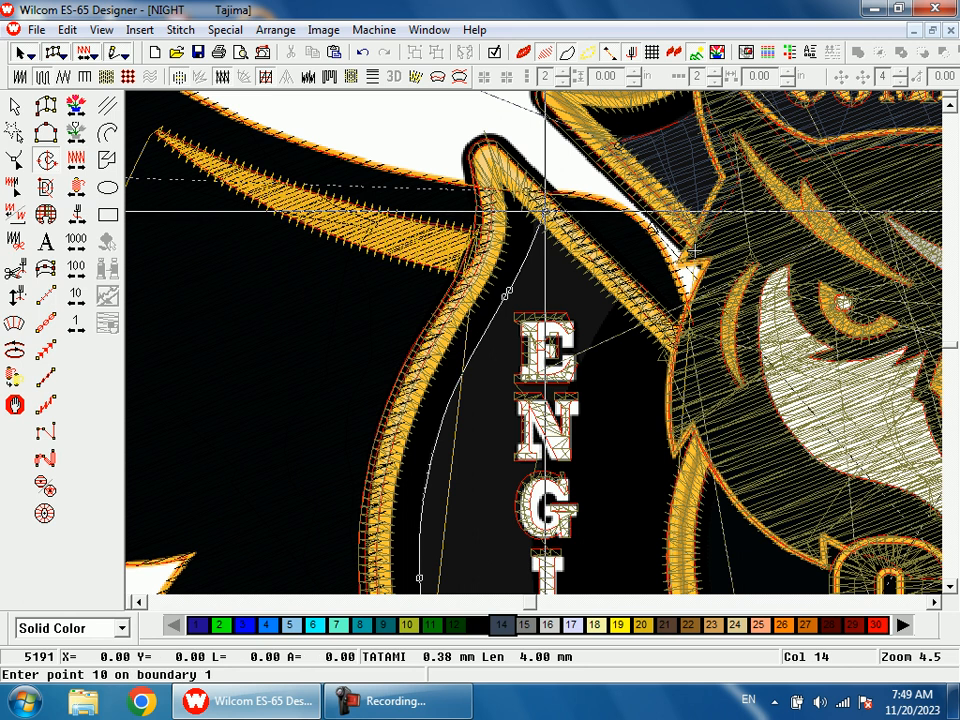
- Outline the inner edge of the ENGINE dark-grey area down behind the letters and generate the fill
left_click(622, 293)
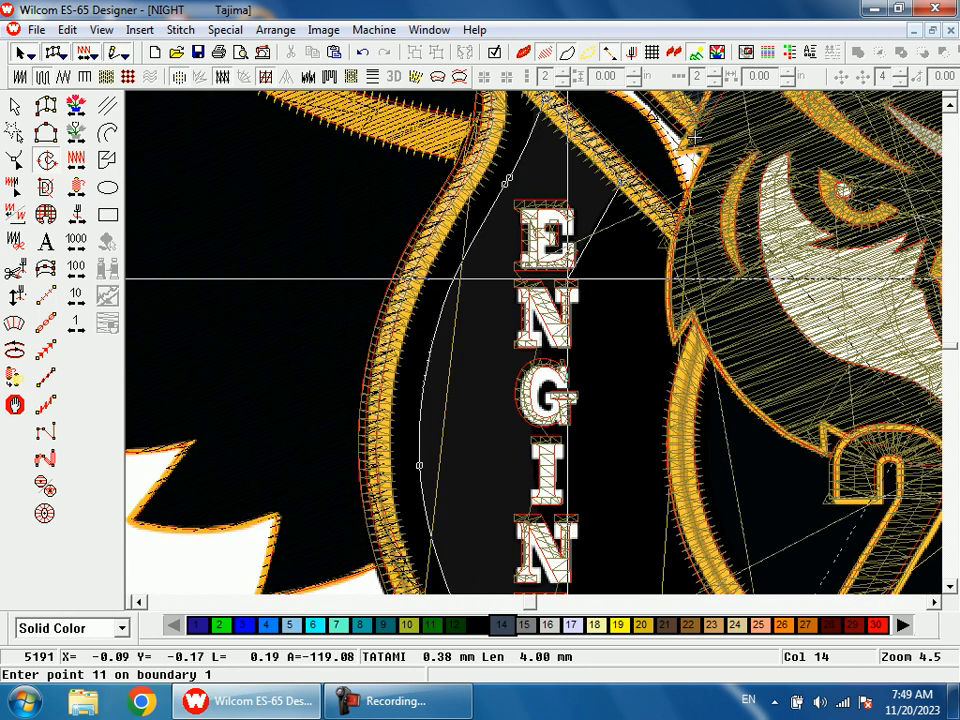
left_click(565, 272)
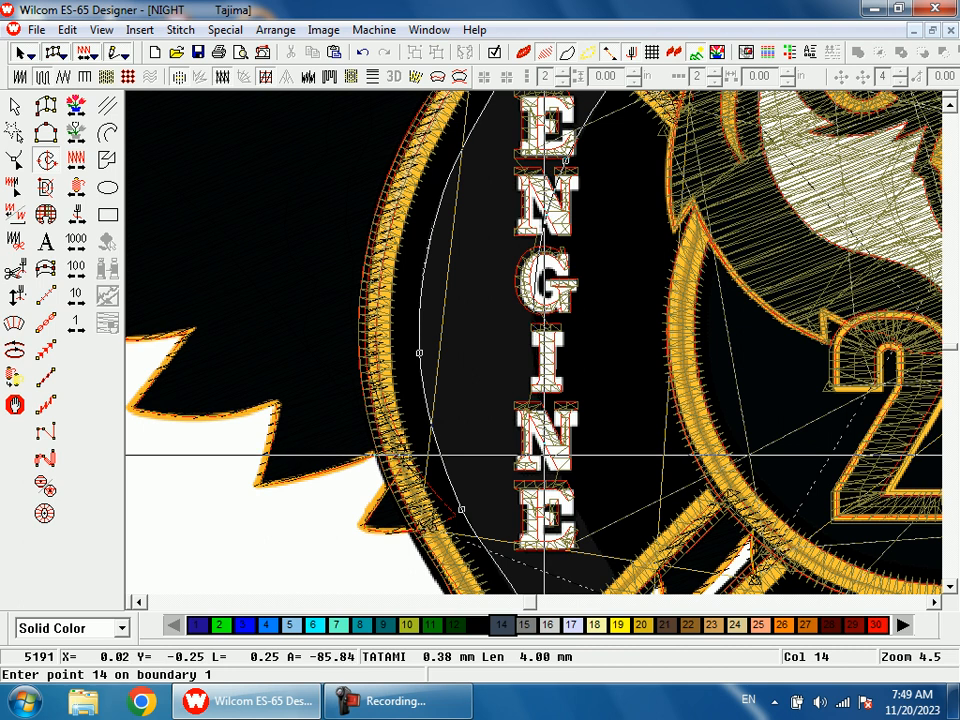
left_click(420, 391)
left_click(484, 491)
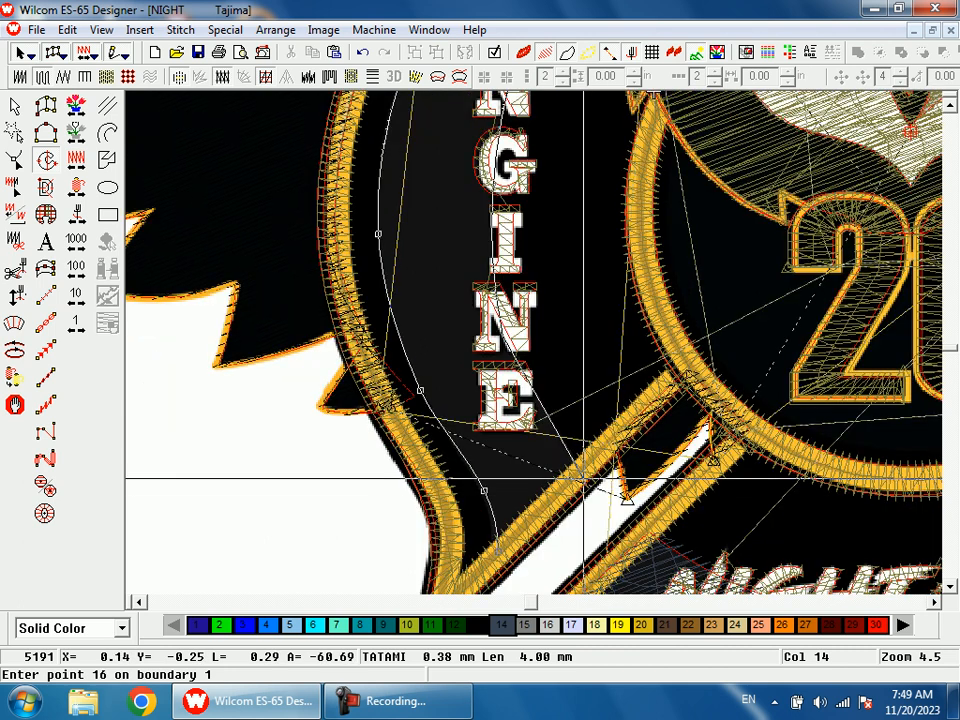
left_click(580, 470)
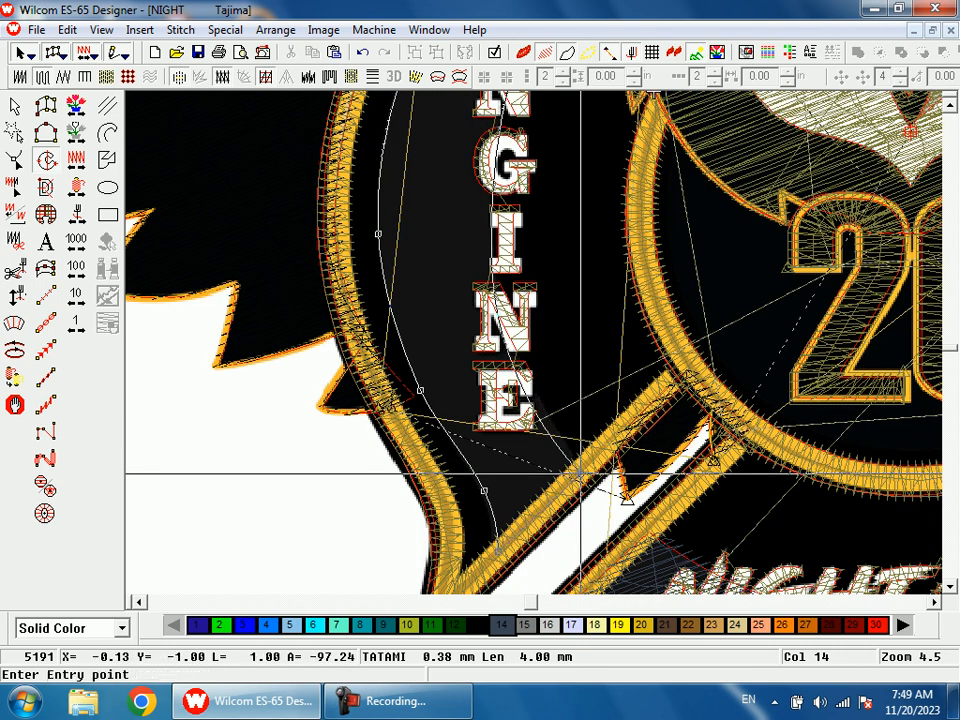
key("Return")
key("Return")
key("Return")
- Travel the stitch position to the design start and forward to the colour 14 change, ahead of the grey fills
key("shift+z")
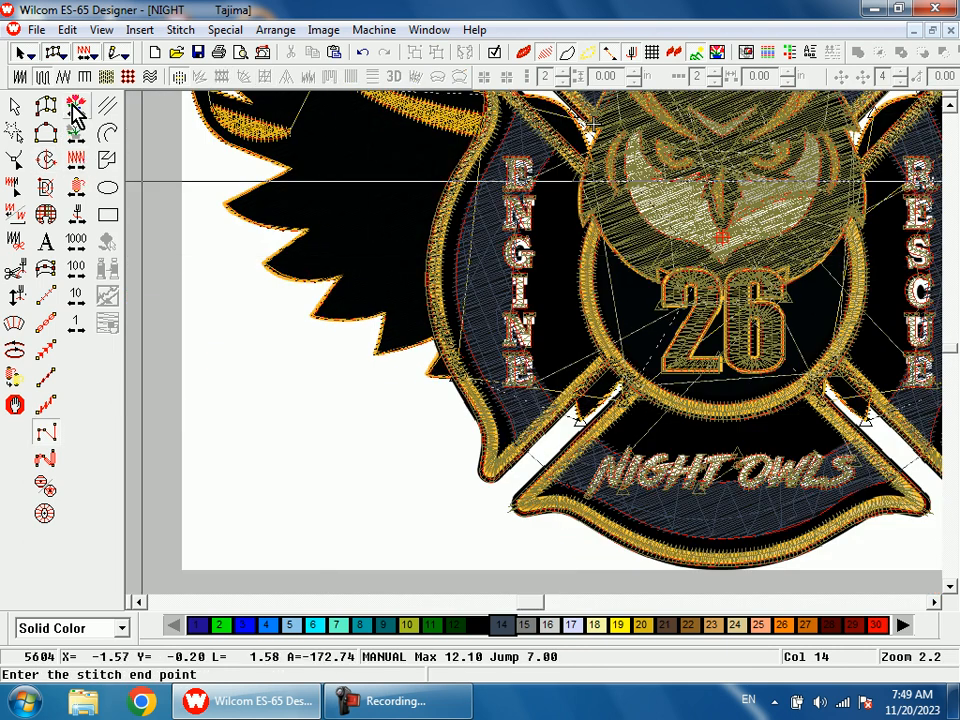
key("Home")
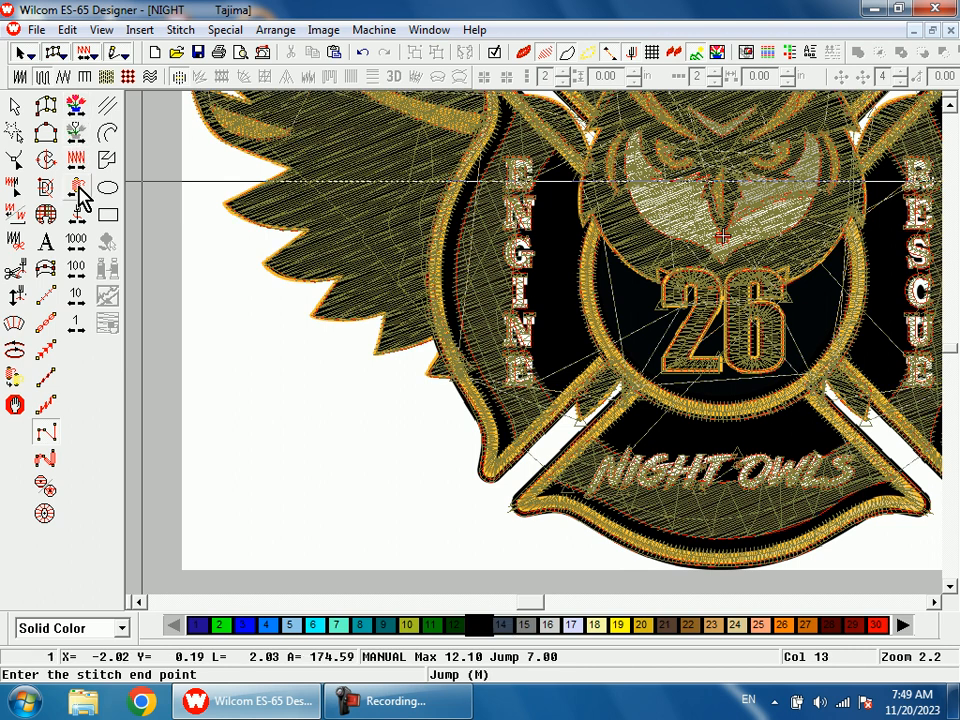
key("t")
key("Page_Down")
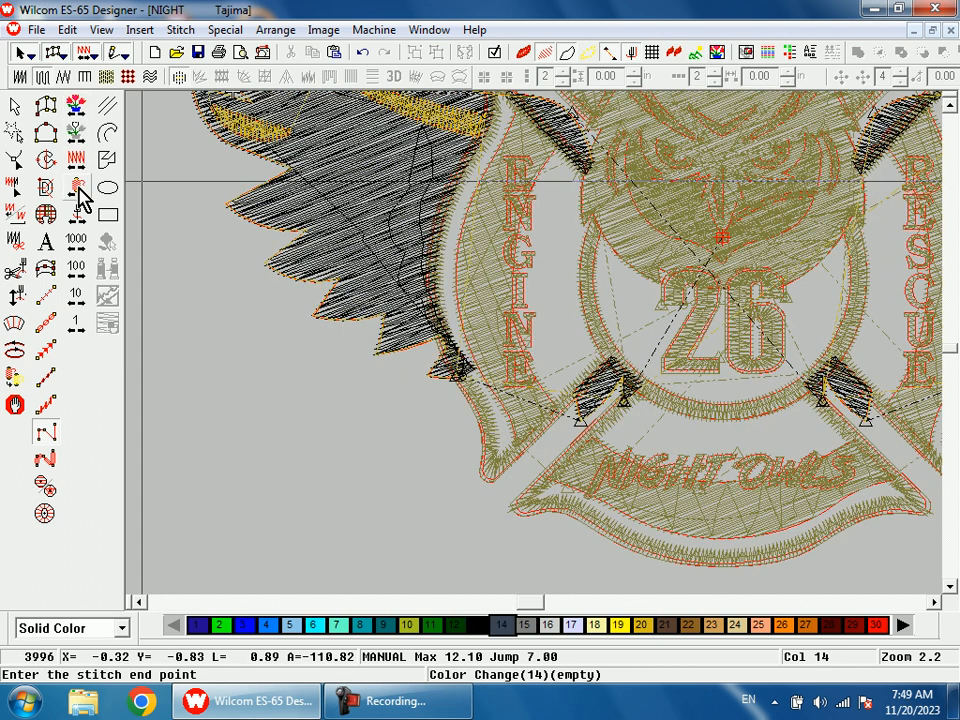
key("shift+z")
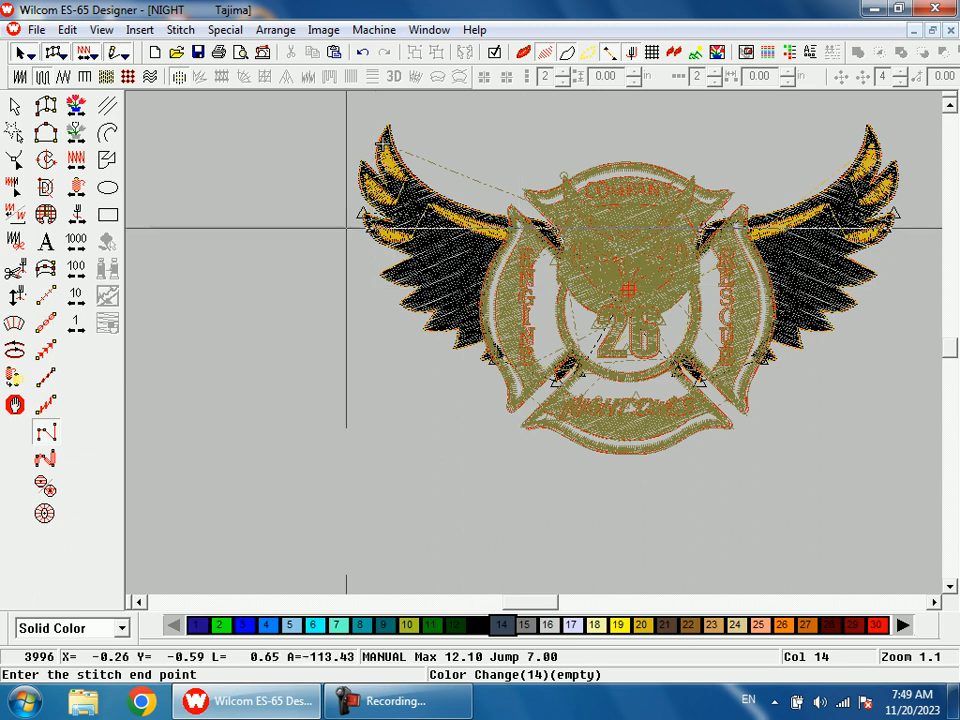
key("t")
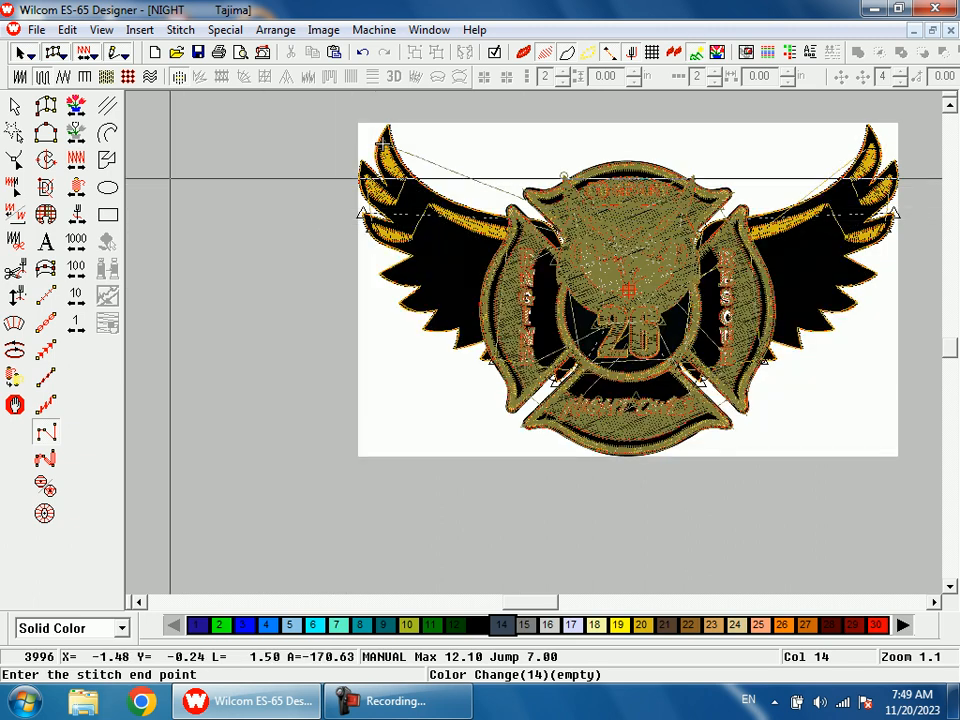
- With the backdrop artwork hidden, start a complex fill on the COMPANY panel, outlining within its top border from the left tip towards the centre
left_click(47, 162)
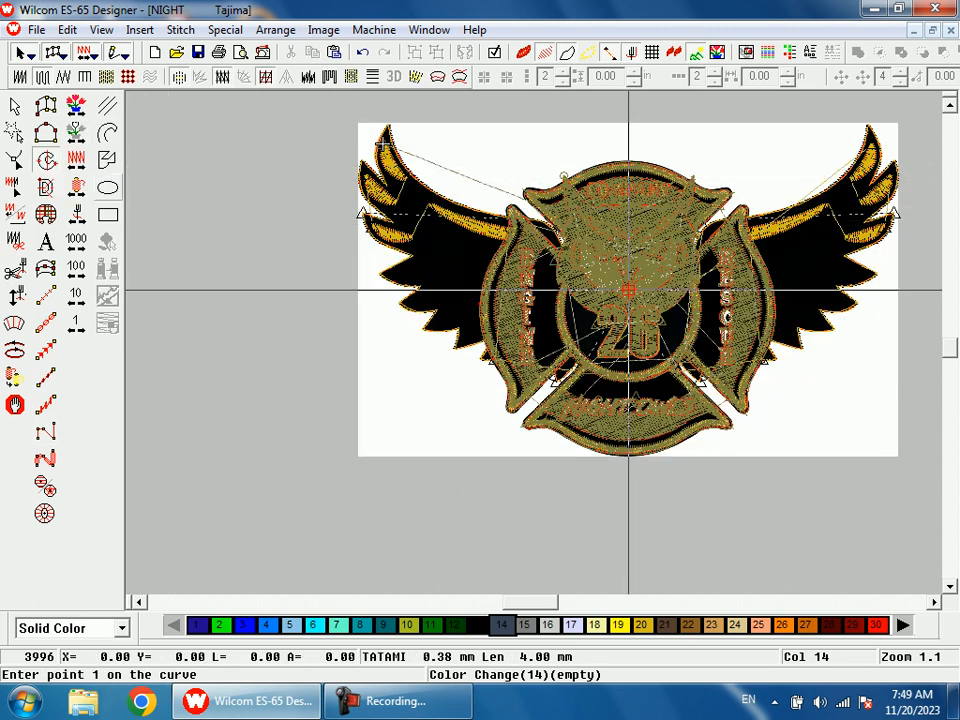
key("b")
left_click_drag(478, 168, 608, 248)
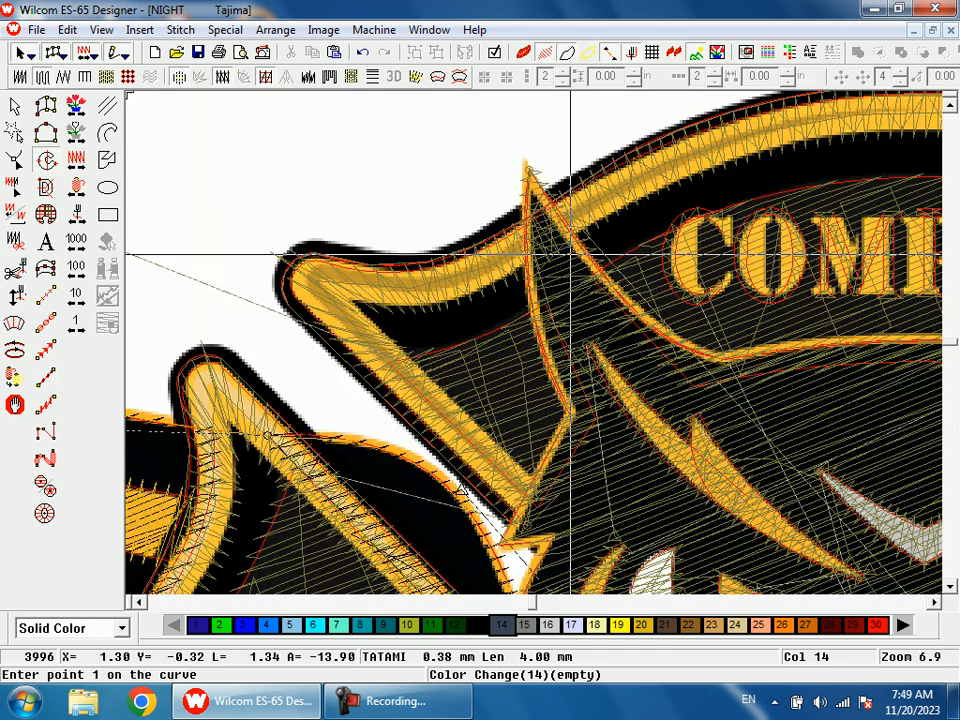
key("t")
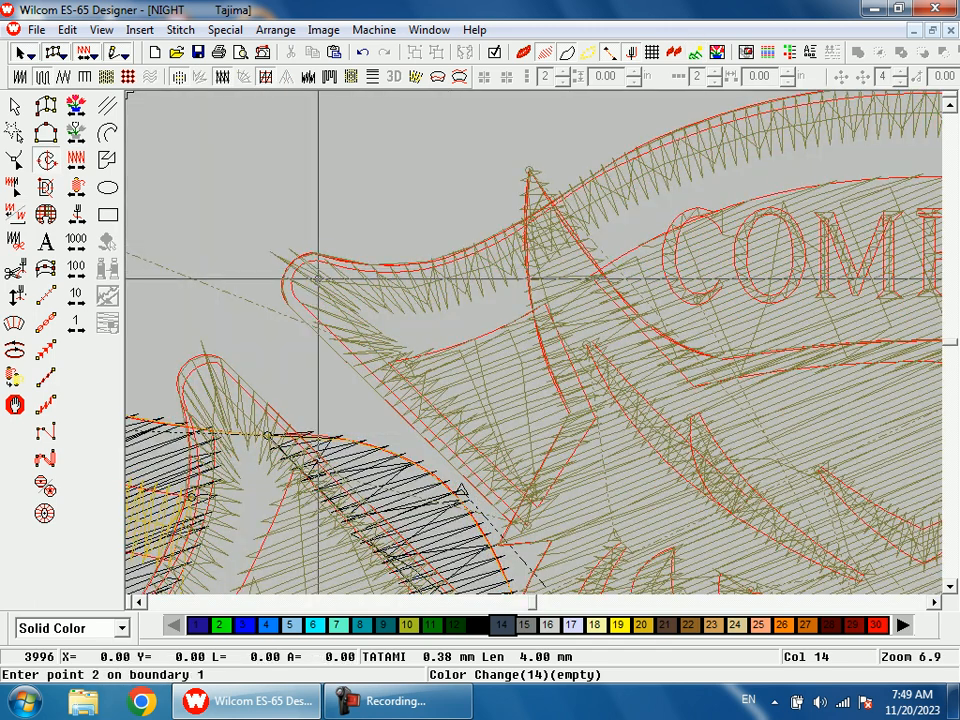
left_click(319, 280)
key("shift+z")
key("shift+z")
left_click_drag(434, 292, 656, 348)
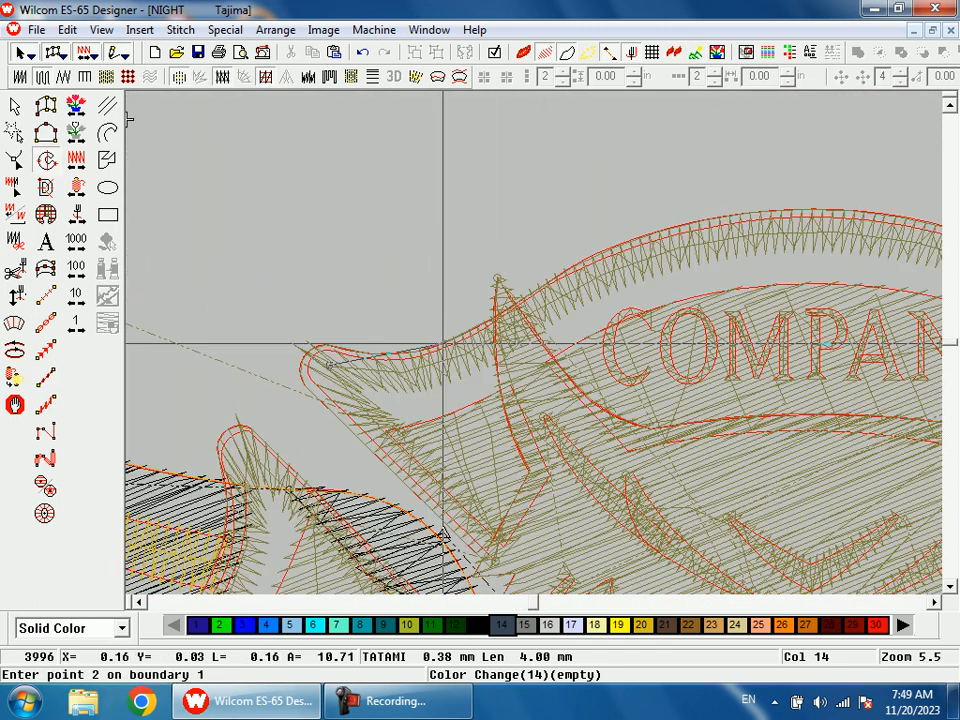
left_click(330, 366)
left_click(402, 373)
left_click(481, 347)
left_click(589, 281)
left_click(680, 252)
left_click(760, 236)
- Continue the boundary within the COMPANY panel's top border from the centre to the right tip
key("shift+z")
key("shift+z")
key("z")
left_click_drag(565, 282, 760, 400)
left_click(472, 265)
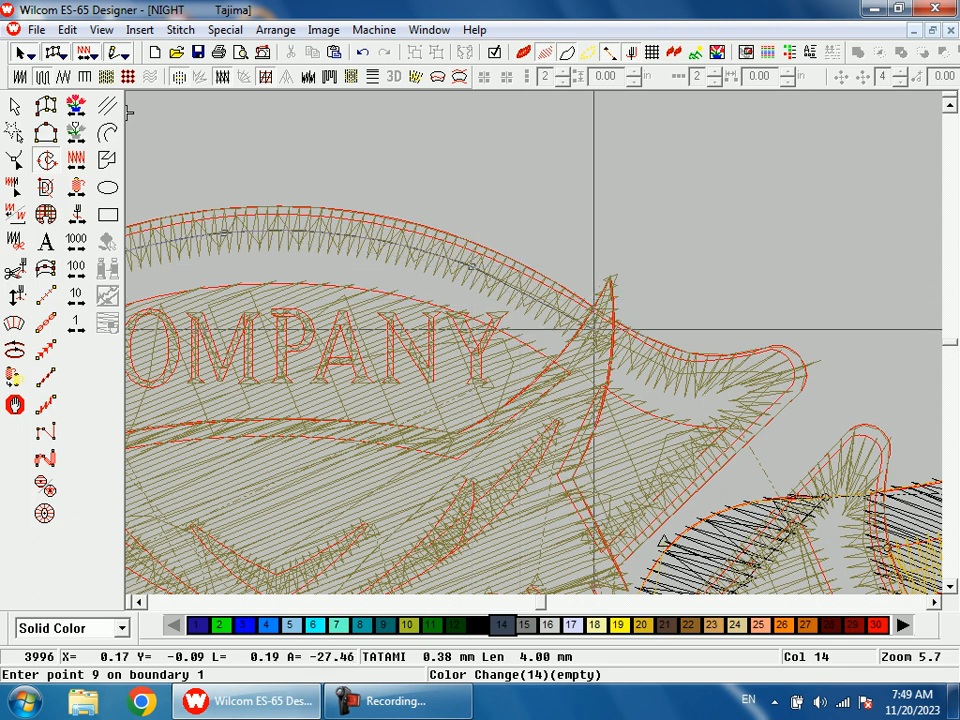
left_click(597, 330)
left_click(681, 369)
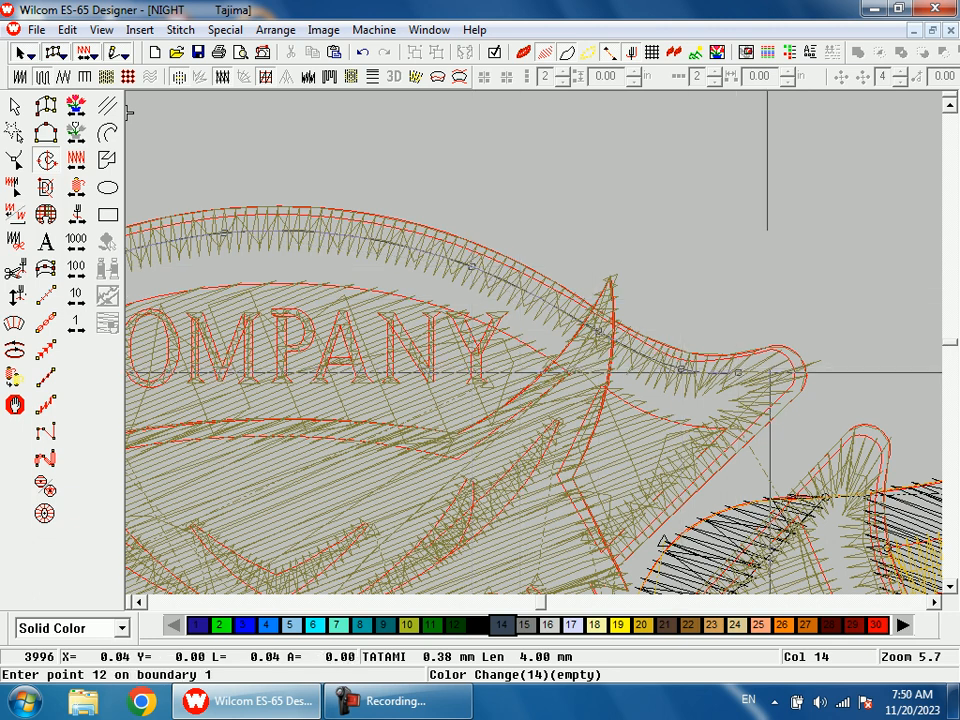
left_click(778, 375)
- Outline the lower edge of the COMPANY band behind the lettering back to the left side, generate the fill and select it
scroll(506, 407, "down", 2)
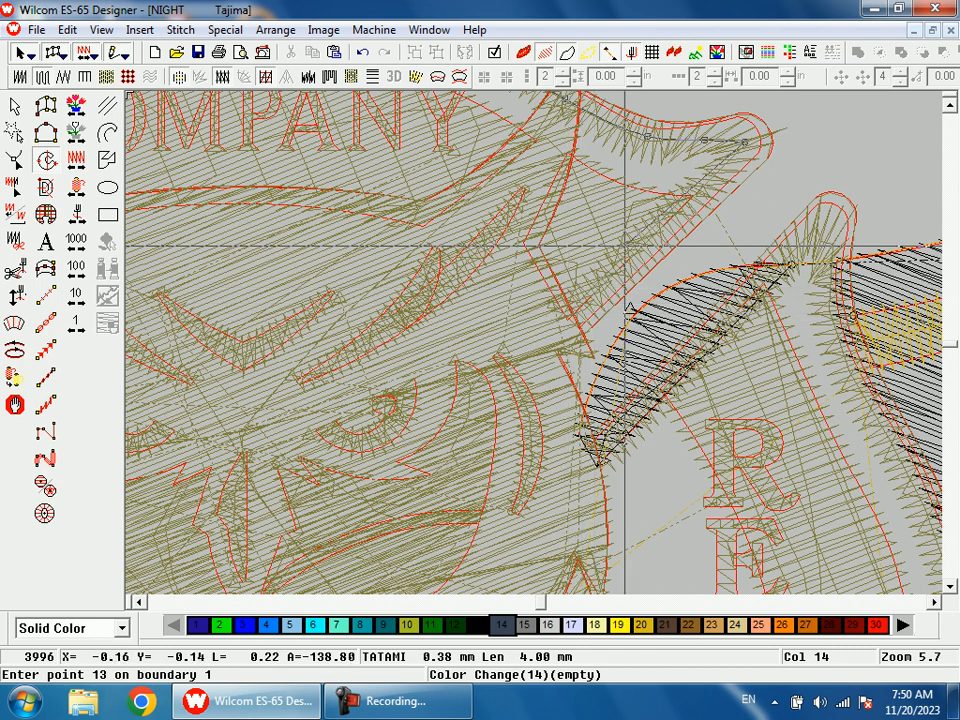
left_click(638, 245)
left_click(524, 258)
left_click(379, 208)
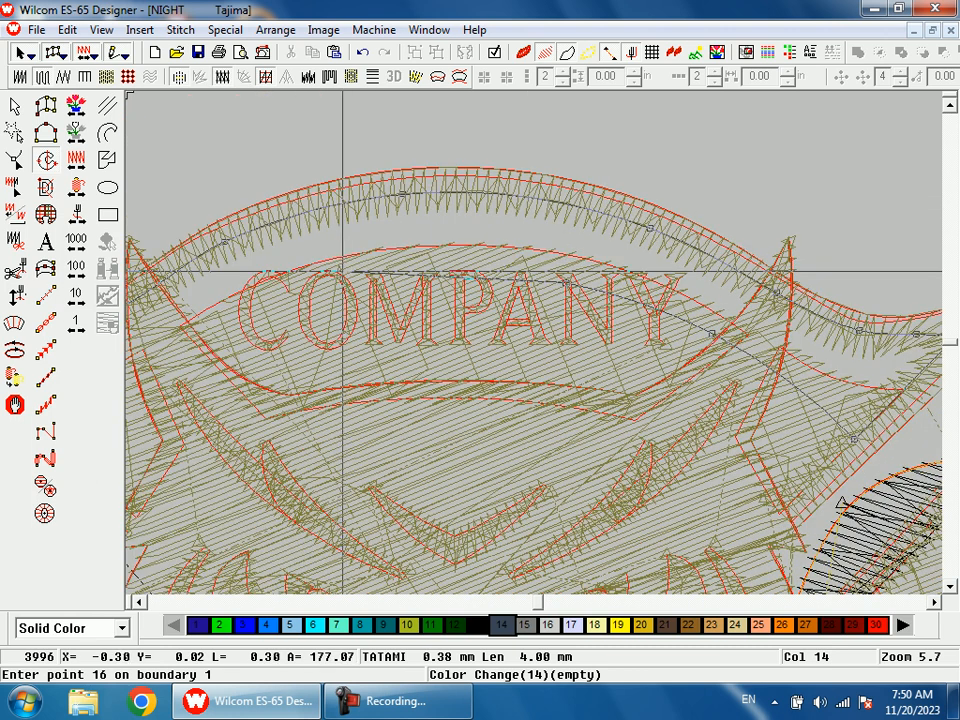
left_click(347, 268)
left_click(324, 369)
left_click(278, 401)
left_click(215, 397)
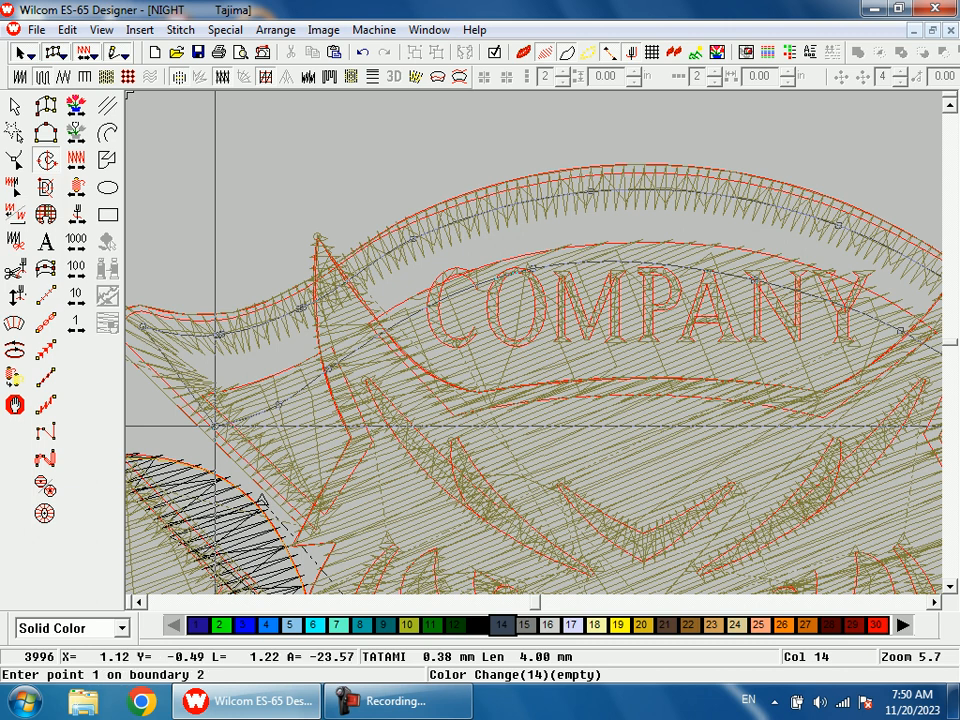
key("Return")
key("shift+z")
left_click(375, 369)
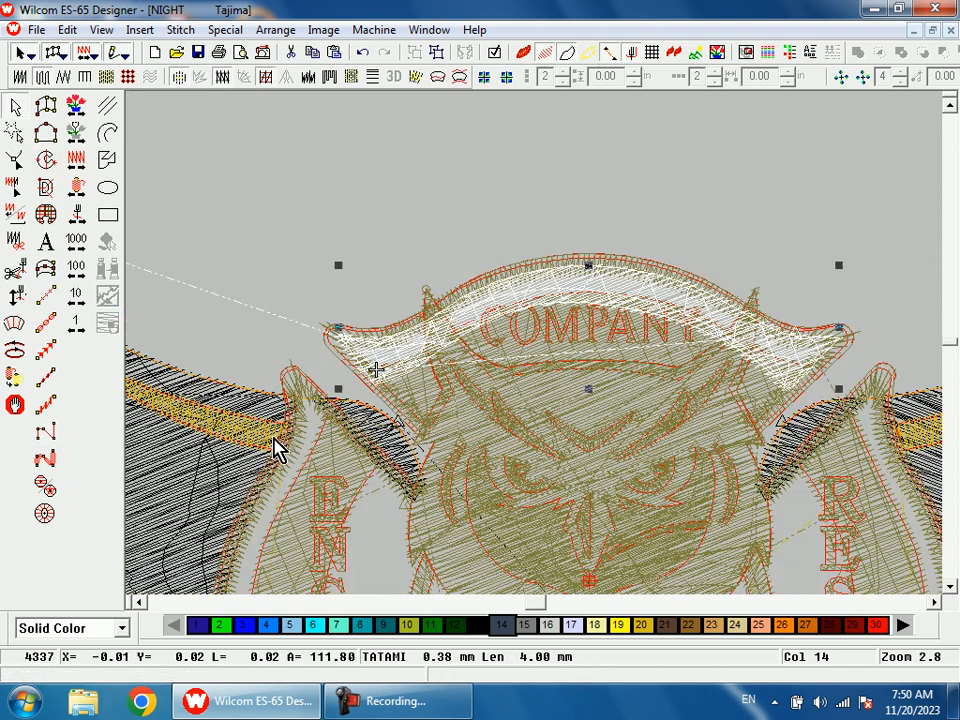
- Recolour the COMPANY panel's base fill to colour 13 and deselect it
left_click(628, 430)
left_click(628, 430)
scroll(470, 360, "down", 2)
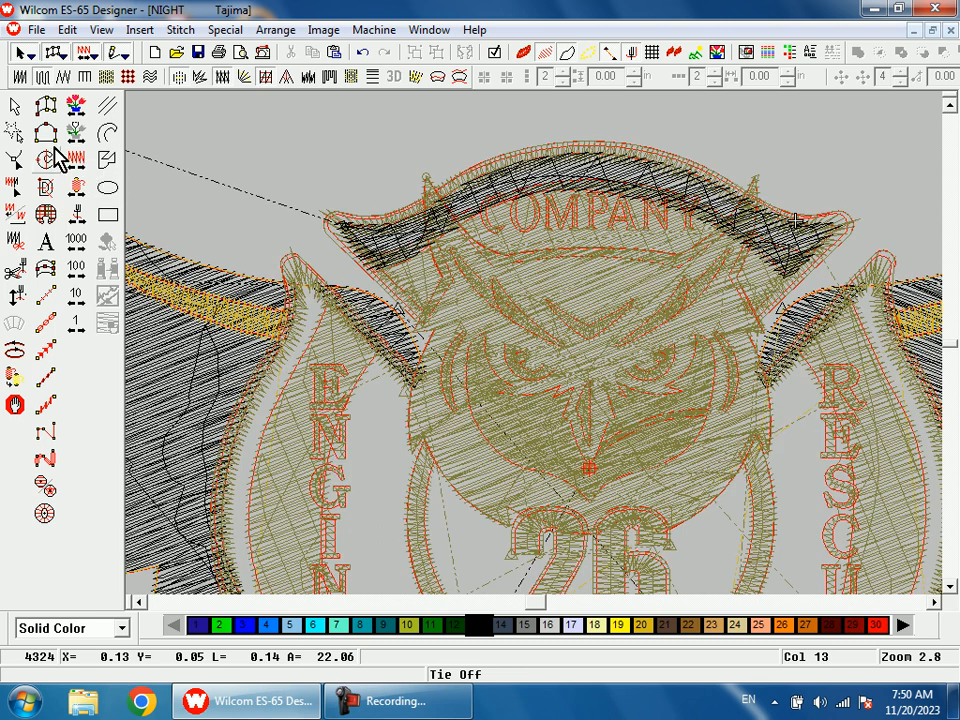
- Start a complex fill at the RESCUE panel's inner top corner, outlining over its upper tip and down its outer border
left_click(57, 166)
key("shift+z")
key("b")
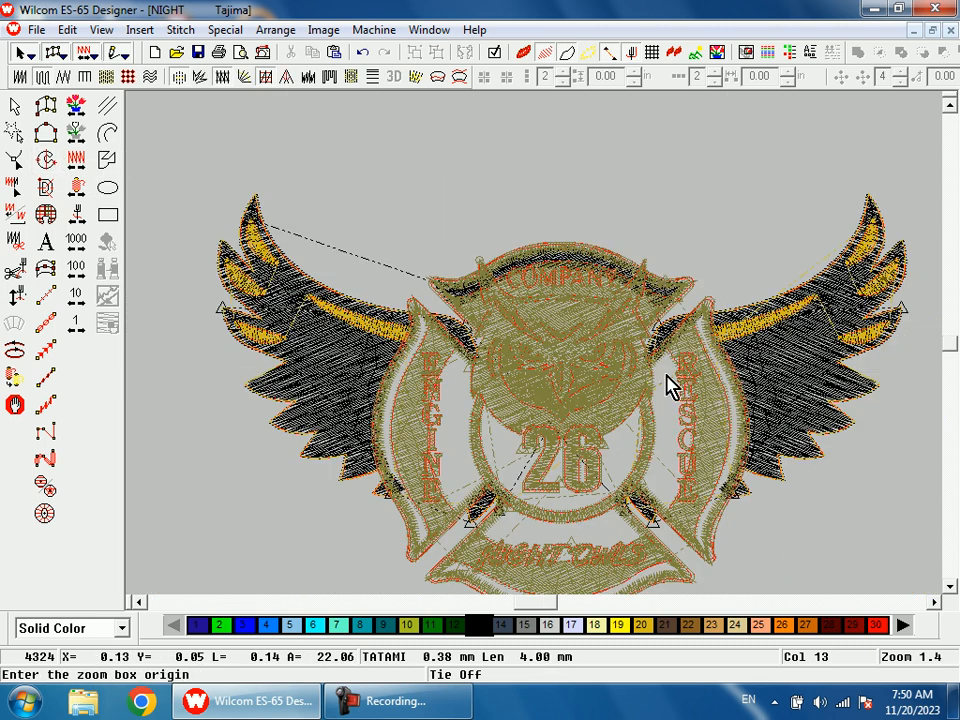
left_click_drag(683, 446, 647, 305)
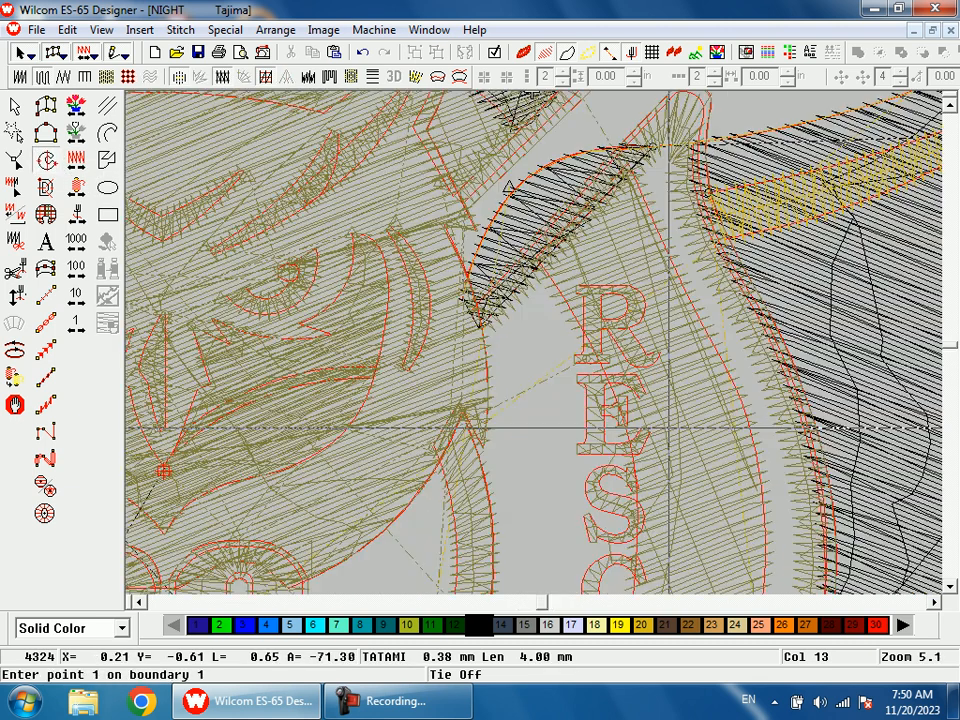
left_click(458, 332)
left_click(608, 227)
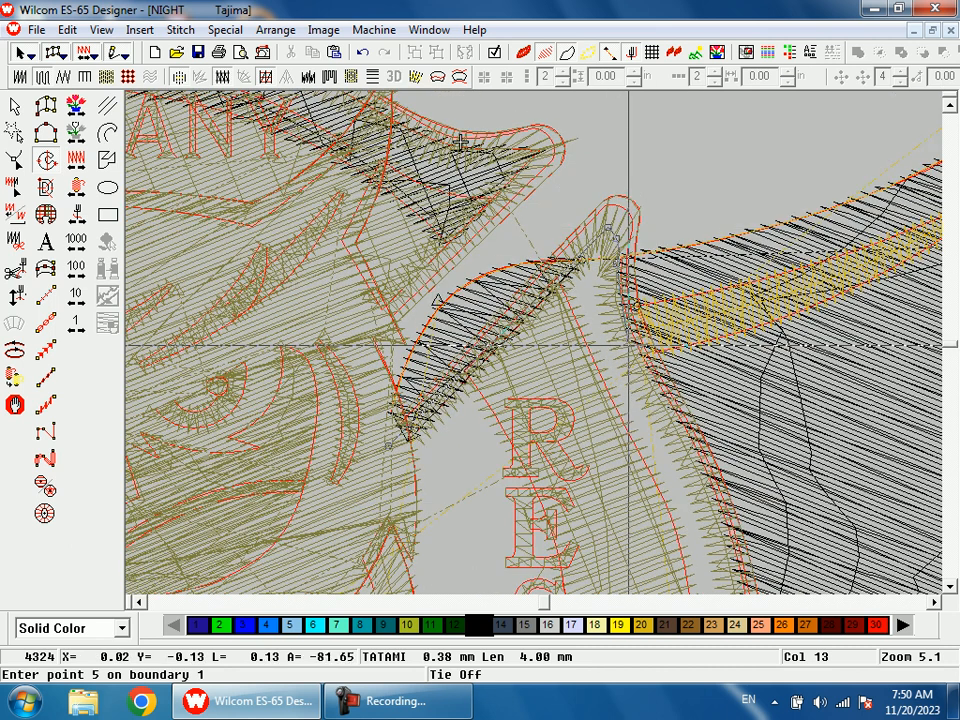
left_click(628, 344)
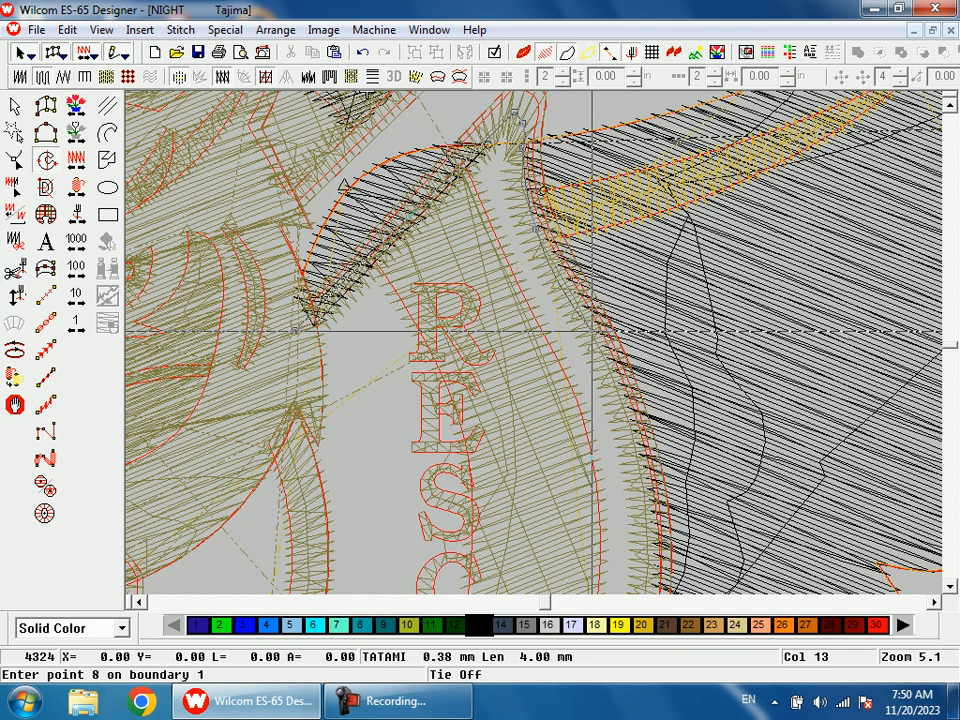
left_click(593, 330)
left_click(634, 349)
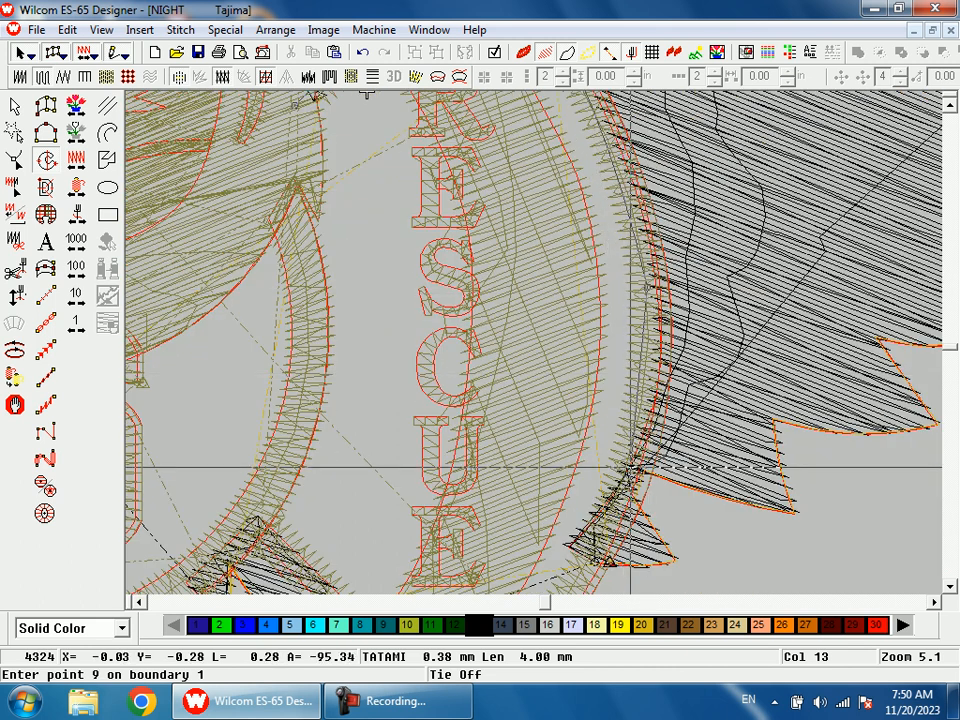
- Continue the boundary within the RESCUE panel's lower outer border, around its lower tip and back to the centre ring
left_click(580, 566)
left_click(562, 471)
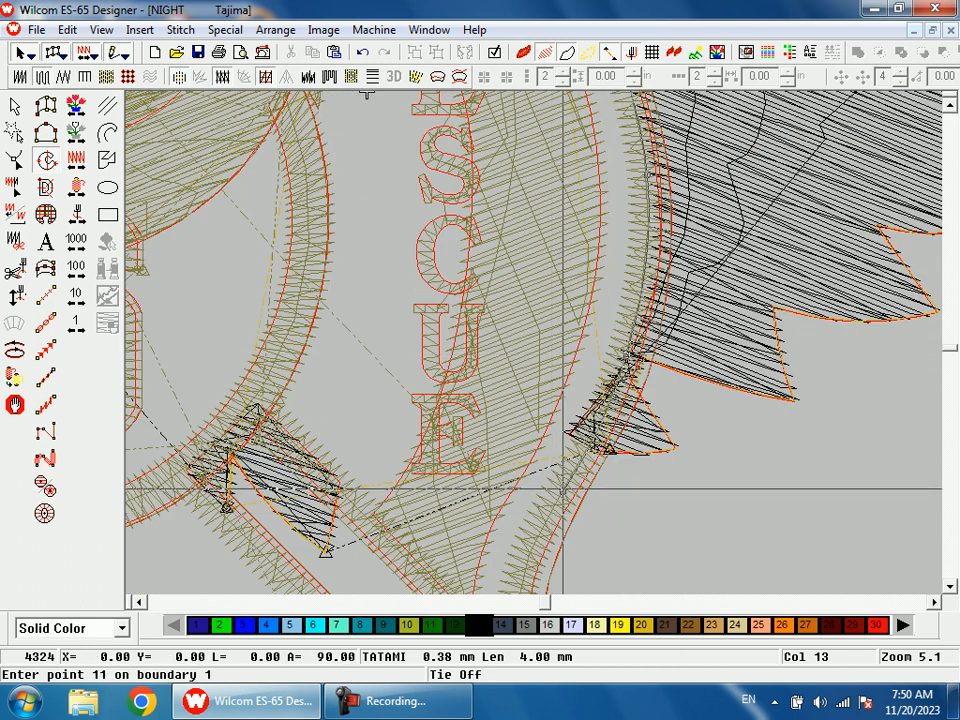
left_click(523, 464)
left_click(522, 530)
left_click(524, 544)
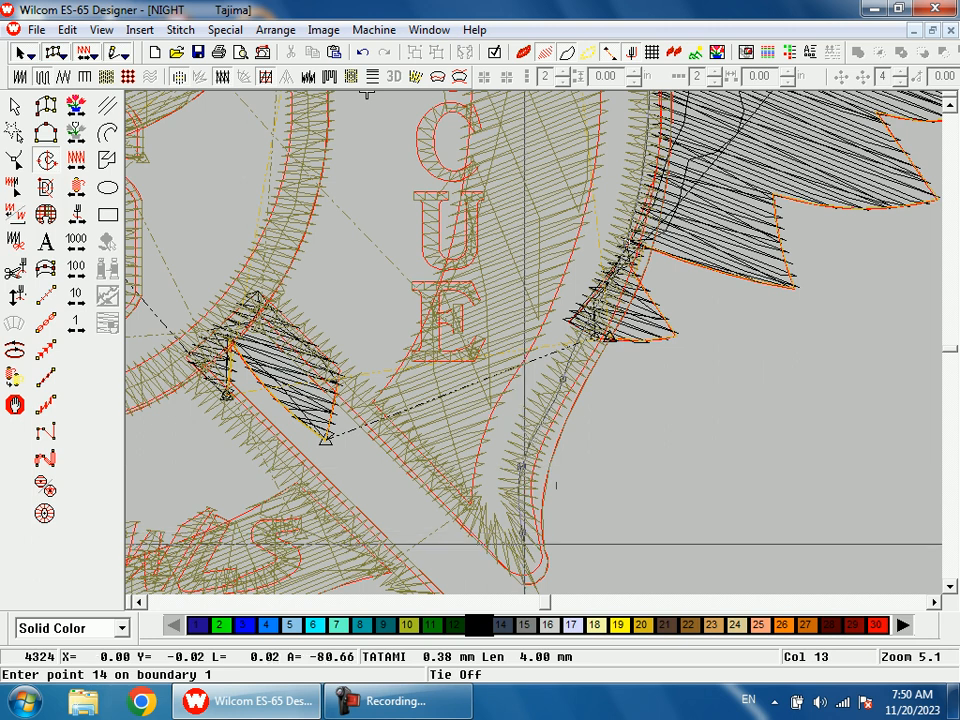
left_click(515, 550)
left_click(449, 480)
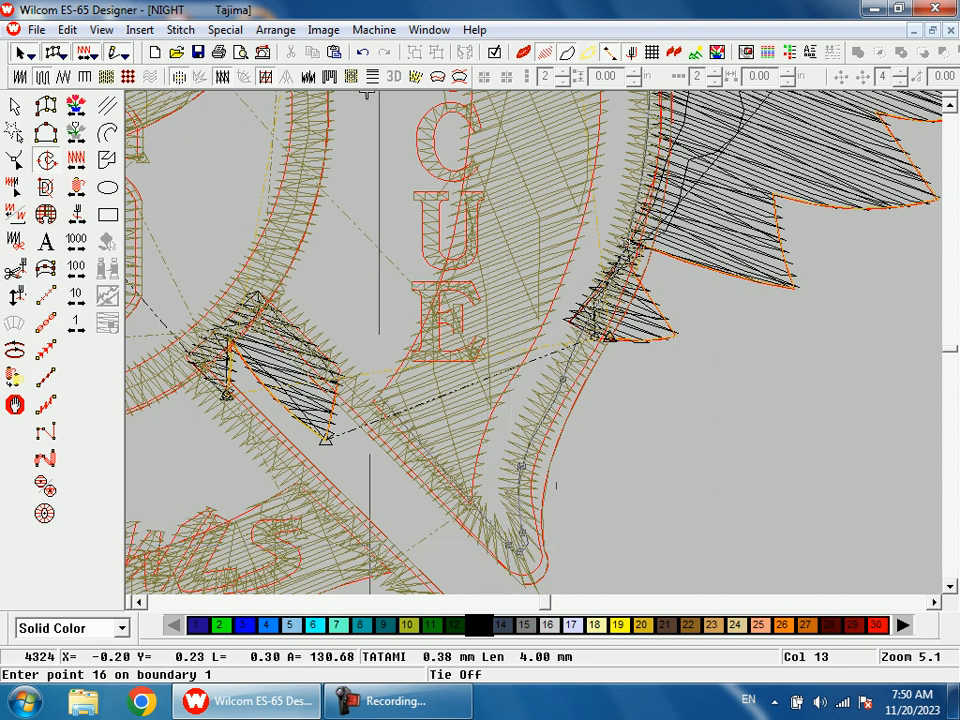
left_click(259, 282)
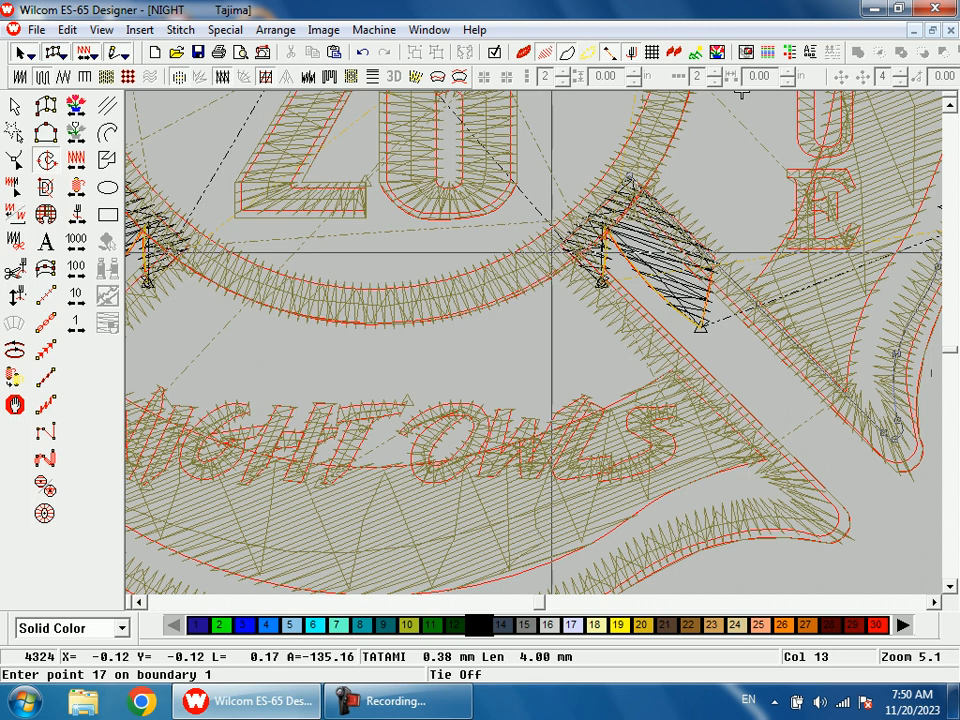
- Extend the boundary down to the NIGHT OWLS panel, behind its lettering, and up to the ring on the ENGINE side
left_click(557, 242)
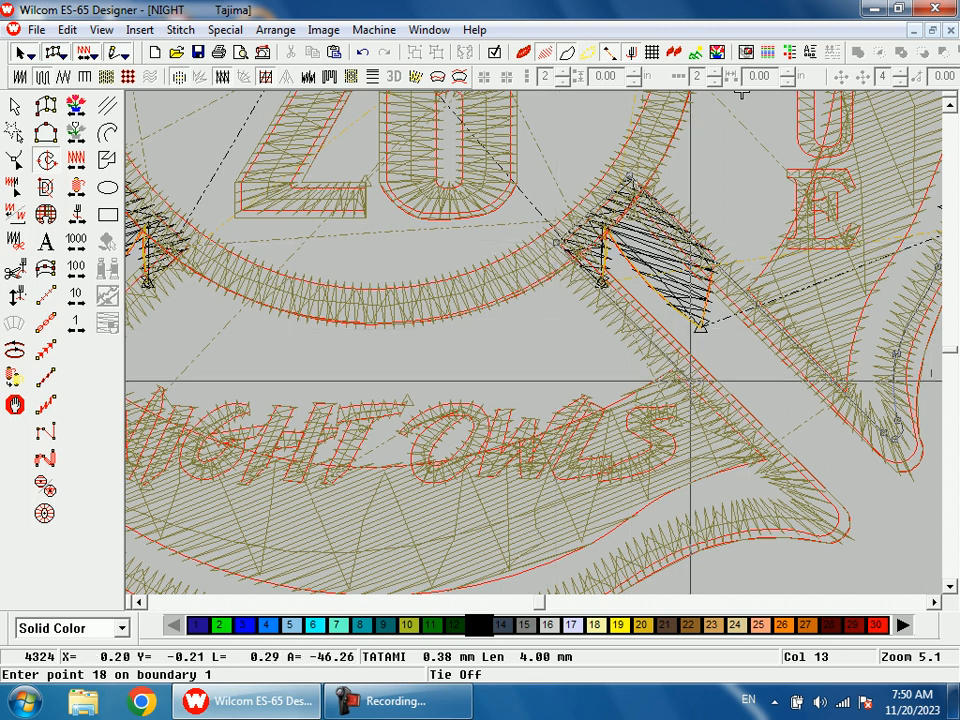
left_click(569, 441)
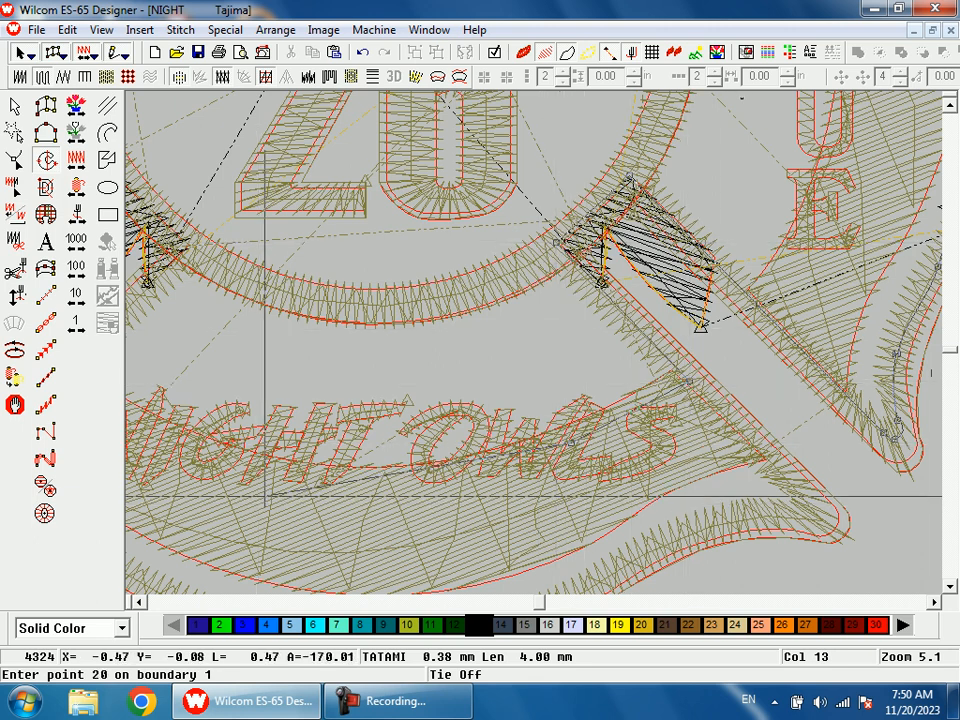
left_click(293, 479)
left_click(306, 368)
left_click(310, 366)
left_click(263, 328)
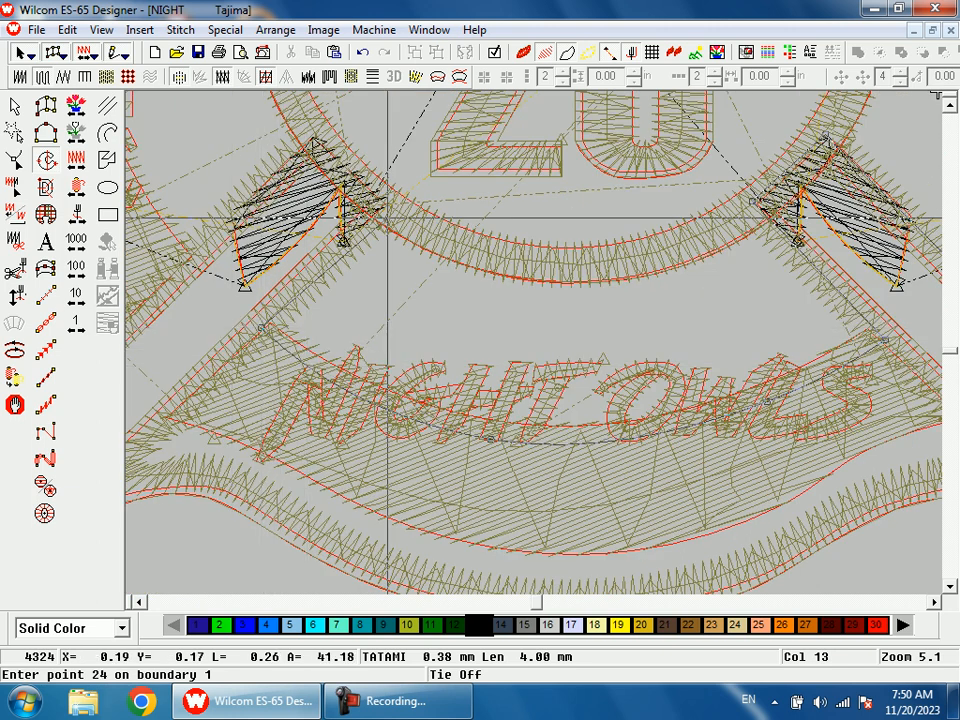
left_click(305, 145)
left_click(311, 130)
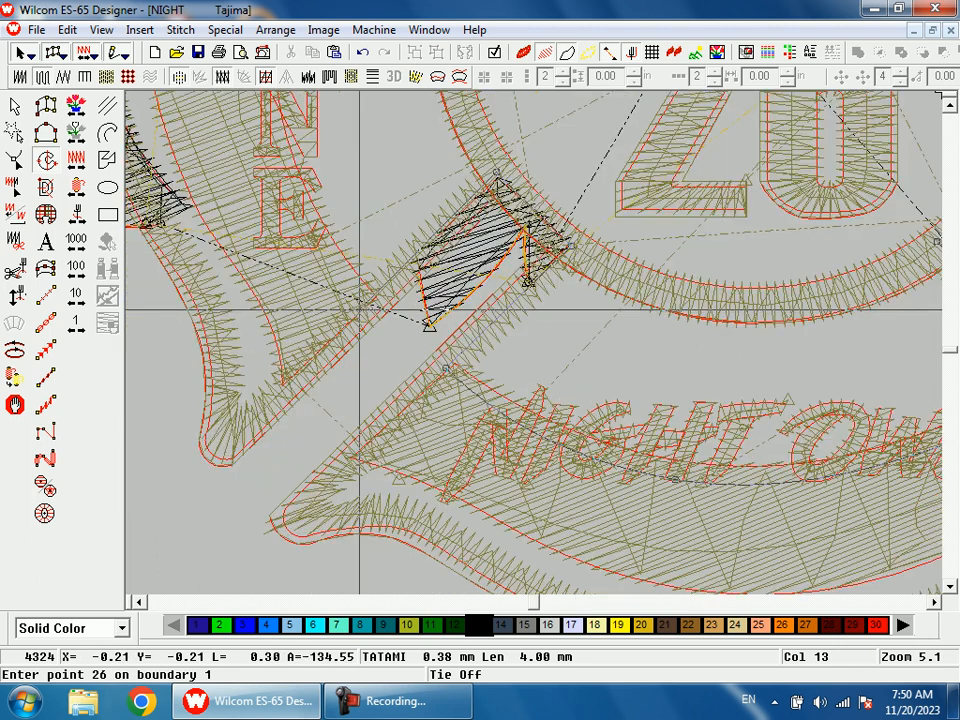
left_click(365, 307)
key("shift+z")
key("shift+z")
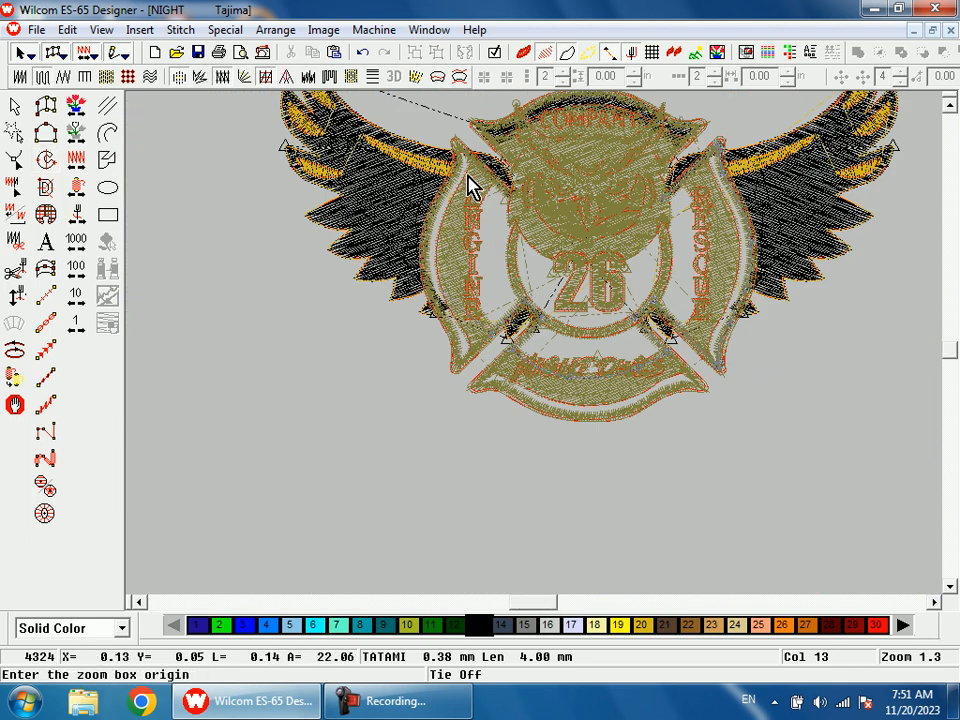
left_click(440, 229)
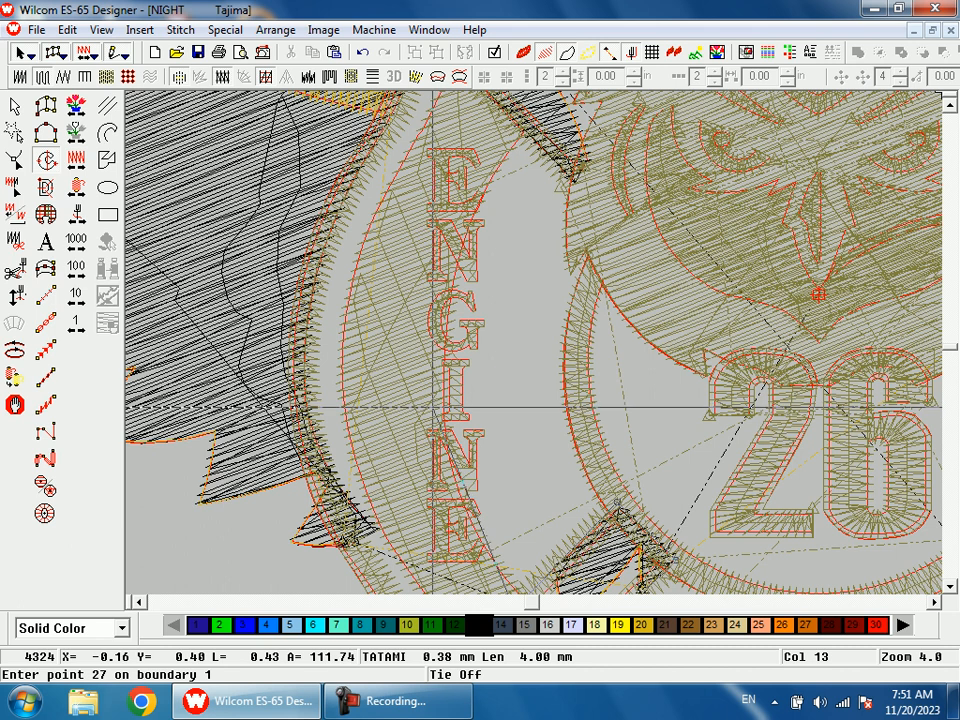
left_click(342, 306)
left_click(344, 144)
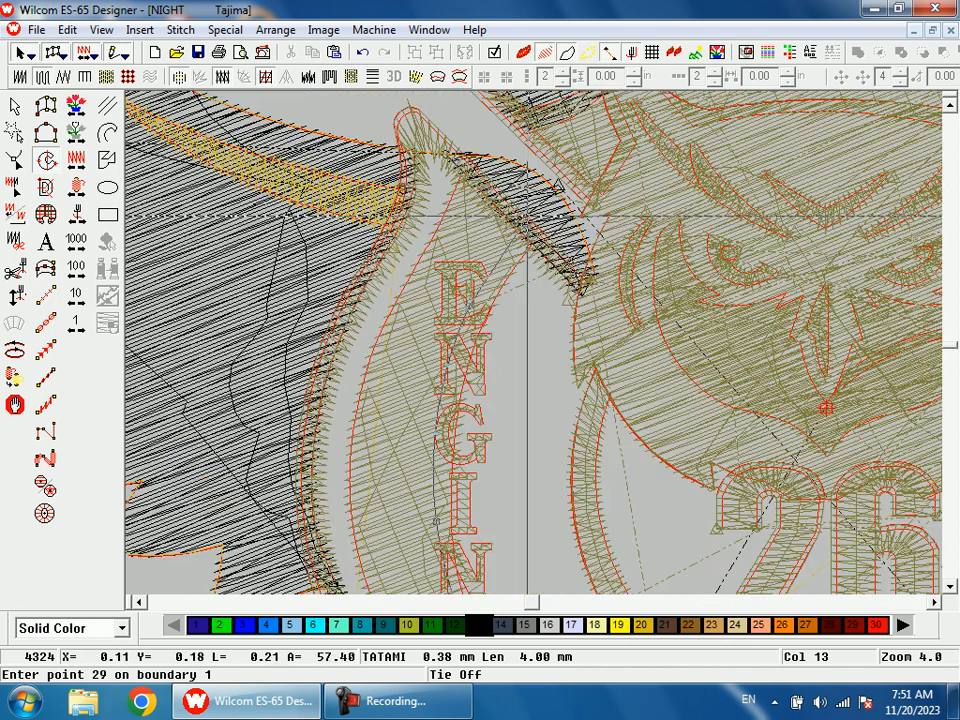
right_click(514, 230)
key("shift+z")
key("shift+z")
key("b")
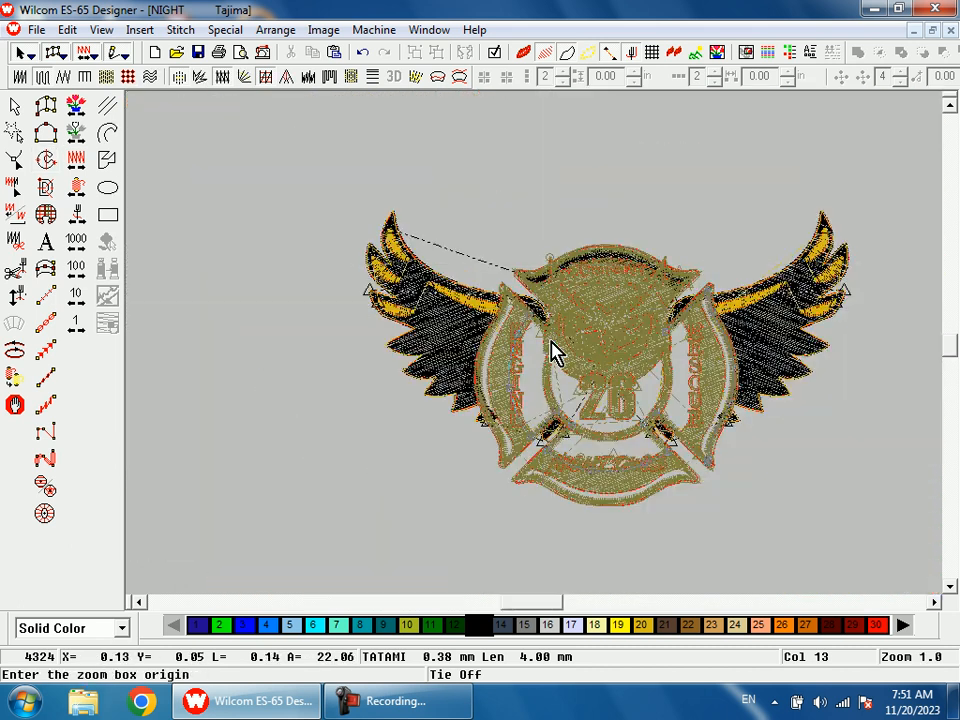
left_click_drag(445, 252, 630, 365)
scroll(531, 332, "down", 3)
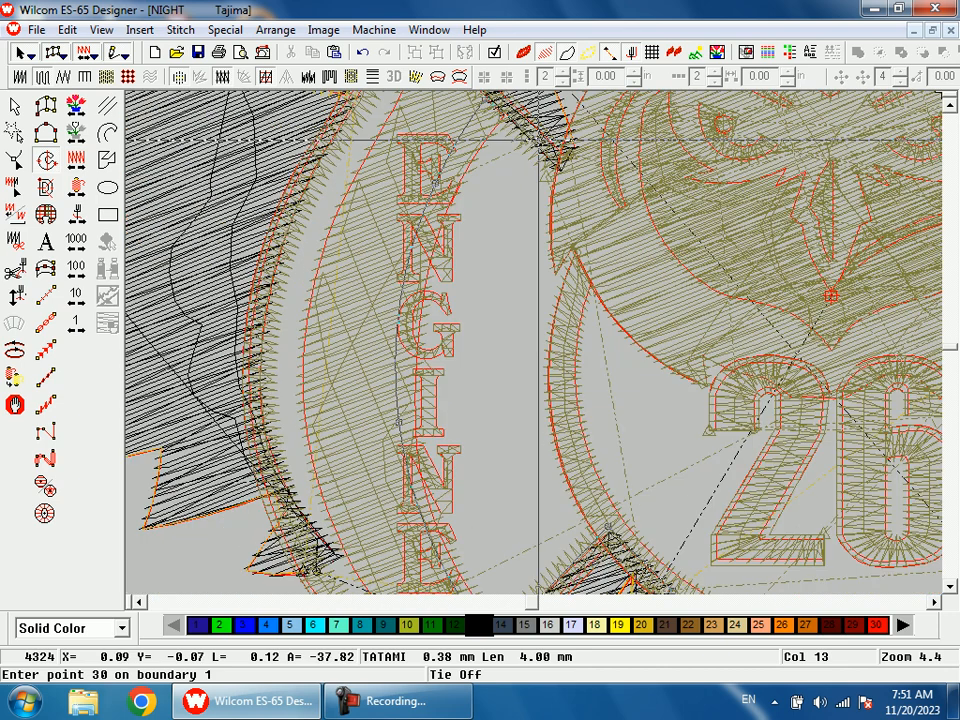
key("BackSpace")
key("BackSpace")
scroll(512, 380, "down", 5)
key("BackSpace")
key("BackSpace")
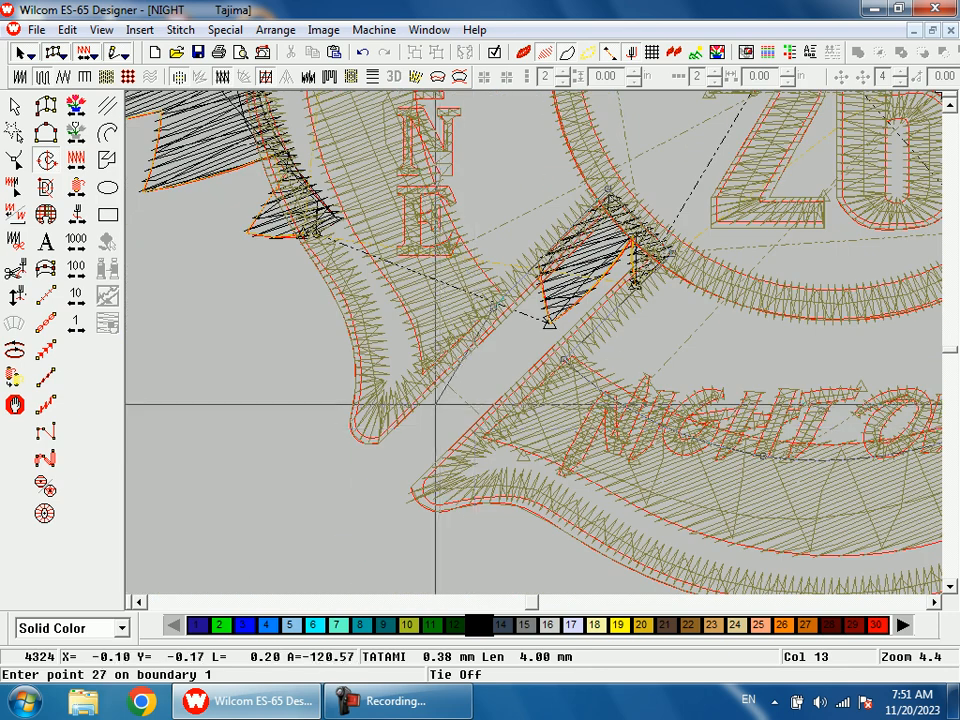
- Outline the ENGINE panel's lower tip and start up its outer border
left_click(382, 420)
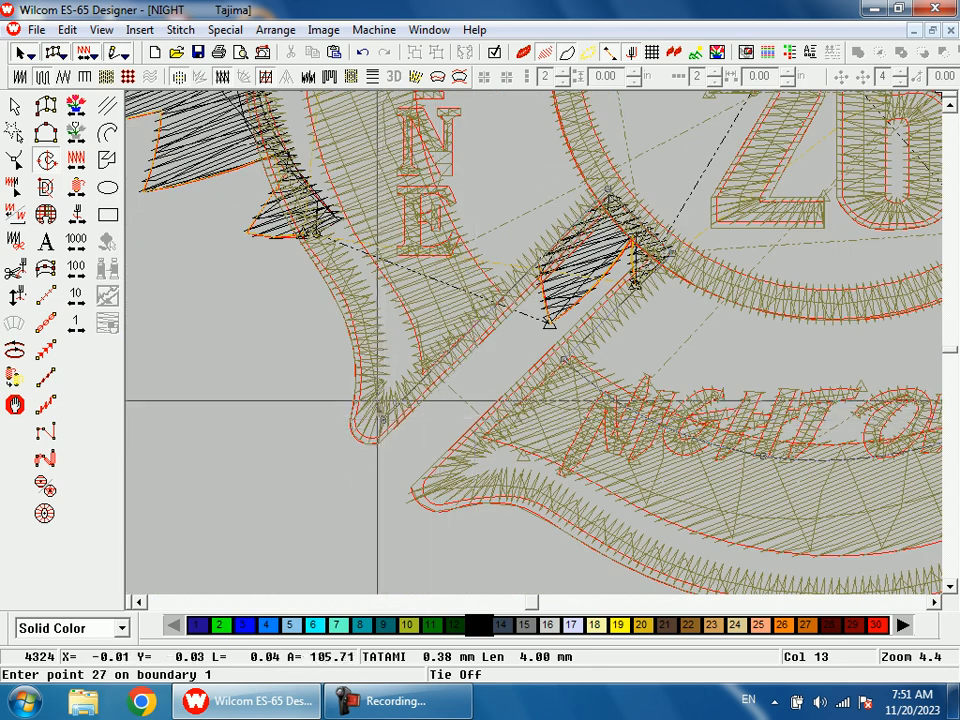
left_click(376, 399)
left_click(366, 333)
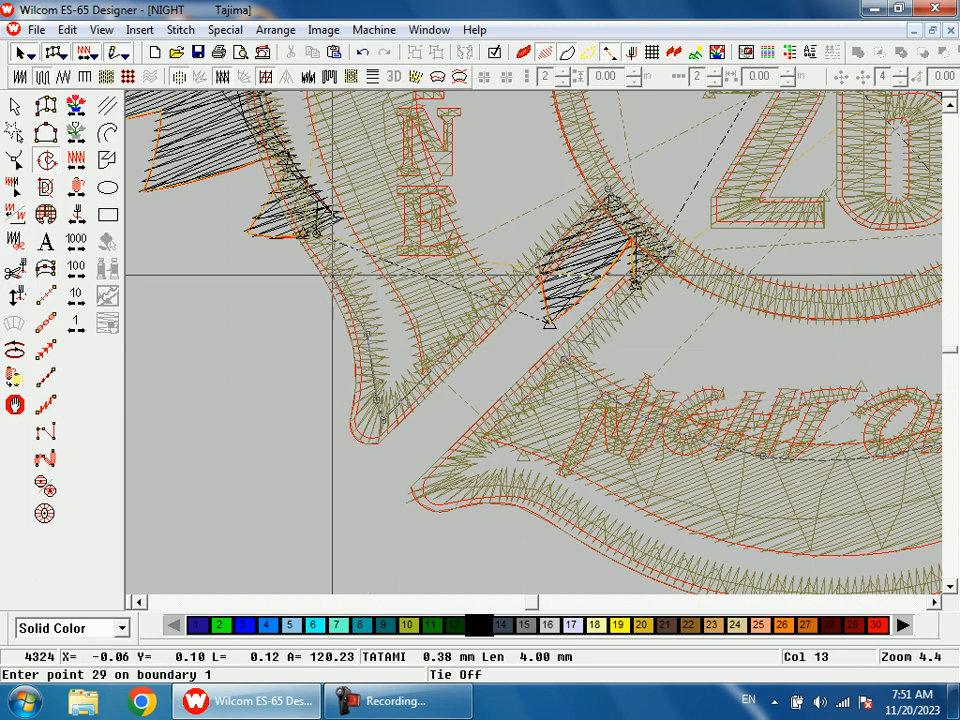
left_click(332, 263)
scroll(340, 262, "up", 2)
scroll(340, 262, "left", 2)
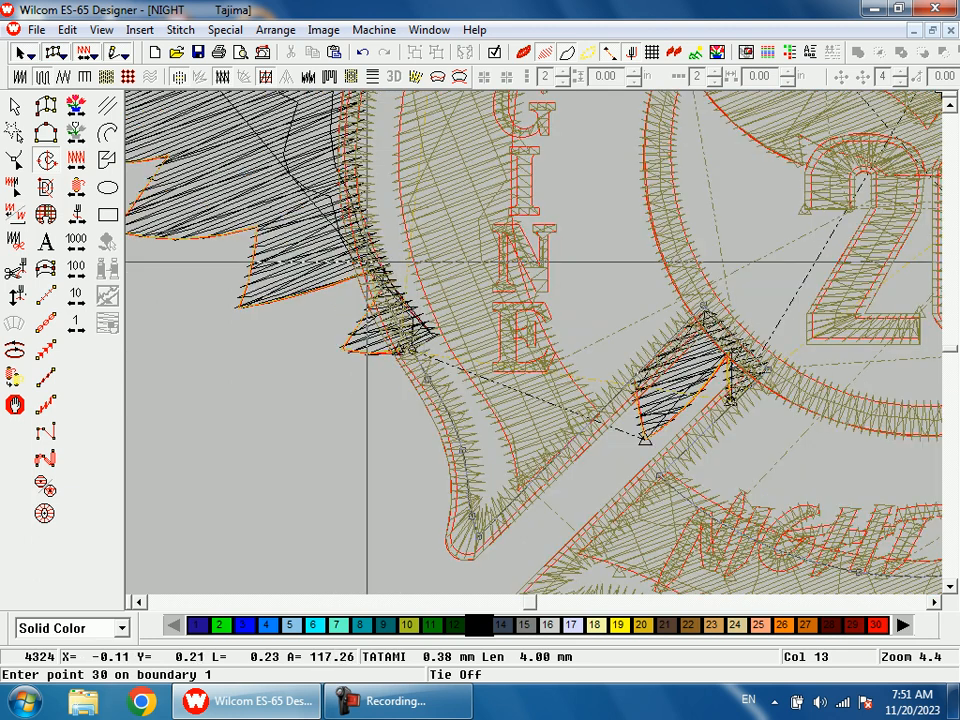
- Continue the boundary up the ENGINE panel's outer border, over the upper tip and down to its inner top corner
double_click(367, 264)
double_click(459, 213)
scroll(531, 253, "up", 4)
double_click(567, 186)
left_click(568, 186)
scroll(568, 186, "up", 2)
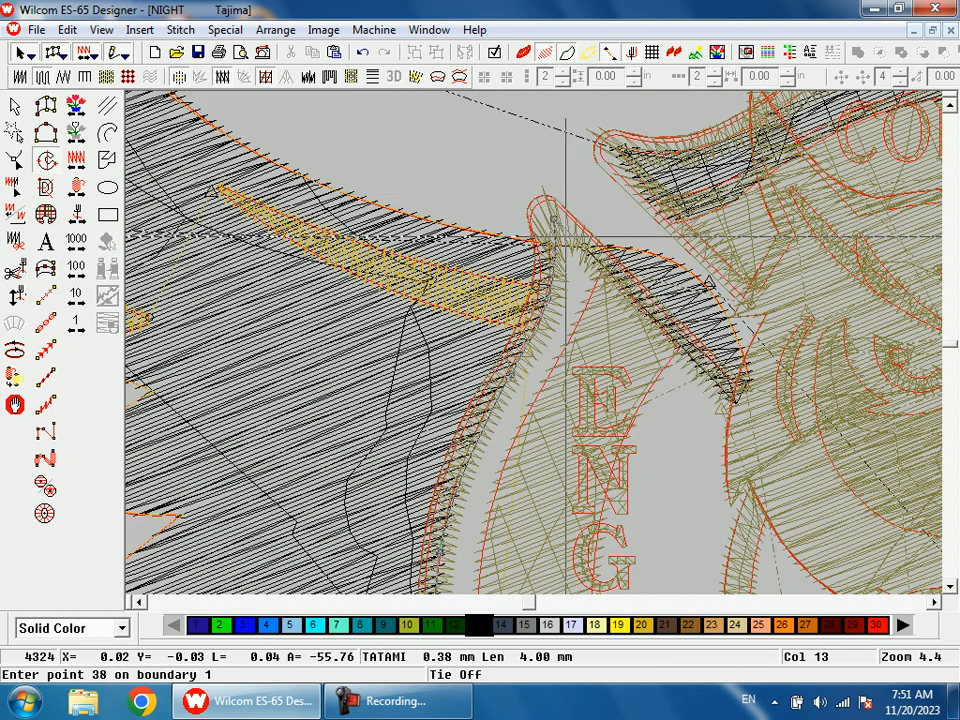
left_click(742, 408)
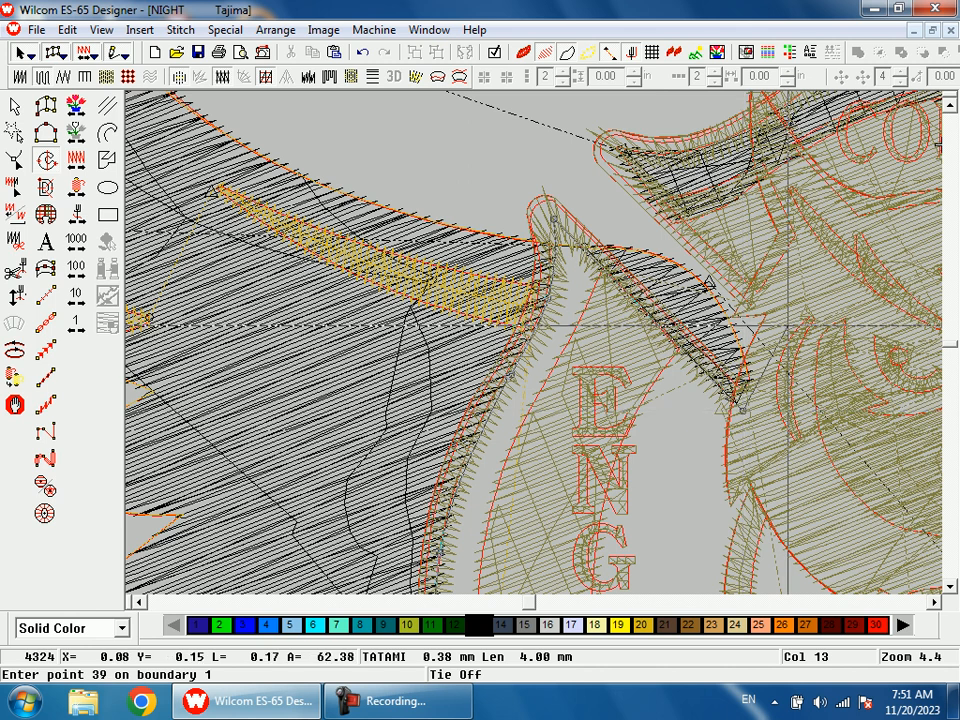
left_click(790, 312)
left_click(740, 286)
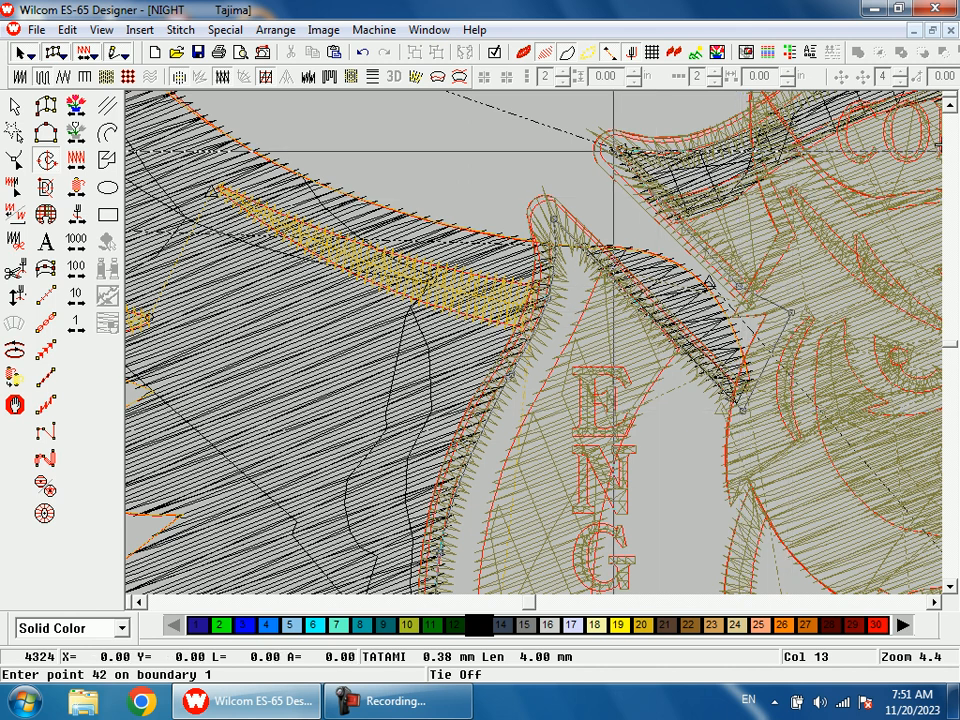
key("shift+z")
key("b")
left_click_drag(579, 236, 712, 399)
key("BackSpace")
scroll(727, 423, "down", 3)
key("BackSpace")
key("BackSpace")
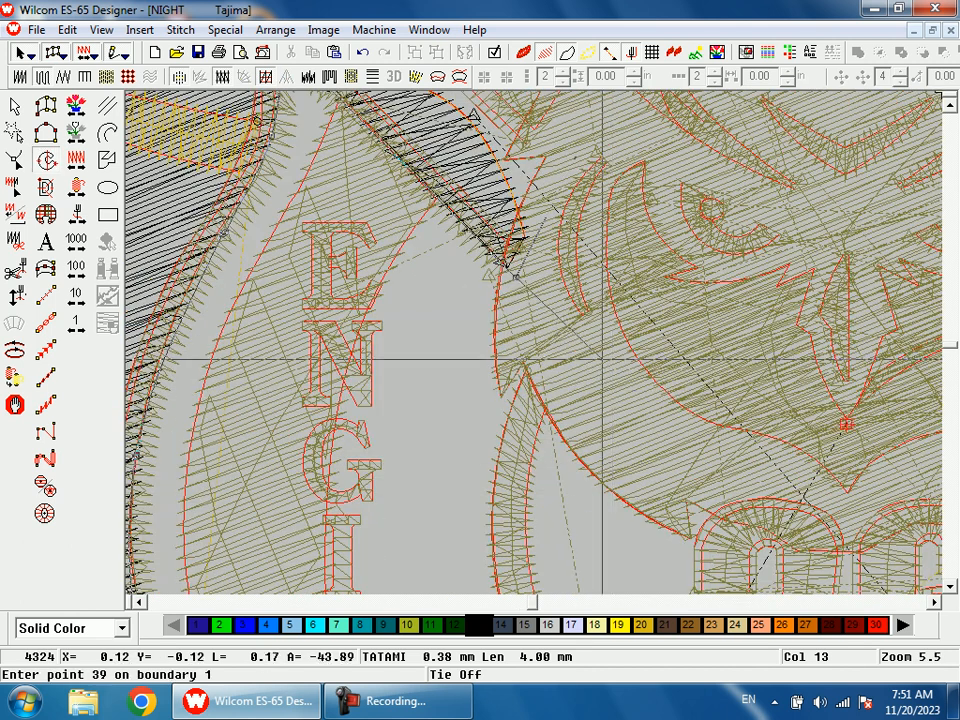
- Continue the boundary from the ENGINE panel's inner corner down beside the ring and along the owl's lower left edge
left_click(507, 353)
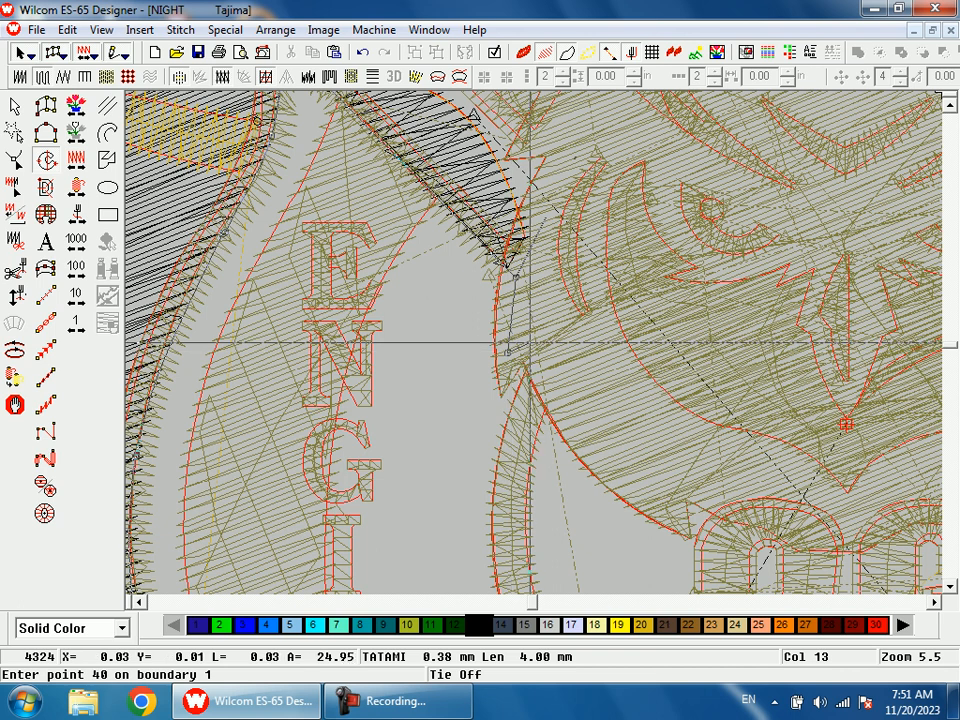
left_click(530, 342)
key("0")
key("b")
left_click_drag(372, 251, 597, 389)
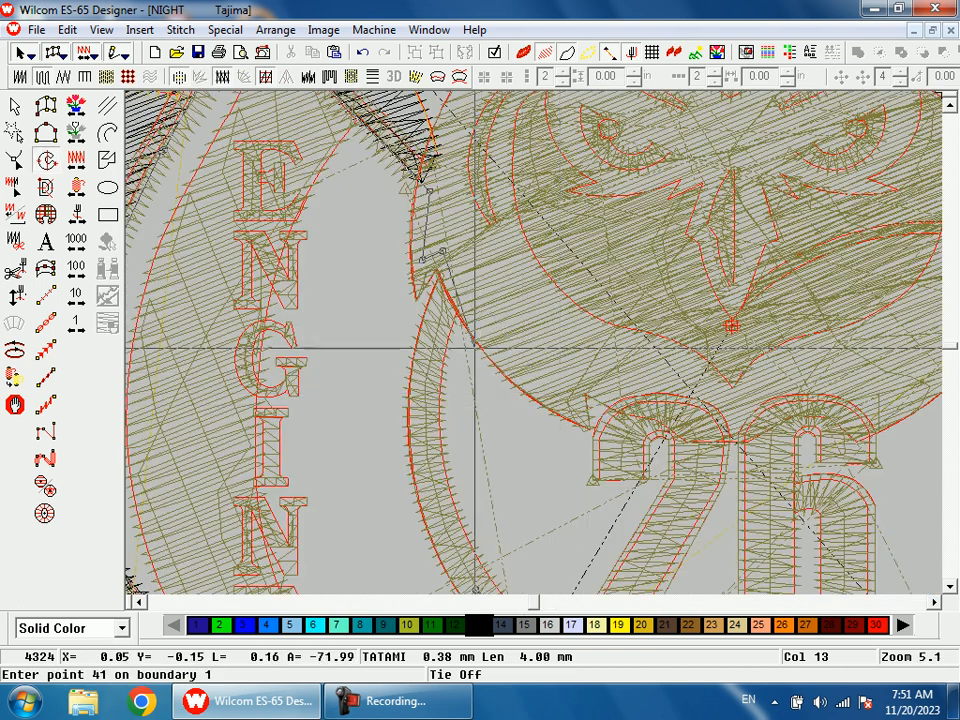
left_click(540, 350)
left_click(560, 360)
left_click(580, 388)
- Carry the boundary across the top of the number 26, up the owl's lower right edge to the RESCUE side, and generate the fill
left_click(580, 380)
left_click(653, 406)
left_click(712, 421)
left_click(828, 388)
left_click(859, 418)
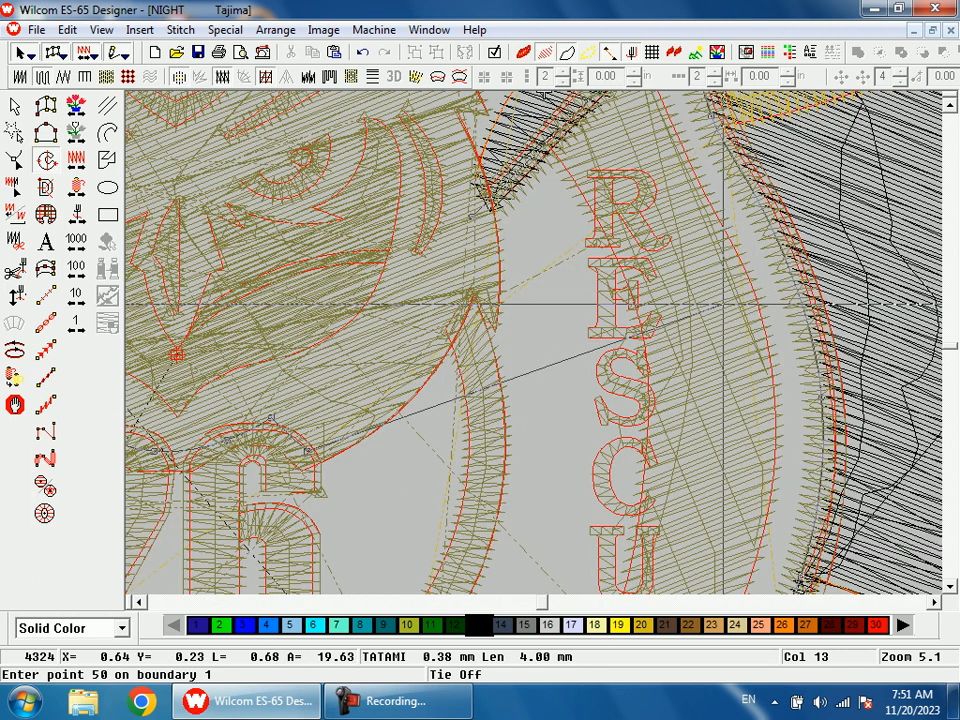
left_click(420, 288)
left_click(430, 340)
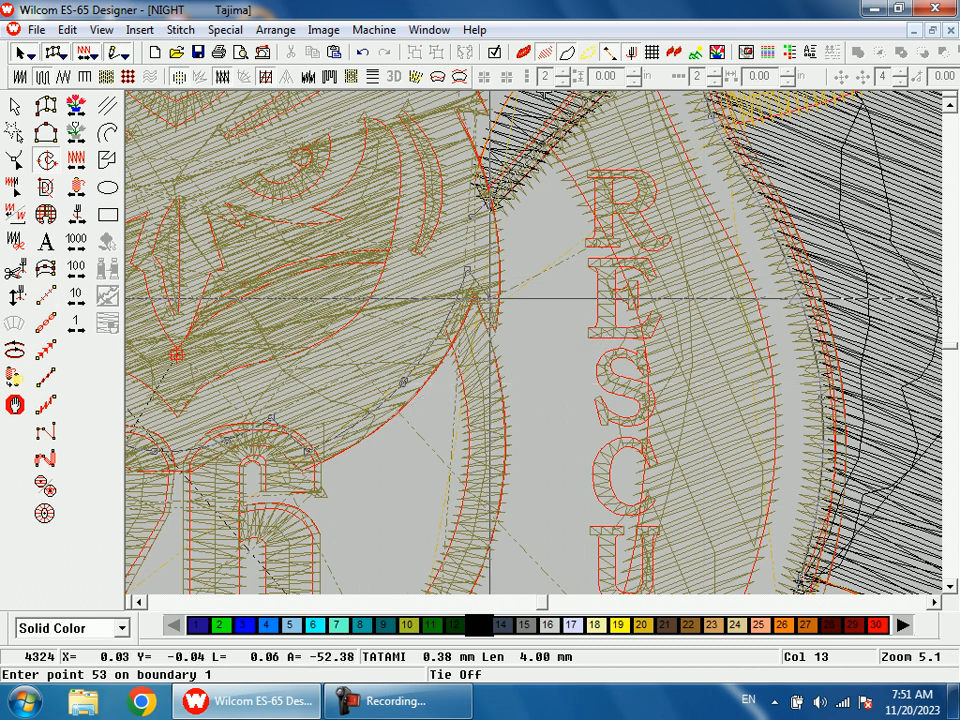
key("Return")
key("0")
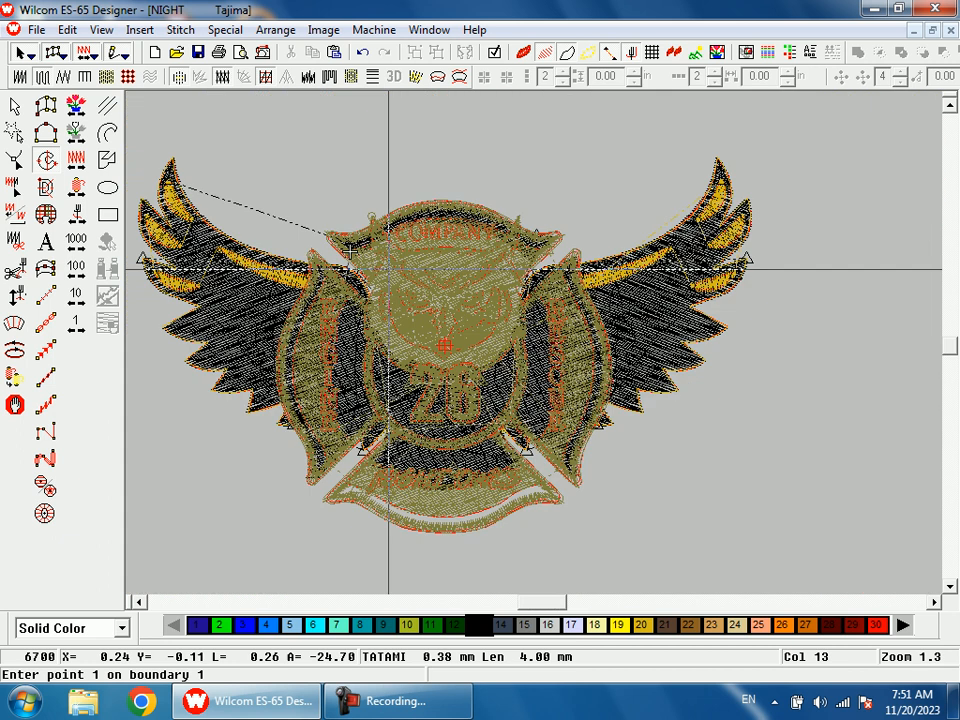
- Reshape the base fill's lower boundary, moving its left corner to the NIGHT OWLS panel's left tip and its curve points down onto the outer border
key("h")
key("b")
left_click_drag(386, 467, 420, 485)
key("s")
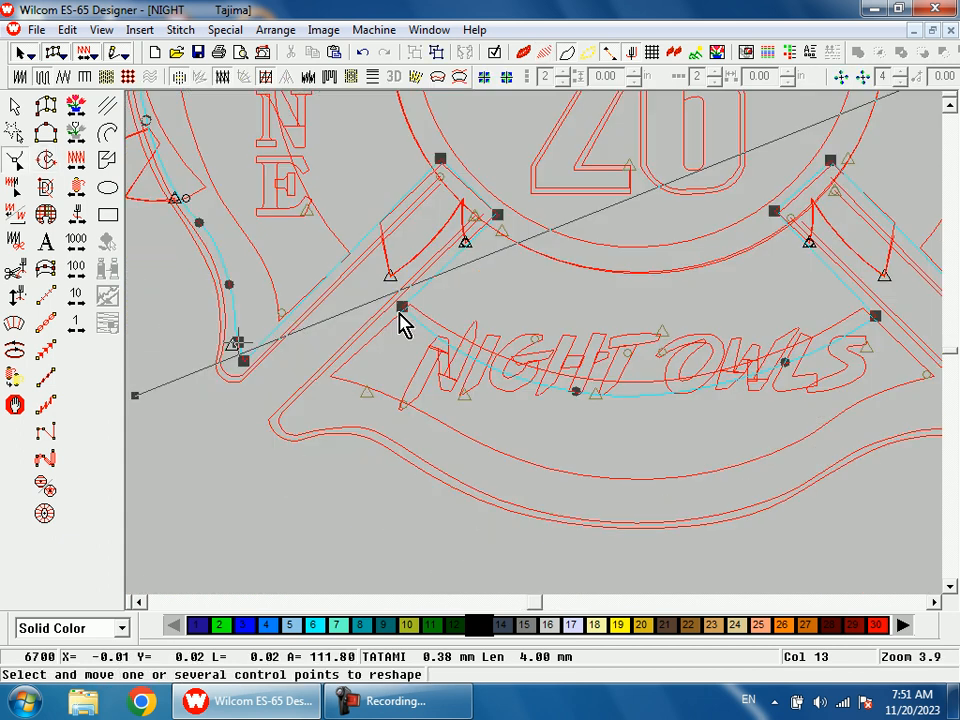
left_click_drag(377, 337, 271, 437)
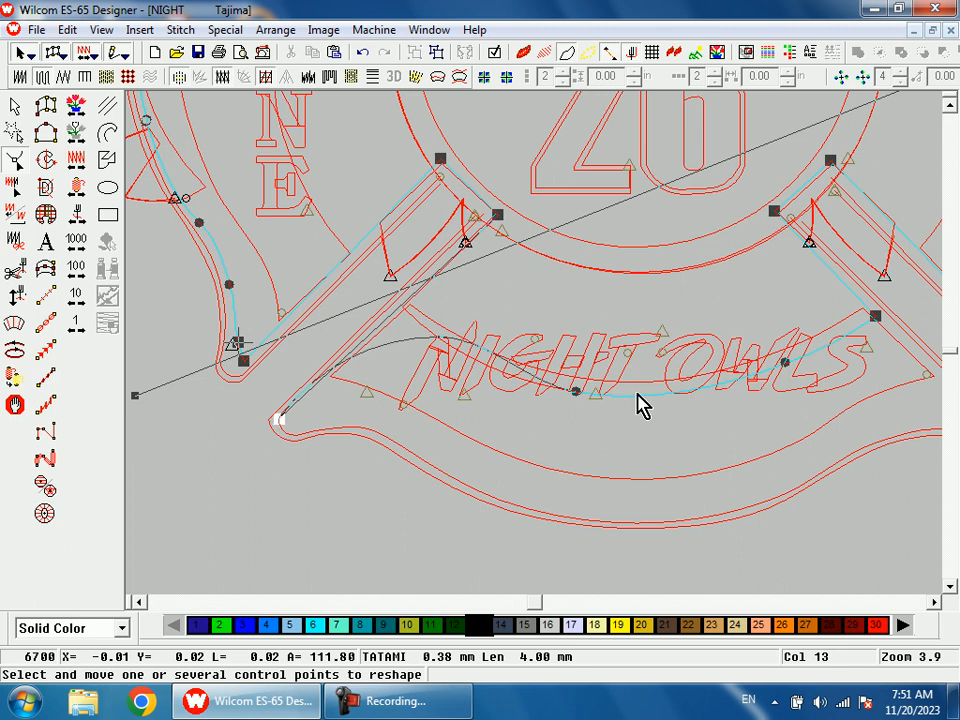
left_click_drag(580, 394, 598, 517)
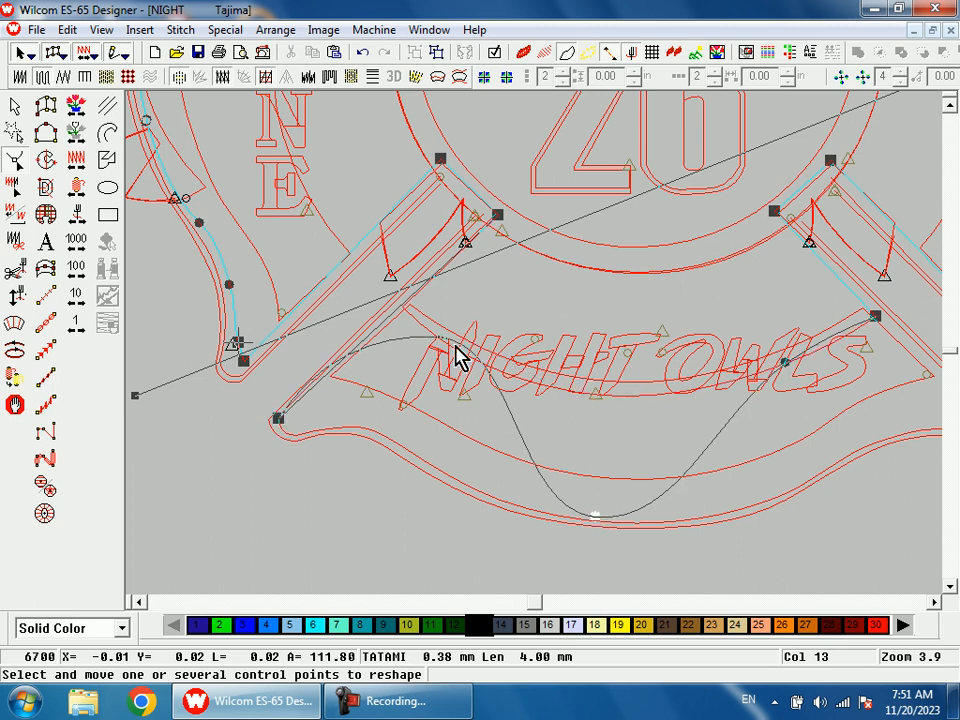
left_click_drag(459, 352, 399, 440)
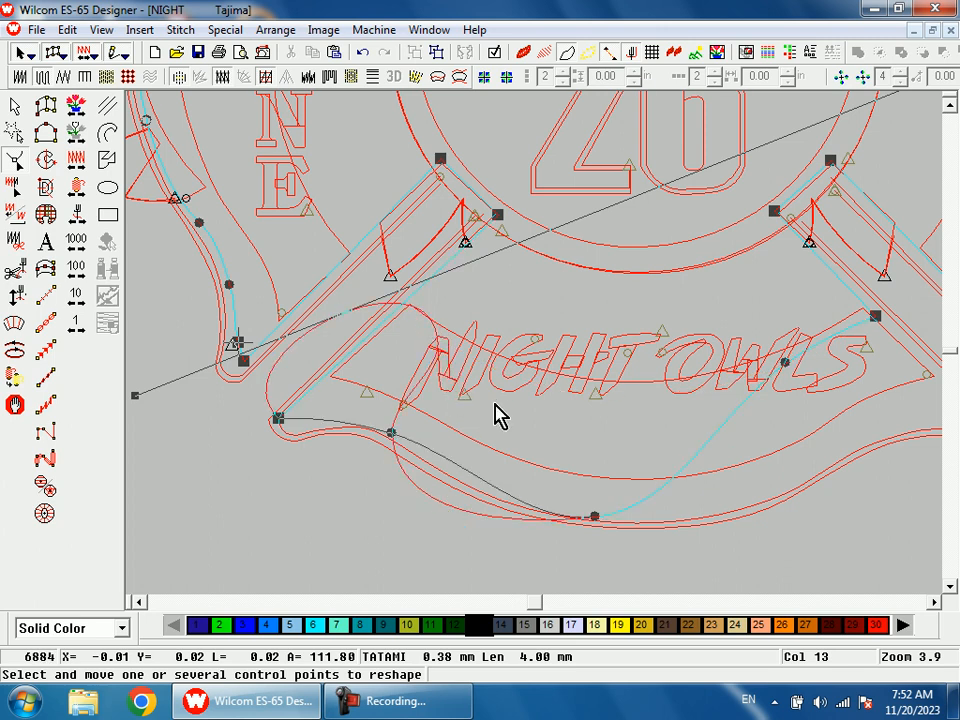
- Add control points so the fill boundary follows the lower outer border beside the NIGHT OWLS panel's left tip
key("b")
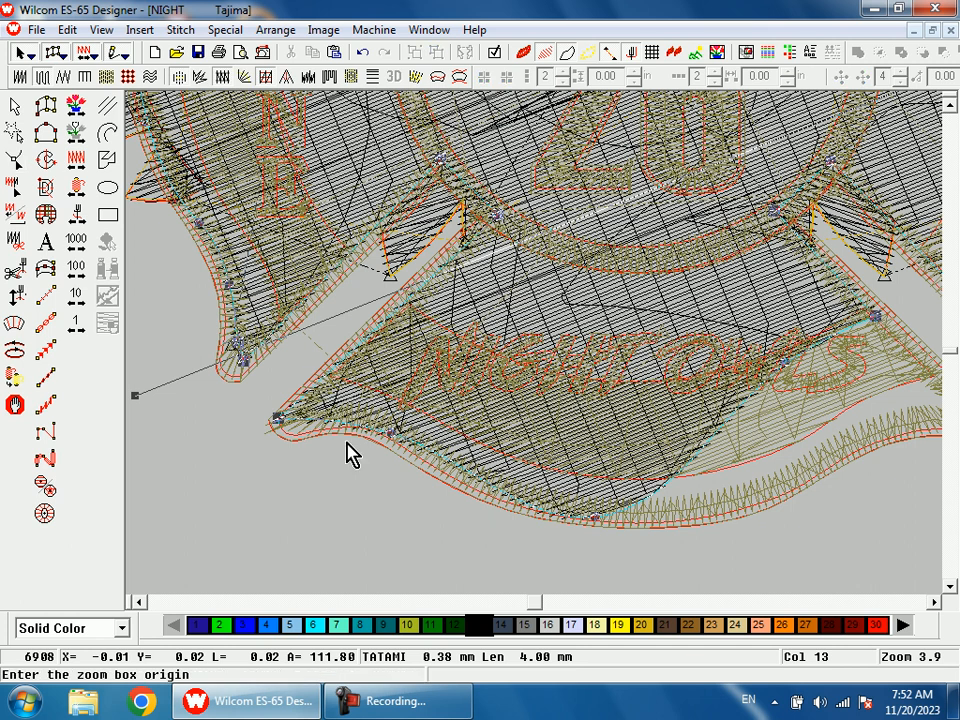
left_click_drag(311, 347, 357, 477)
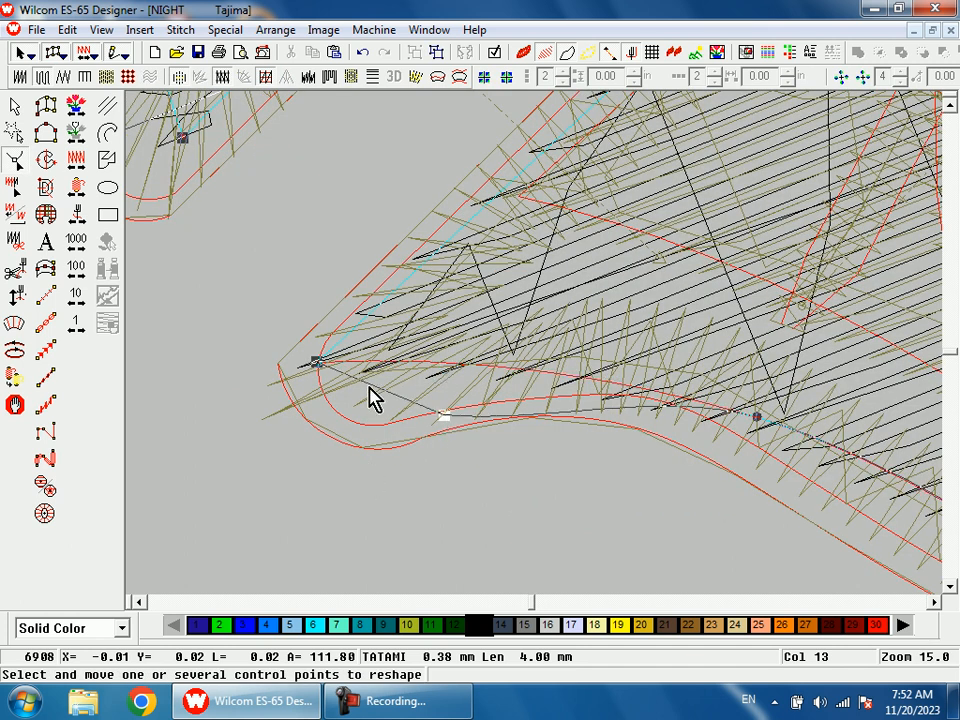
key("shift+z")
key("shift+z")
key("b")
left_click_drag(470, 285, 740, 445)
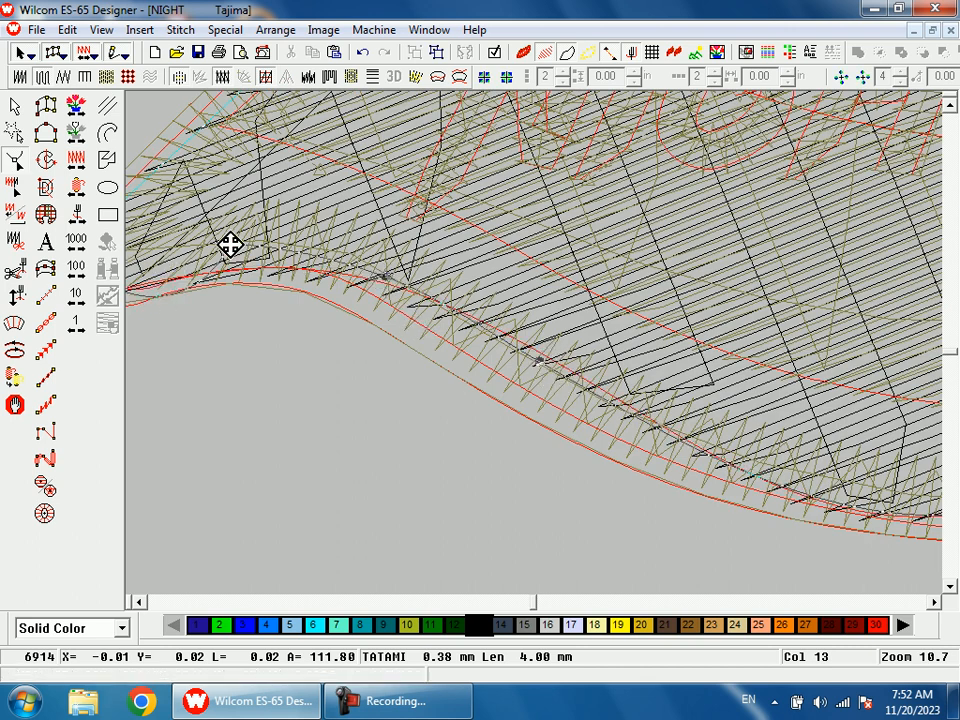
- Pull the fill boundary's corner and curve points inward at the NIGHT OWLS panel's left tip and regenerate the stitches
key("shift+z")
left_click_drag(328, 228, 397, 378)
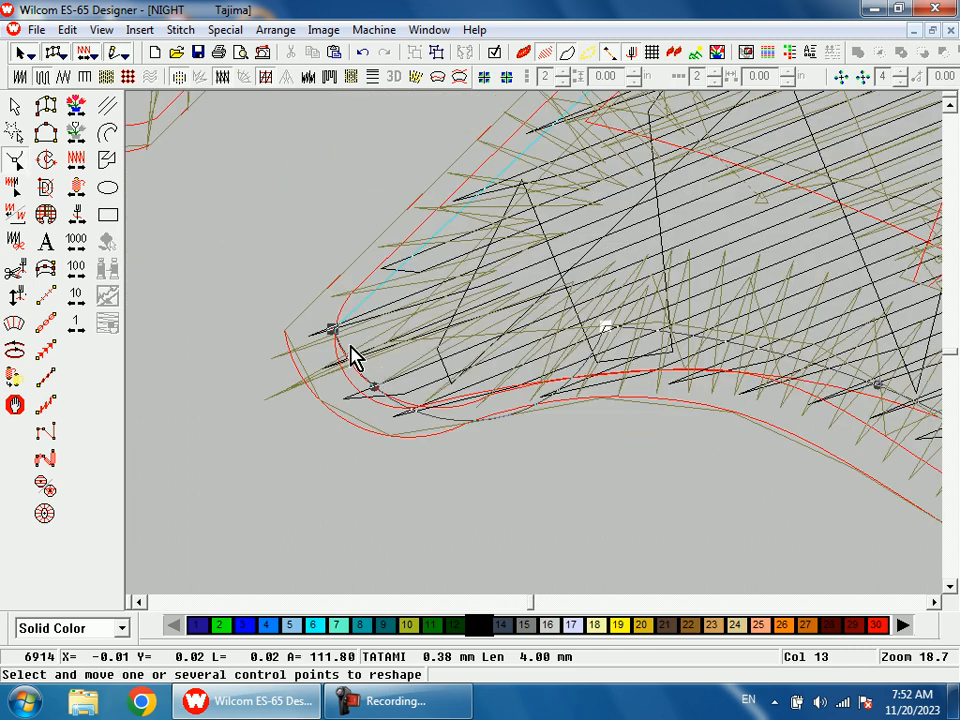
left_click_drag(333, 333, 430, 308)
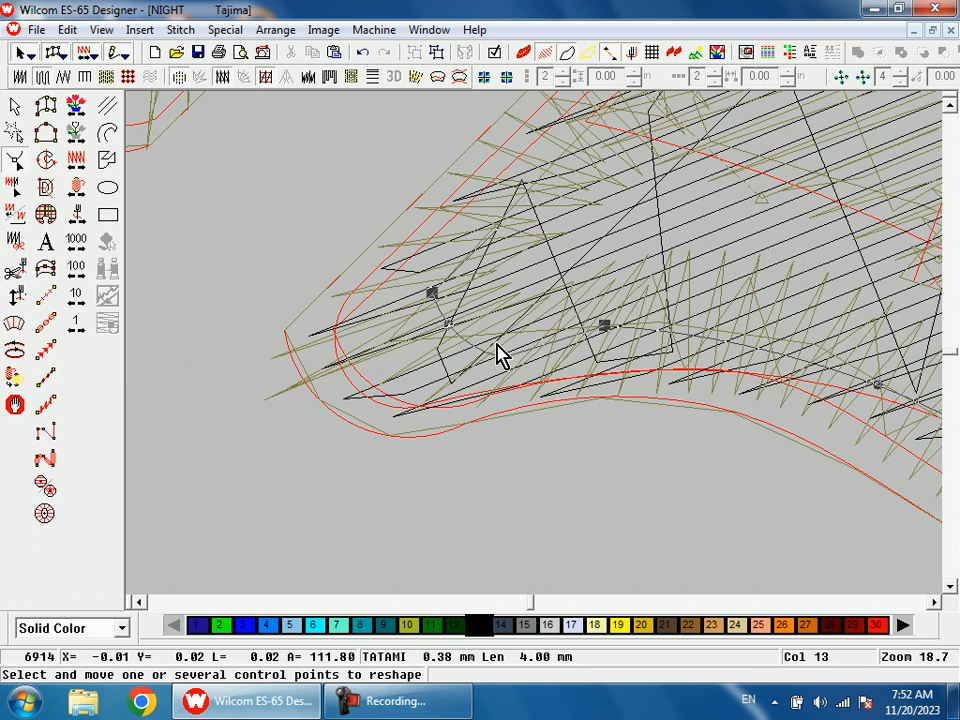
key("v")
key("shift+z")
key("shift+z")
key("z")
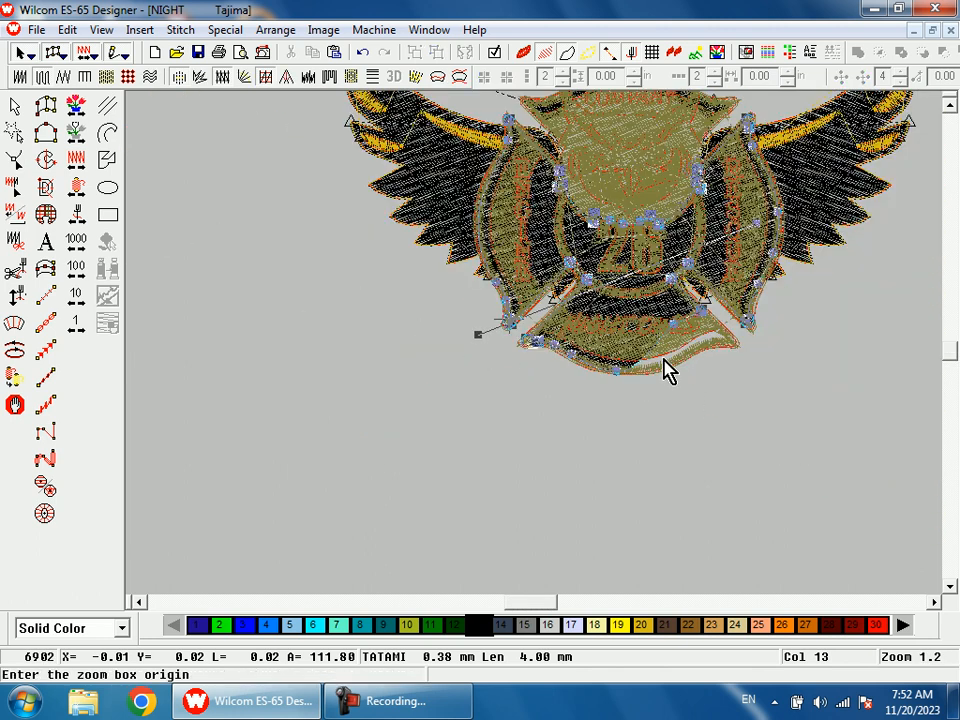
- Extend the fill boundary along the right half of the lower outer border to the NIGHT OWLS panel's right tip and regenerate the fill
left_click_drag(664, 369, 522, 370)
left_click_drag(541, 440, 548, 445)
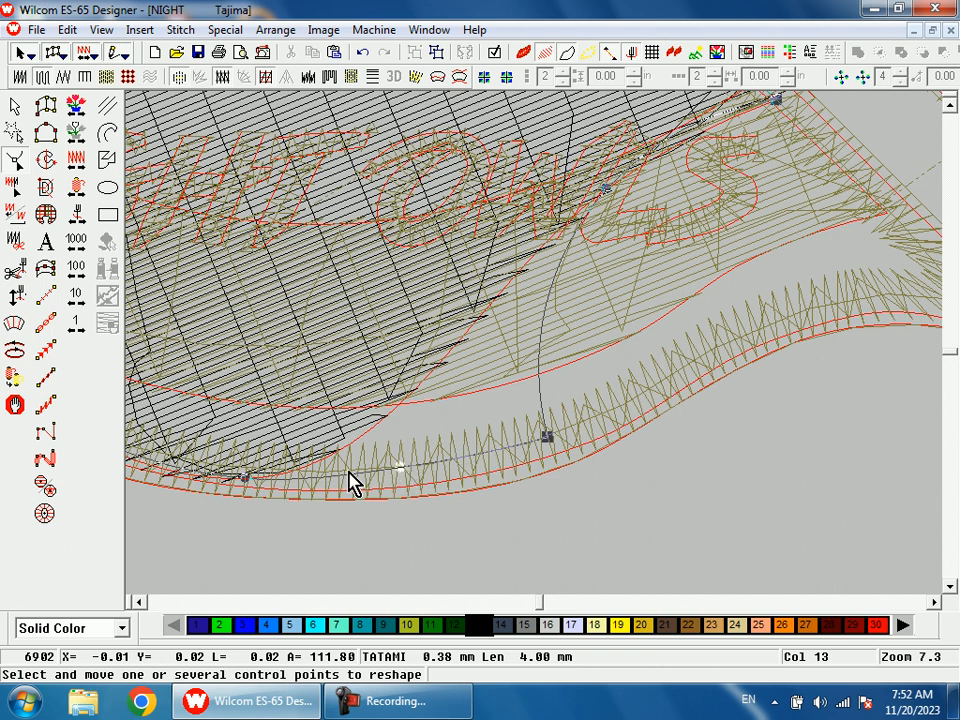
left_click_drag(548, 328, 773, 322)
key("c")
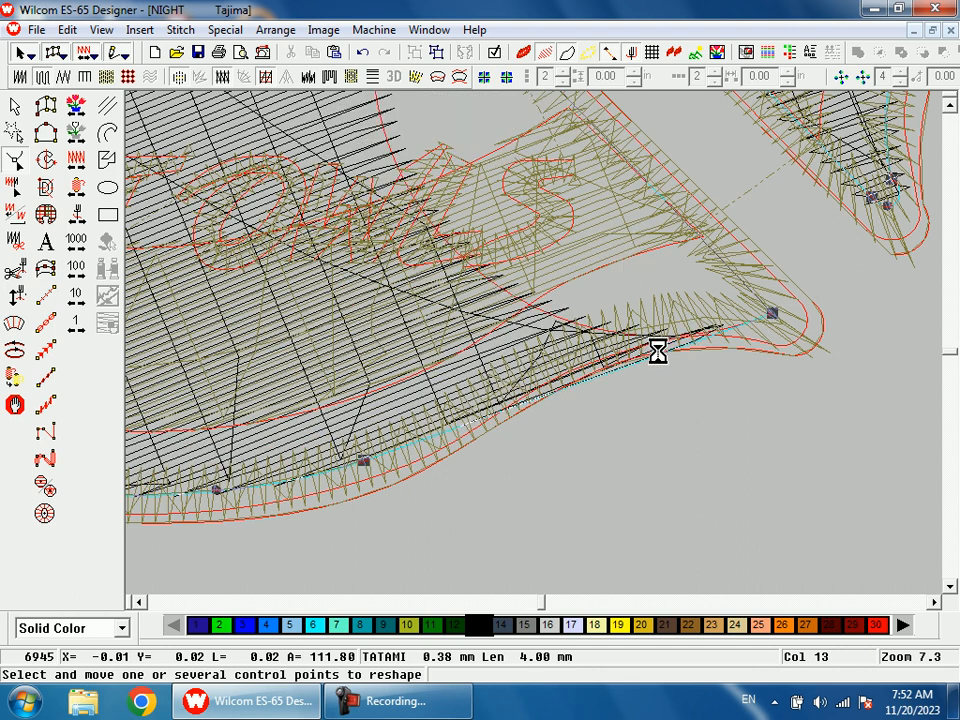
key("s")
key("s")
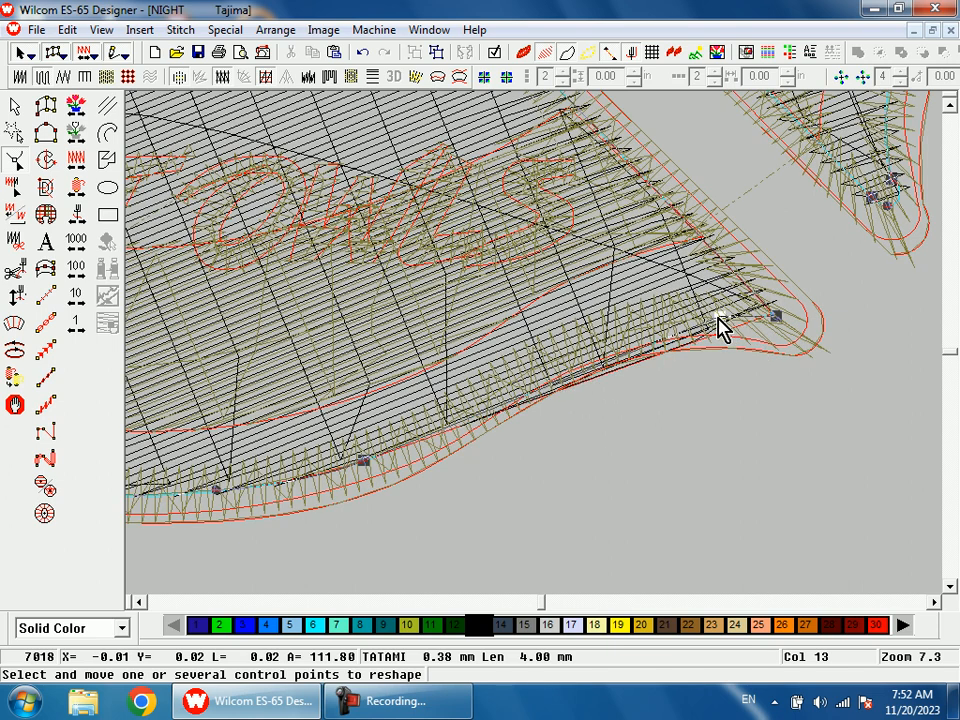
left_click(654, 339)
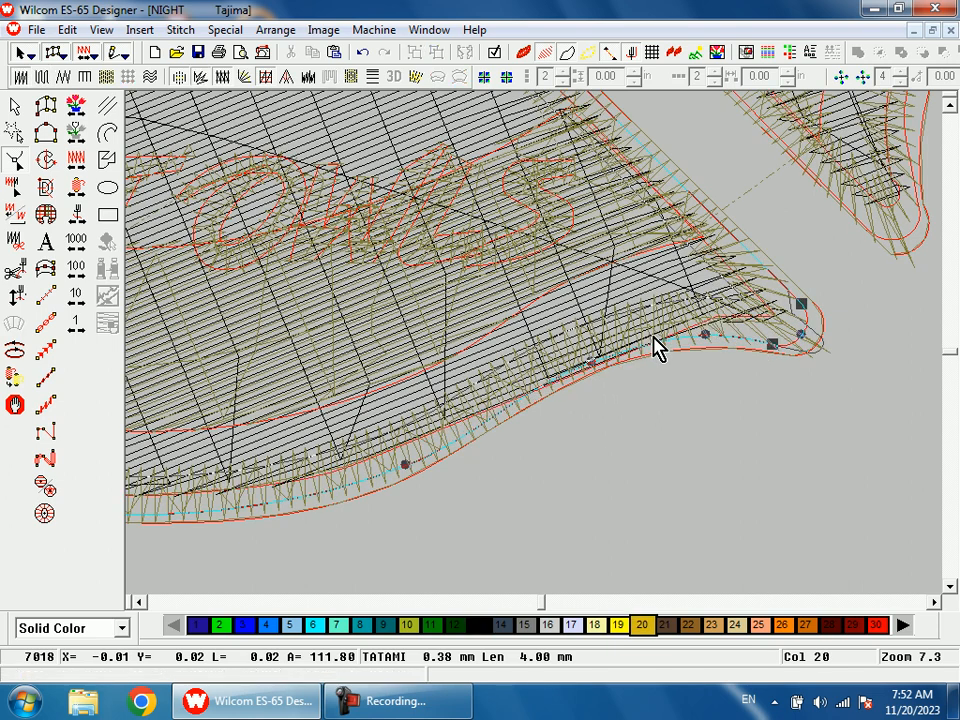
left_click(706, 372)
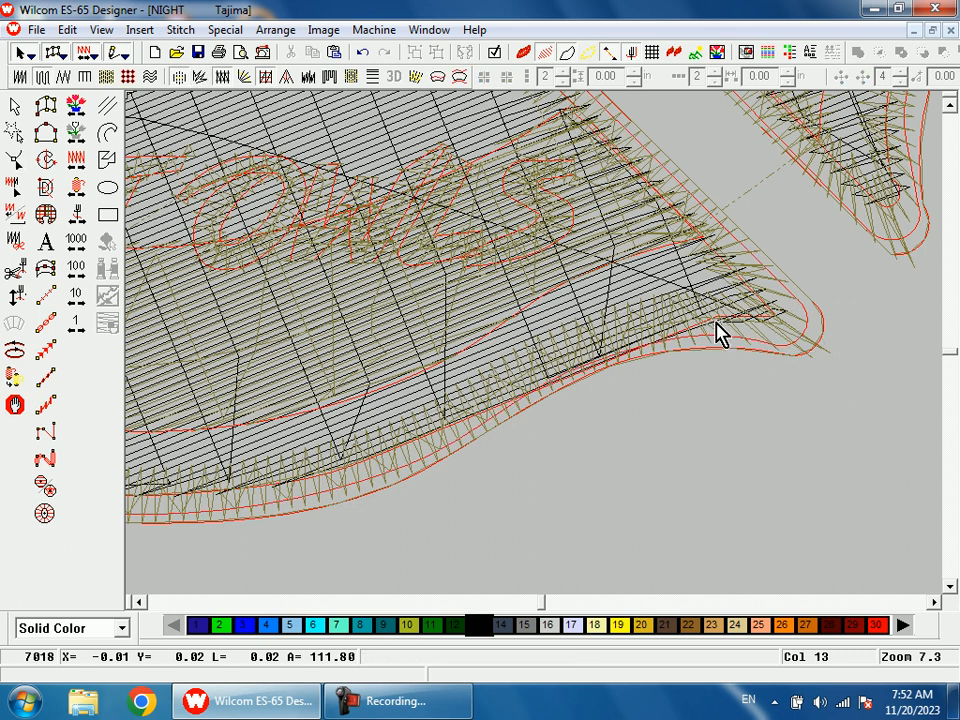
left_click(716, 331)
key("Escape")
left_click(660, 339)
key("shift+z")
scroll(395, 285, "up", 3)
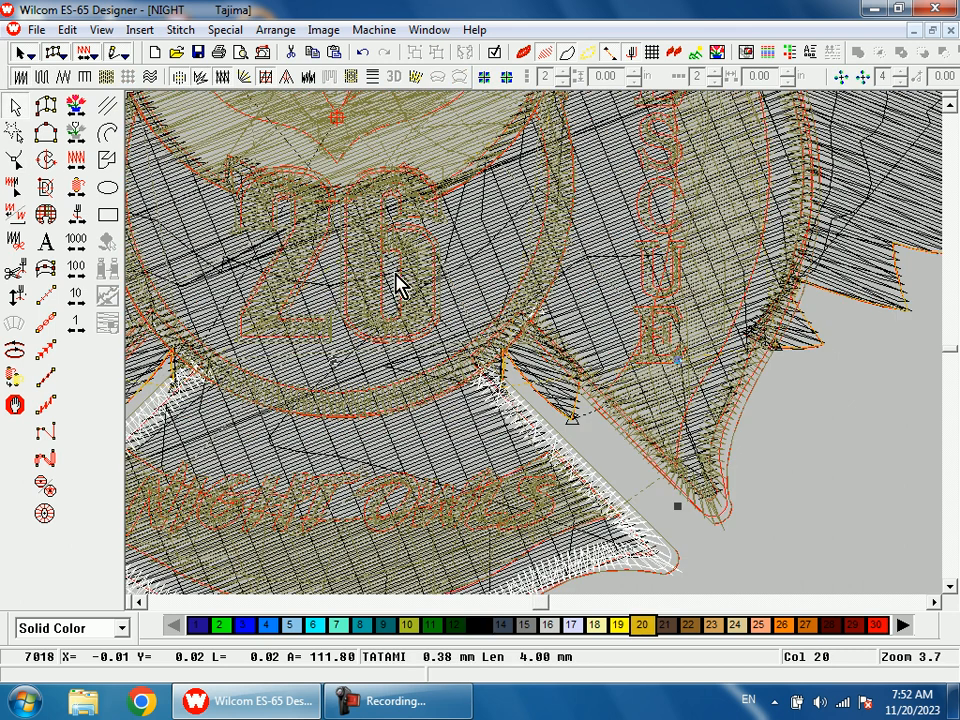
- Reselect the colour 13 base fill and add curve points that fit its boundary to the lower border near the NIGHT OWLS panel's right tip
left_click(494, 253)
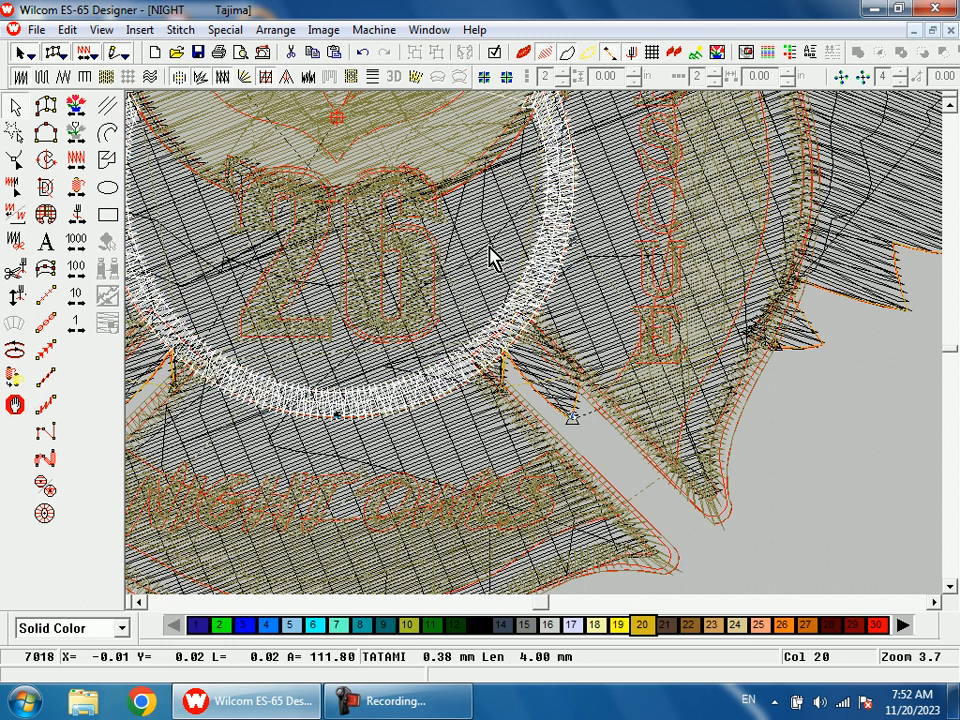
left_click(491, 250)
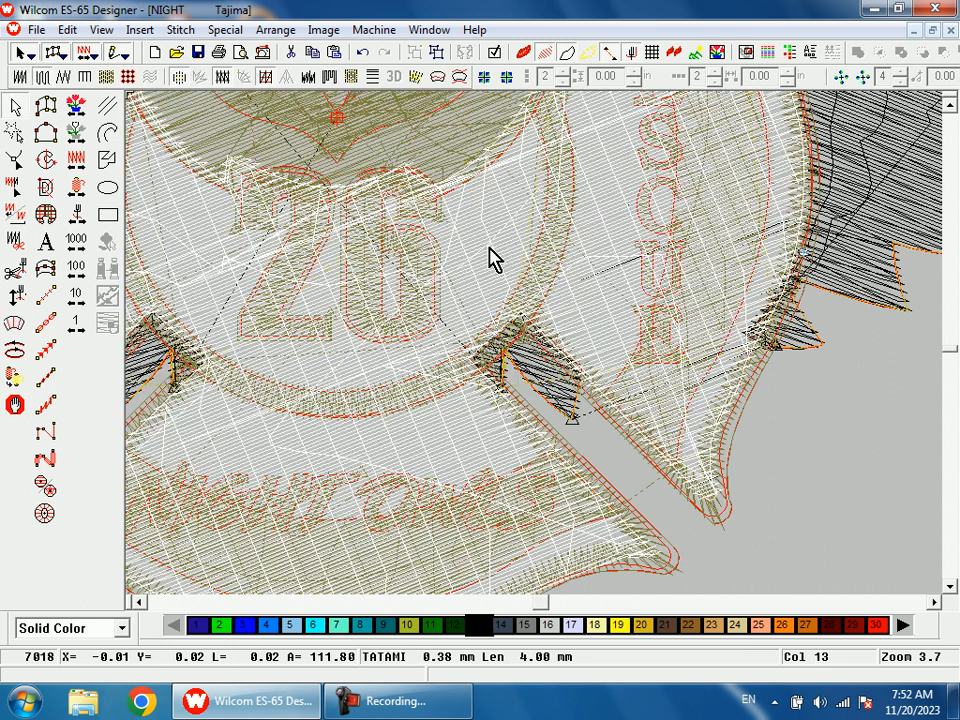
key("h")
scroll(566, 497, "down", 2)
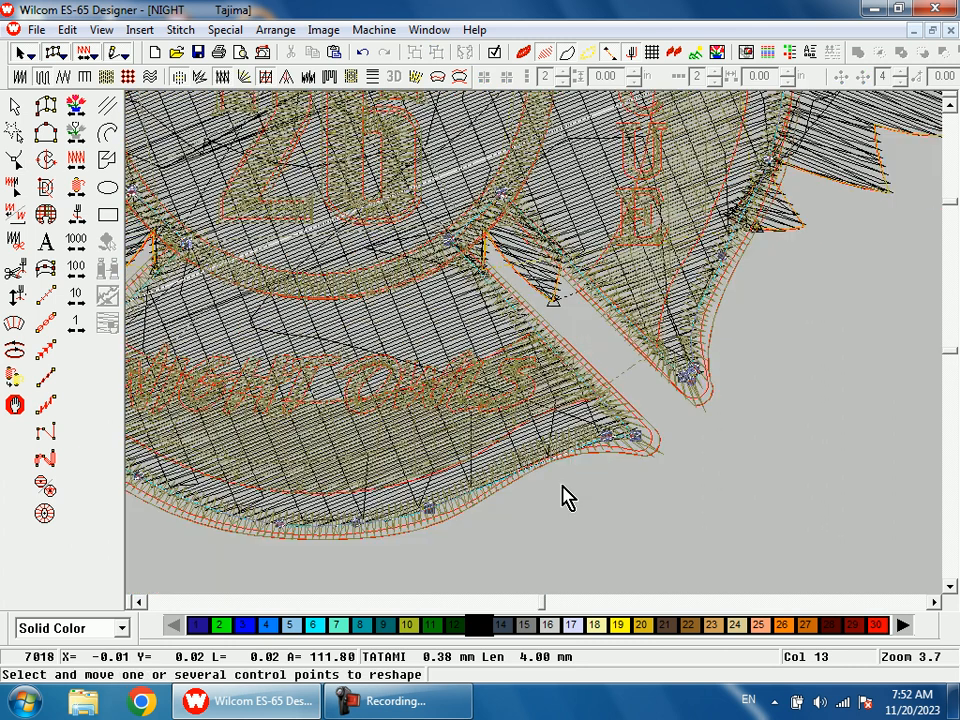
scroll(596, 459, "up", 3)
scroll(604, 330, "down", 3)
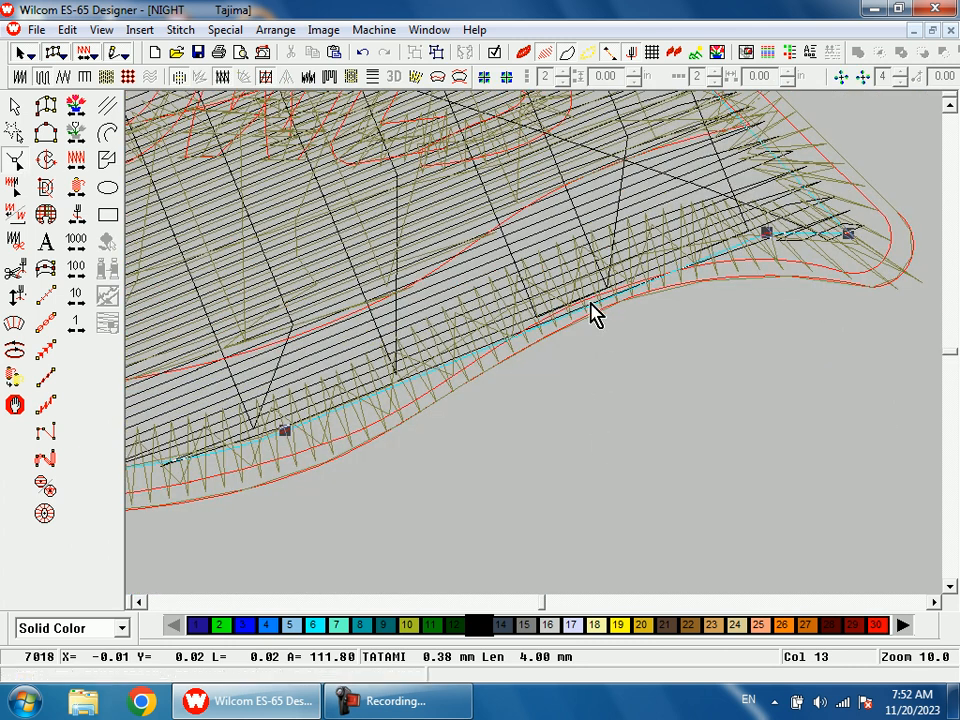
key("s")
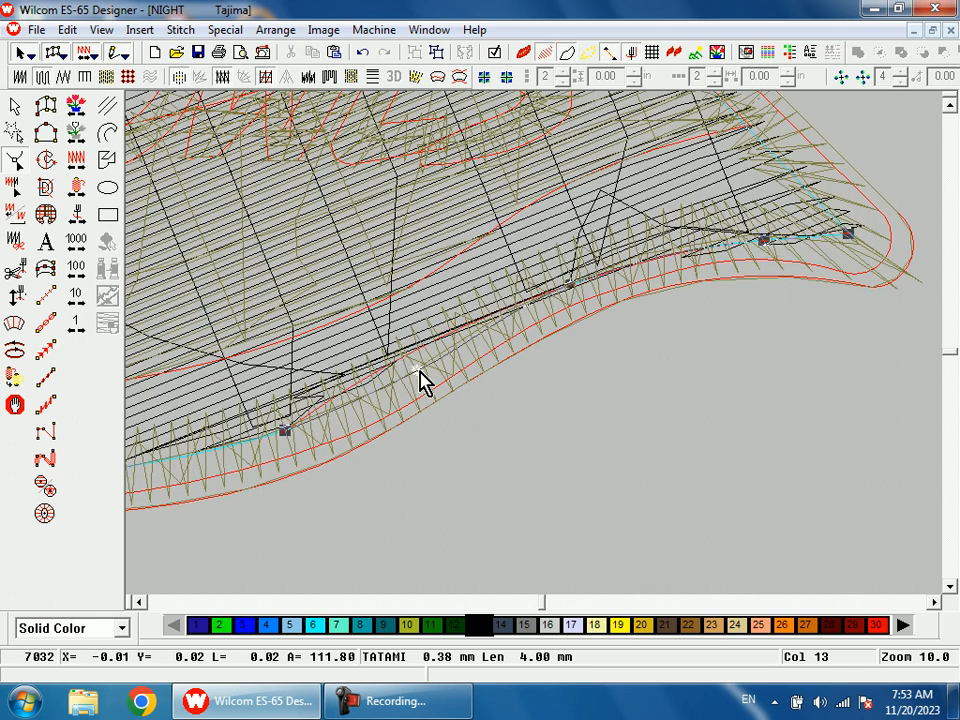
key("shift+z")
key("shift+z")
key("shift+z")
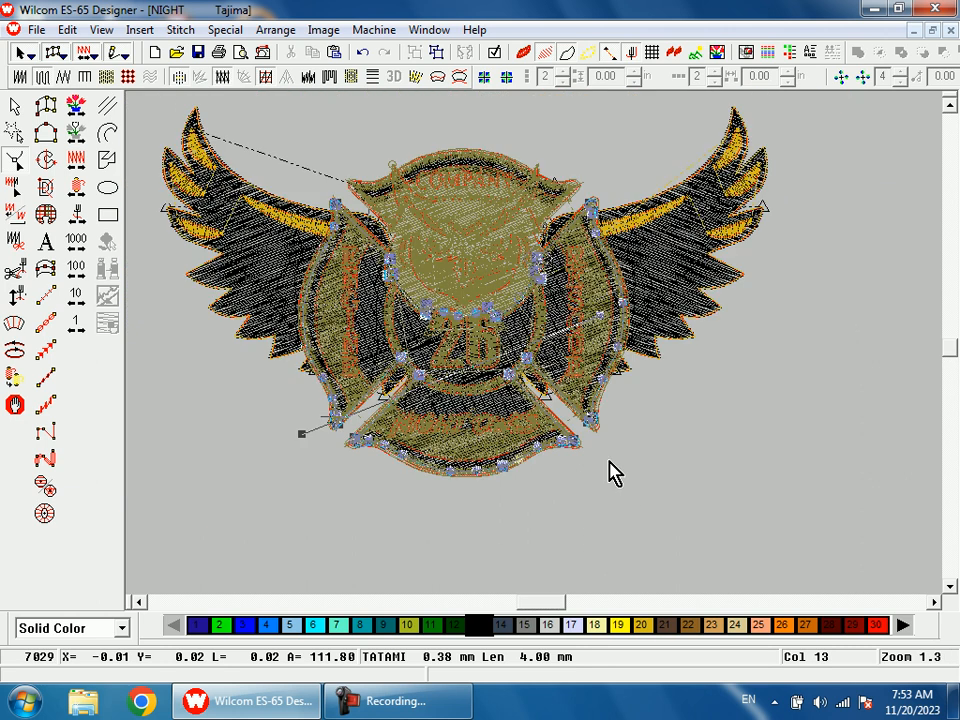
- Start an inner boundary on the selected base fill, tracing the ENGINE panel's inner edge through the lettering down to its lower tip
left_click(12, 108)
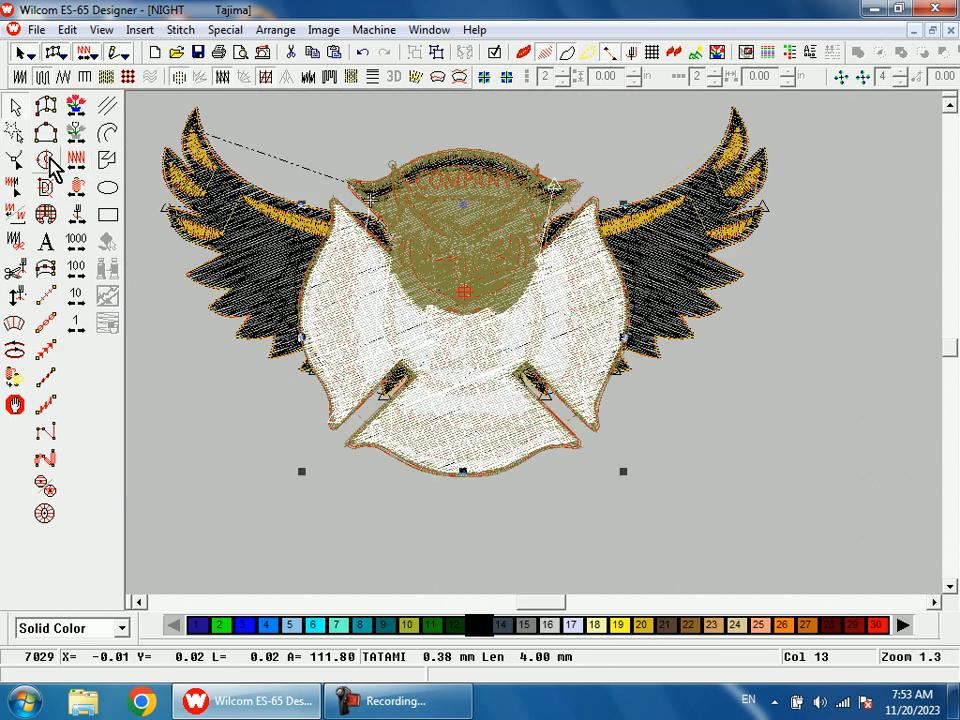
left_click(45, 160)
key("b")
left_click_drag(233, 209, 499, 373)
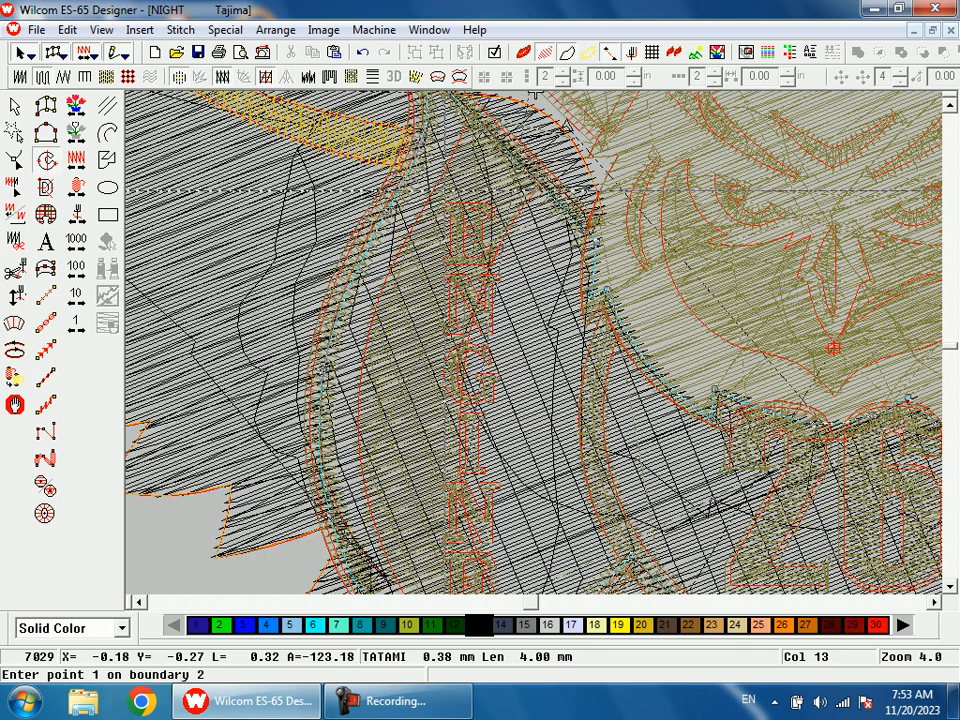
left_click(375, 175)
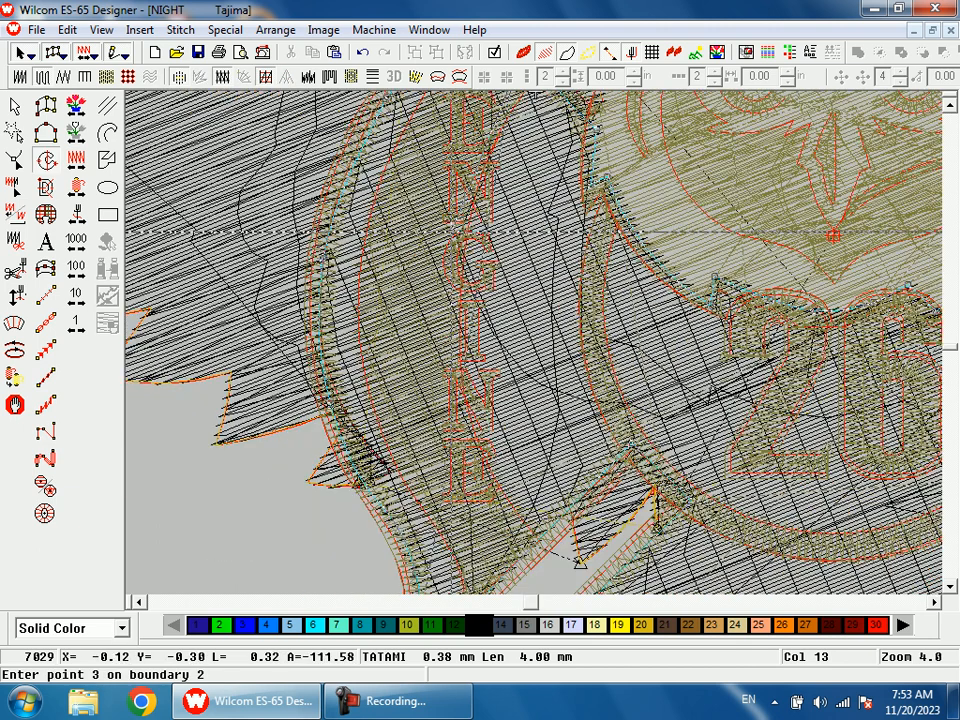
left_click(453, 234)
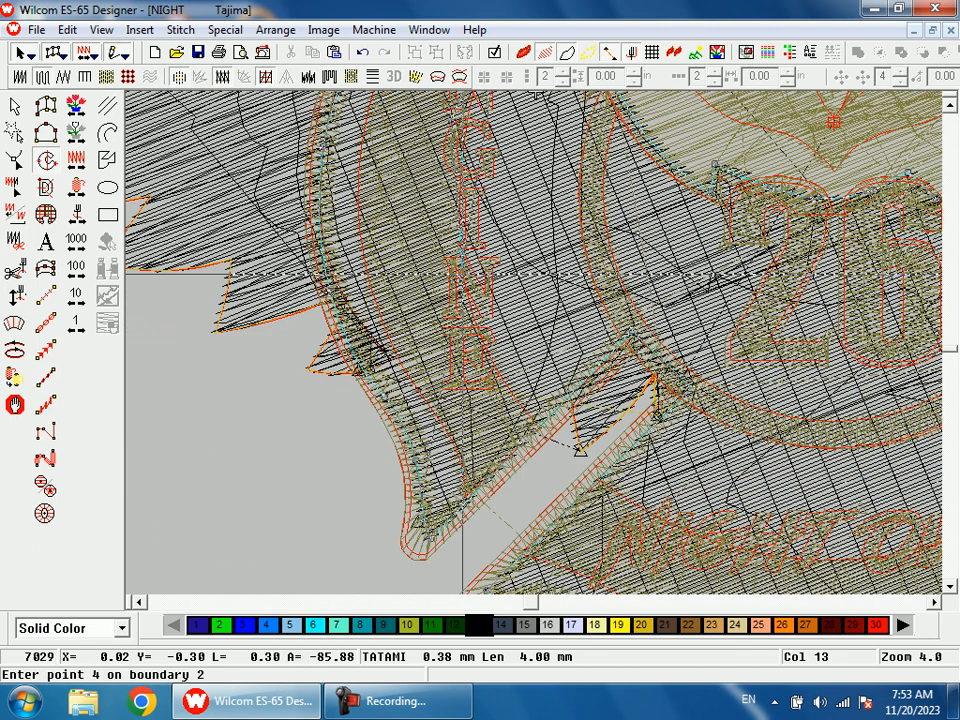
left_click(458, 330)
left_click(462, 390)
left_click(470, 456)
left_click(478, 468)
- Trace the inner boundary back up the ENGINE panel's outer edge and close it at the upper end
left_click(387, 310)
left_click(385, 308)
left_click(371, 185)
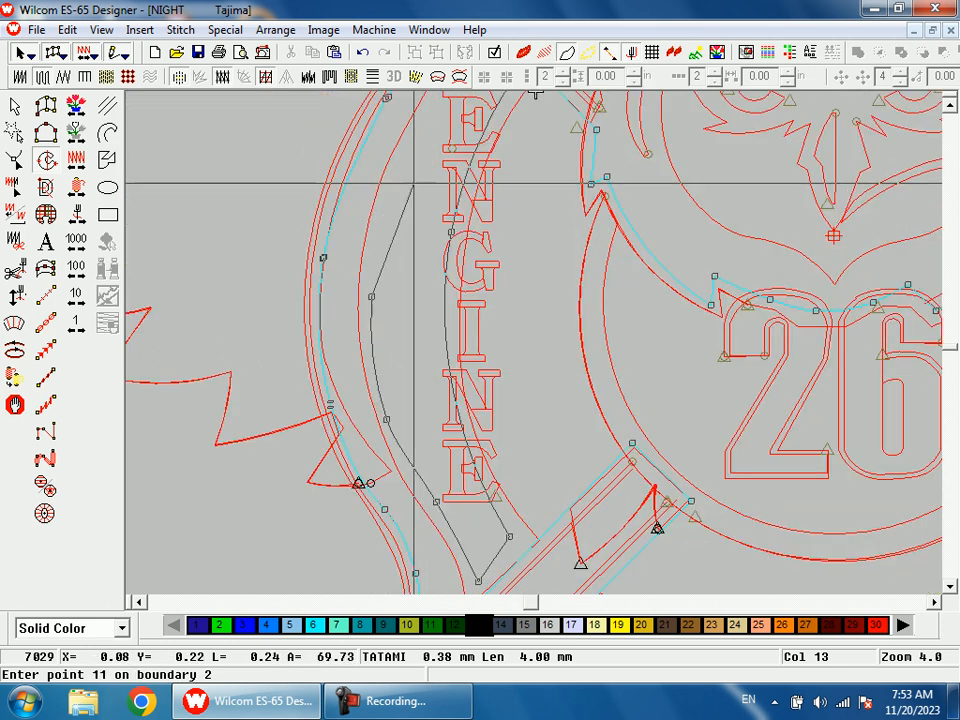
left_click(406, 158)
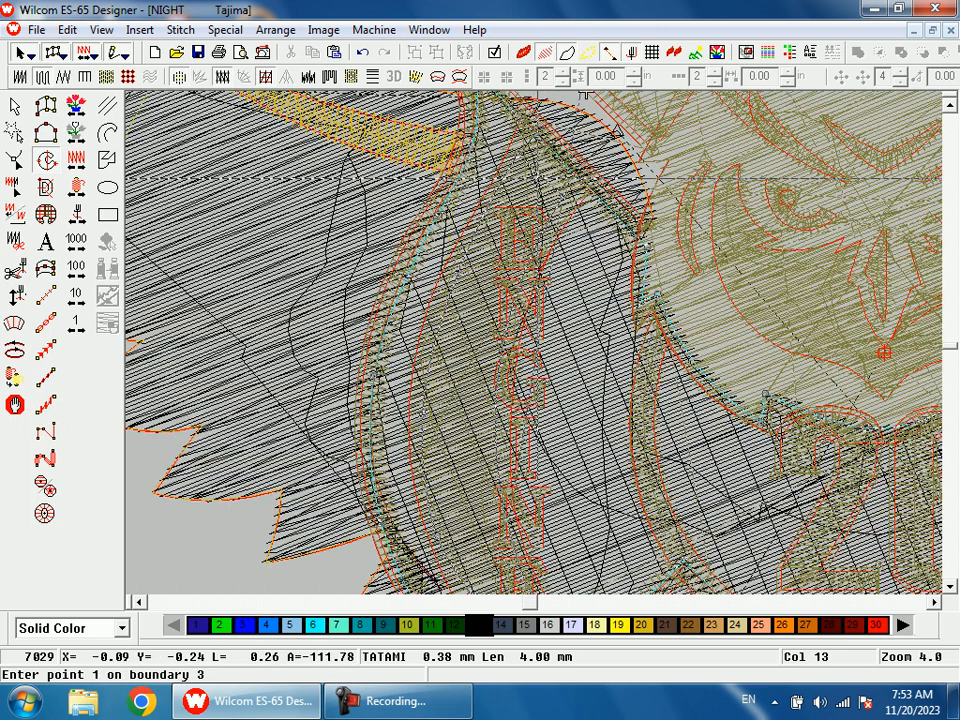
- Start another inner boundary inside the NIGHT OWLS panel, running down its left side and along the left part of its lower curve
key("1")
key("b")
left_click_drag(440, 385, 625, 500)
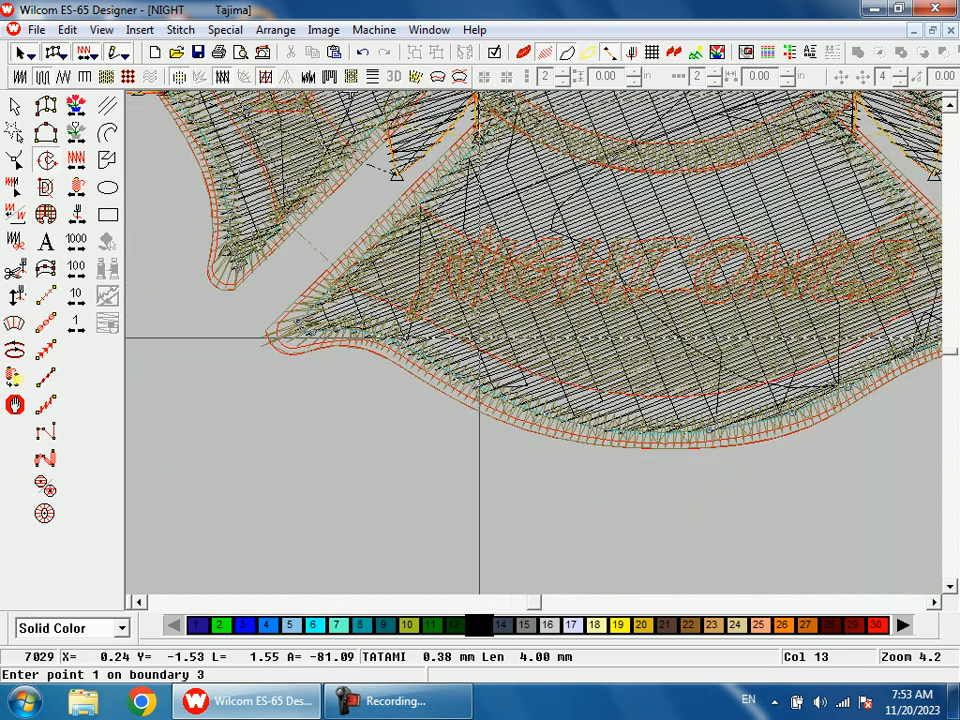
key("s")
left_click(428, 226)
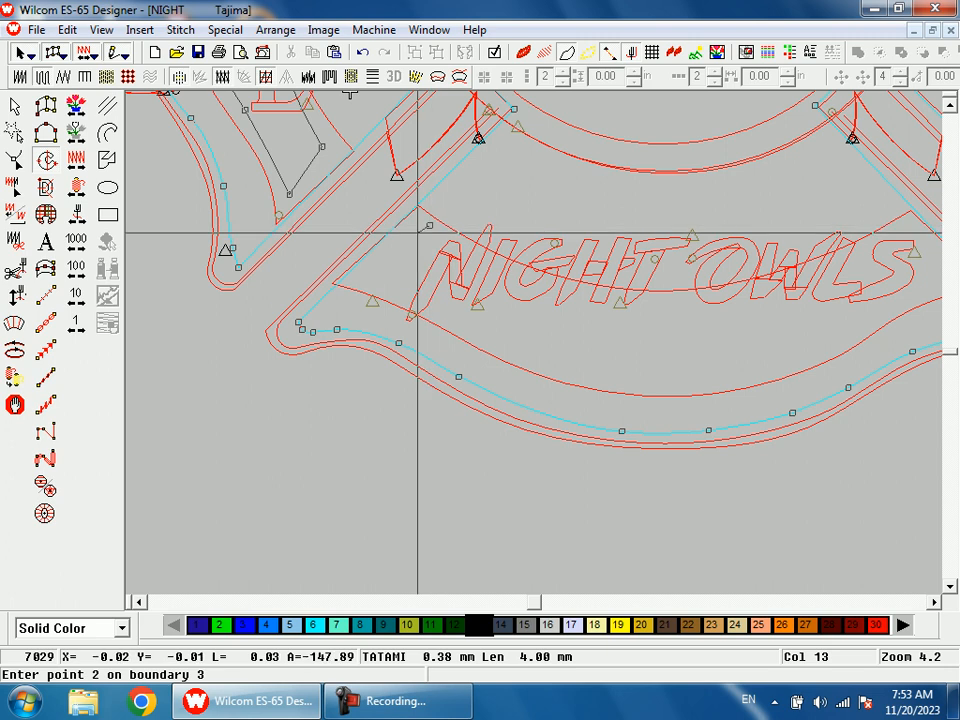
left_click(370, 280)
left_click(464, 323)
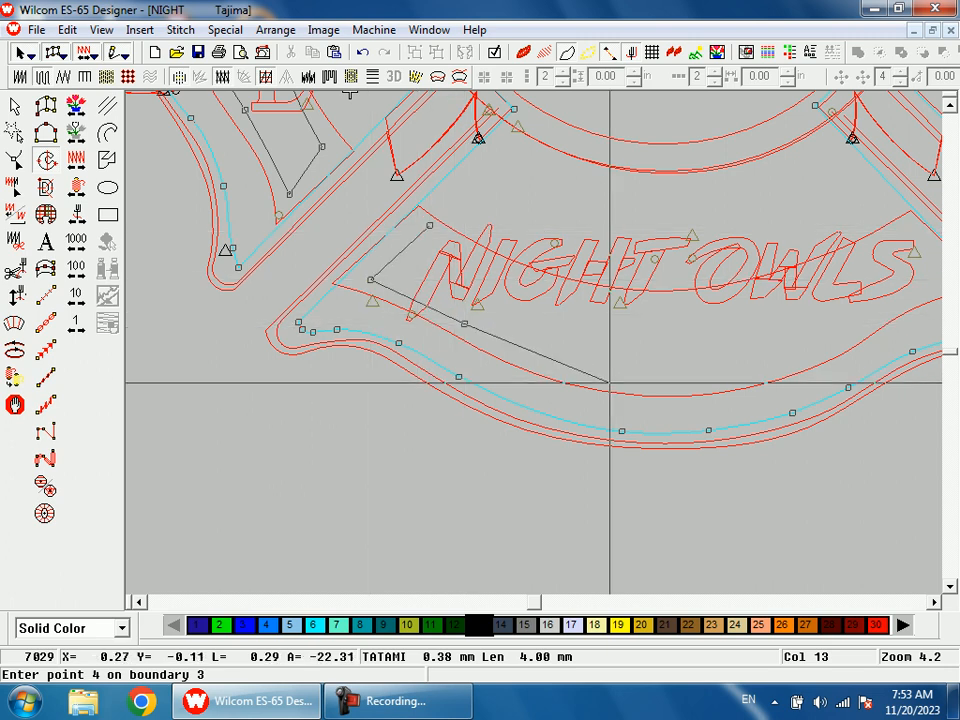
right_click(553, 369)
right_click(558, 369)
right_click(690, 380)
right_click(690, 384)
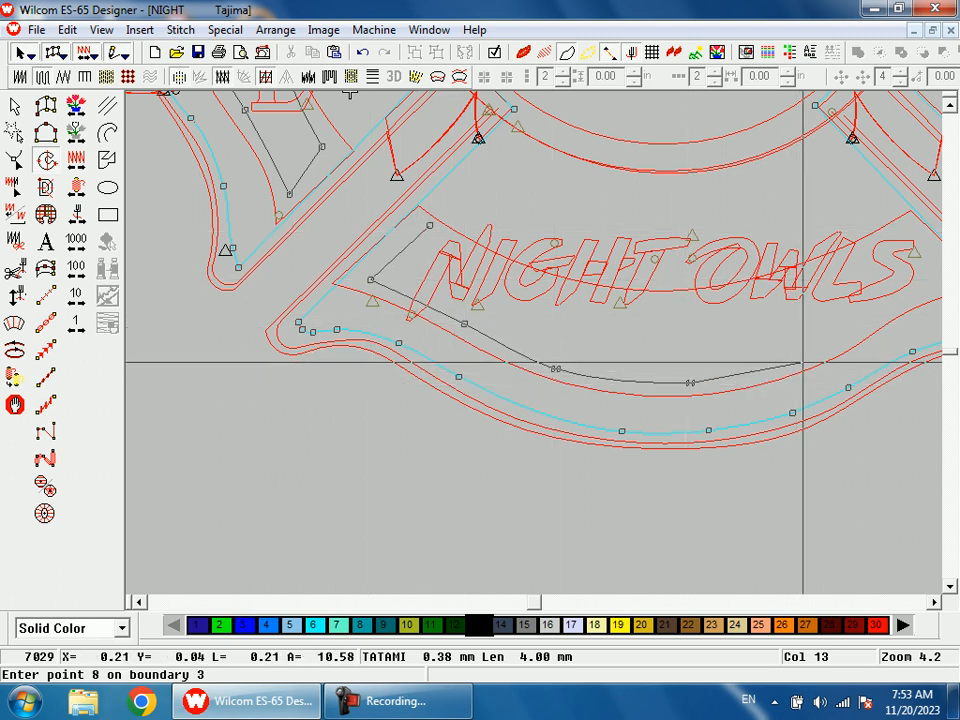
- Continue the inner boundary up to the NIGHT OWLS panel's right corners and back along its upper curve through the lettering
right_click(808, 358)
right_click(811, 351)
left_click(711, 329)
left_click(771, 305)
left_click(721, 253)
right_click(638, 292)
right_click(638, 292)
right_click(479, 323)
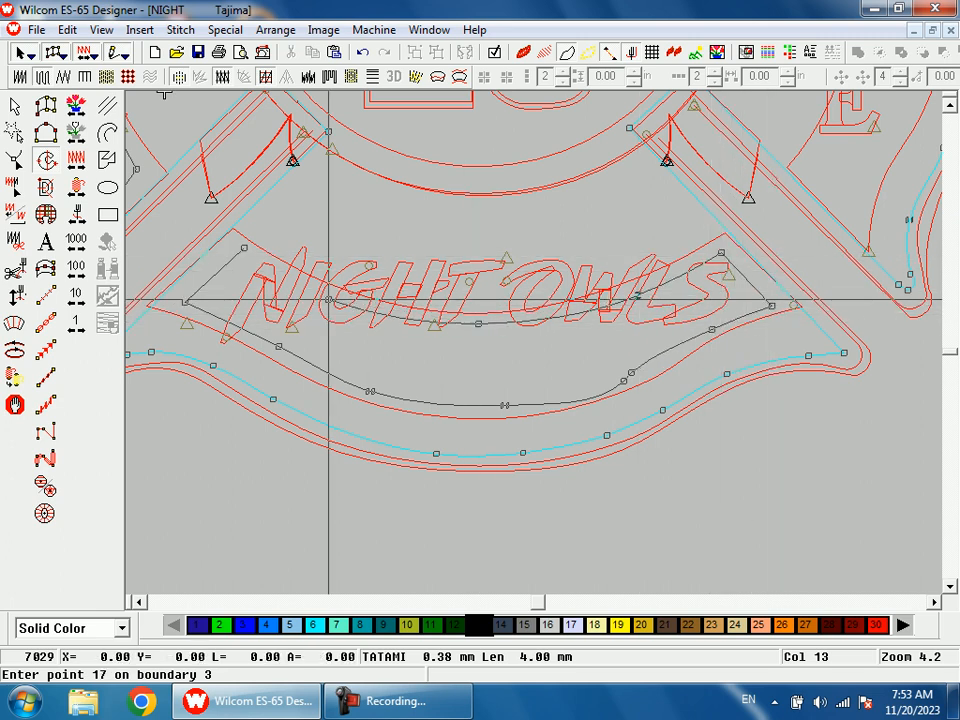
- Start an inner boundary inside the RESCUE panel, tracing from its lower inner corner to the lower tip and partway up the outer edge
key("0")
key("b")
left_click_drag(579, 253, 617, 350)
key("s")
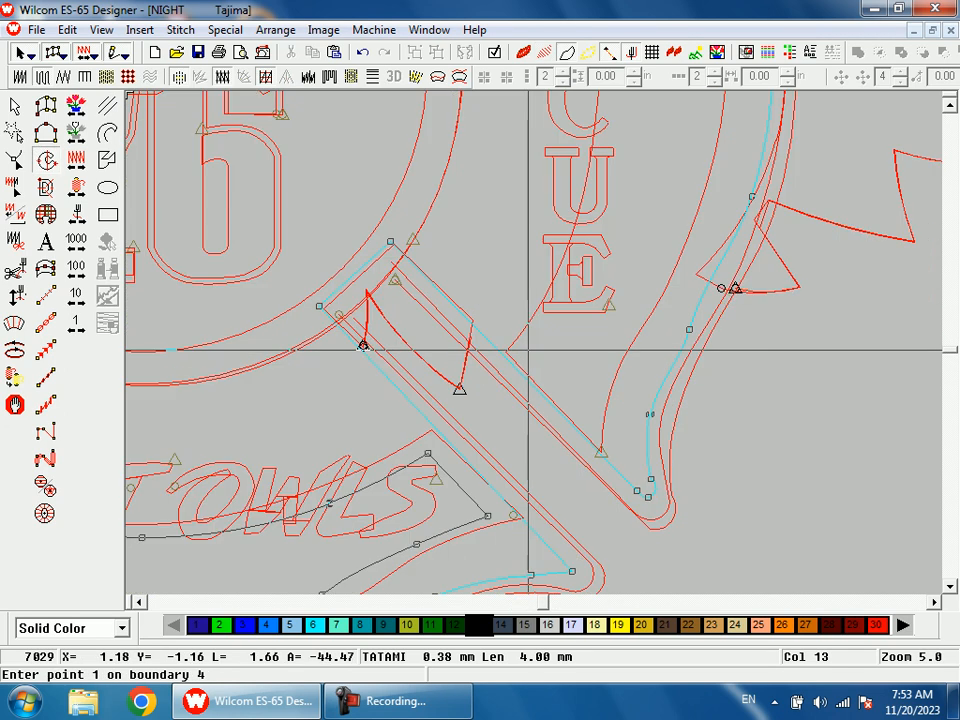
left_click(522, 344)
left_click(594, 417)
left_click(611, 352)
left_click(655, 274)
left_click(698, 159)
scroll(727, 222, "up", 1)
left_click(712, 153)
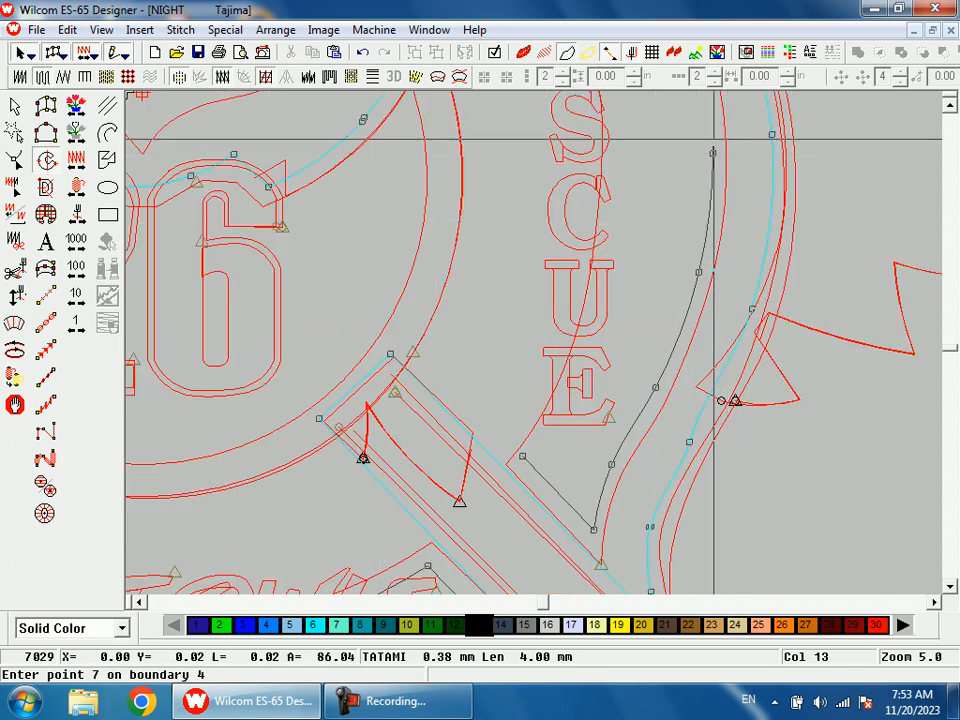
- Continue the inner boundary up the RESCUE panel's outer edge, around its top and across to its upper inner corner
scroll(611, 95, "up", 1)
left_click(606, 146)
scroll(606, 146, "up", 1)
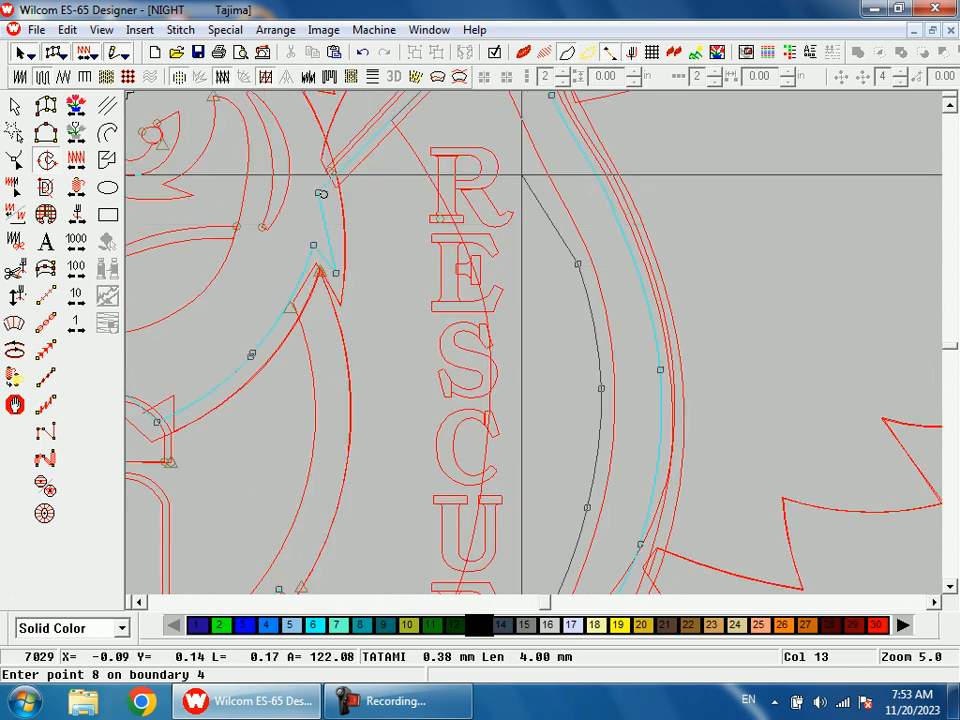
left_click(526, 159)
left_click(526, 159)
scroll(526, 159, "up", 1)
left_click(495, 175)
left_click(434, 233)
- Trace the boundary down the RESCUE panel's inner edge through the lettering, close it, and regenerate the base fill
left_click(500, 358)
scroll(500, 358, "down", 1)
left_click(510, 455)
left_click(510, 466)
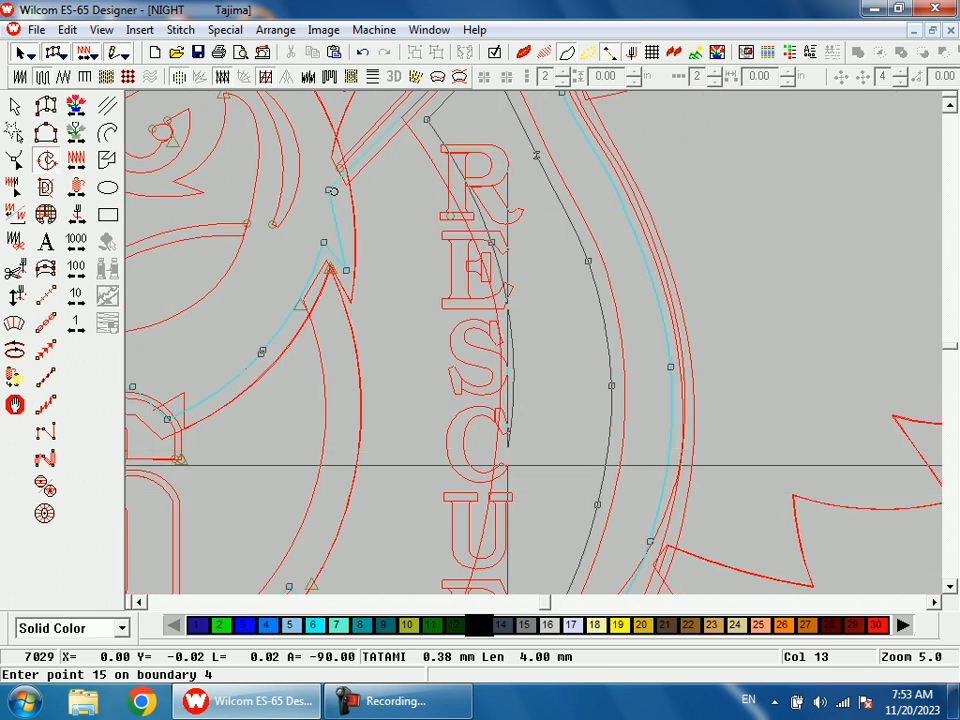
scroll(505, 455, "down", 2)
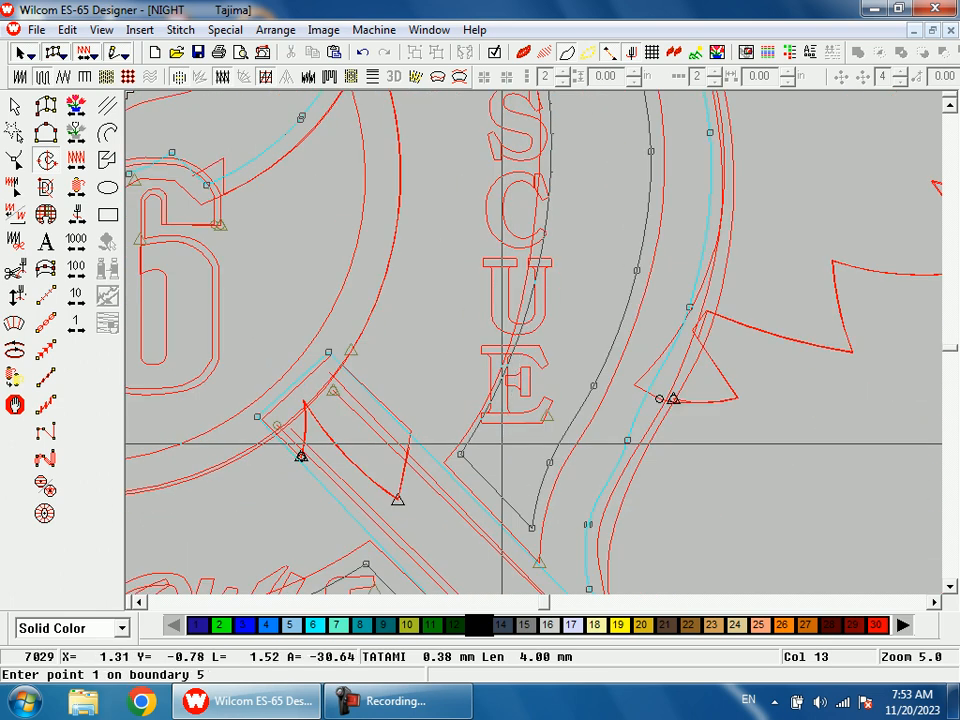
key("Return")
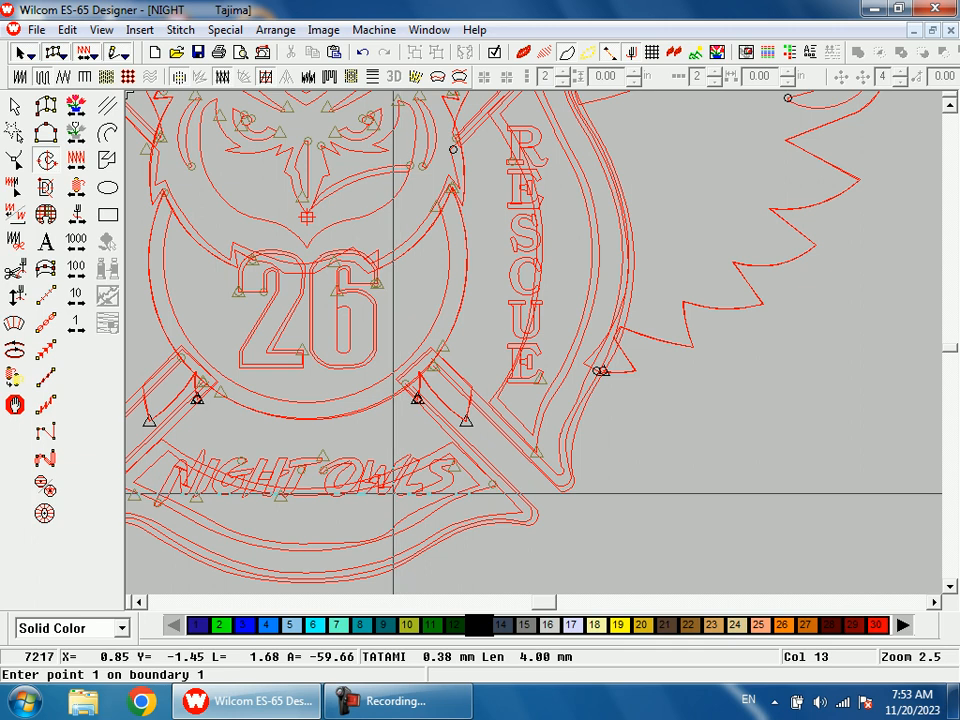
- Reshape the base fill by deleting the extra control point on the right part of the NIGHT OWLS inner boundary's lower curve
key("h")
key("b")
left_click_drag(381, 484, 459, 580)
left_click(452, 306)
key("Delete")
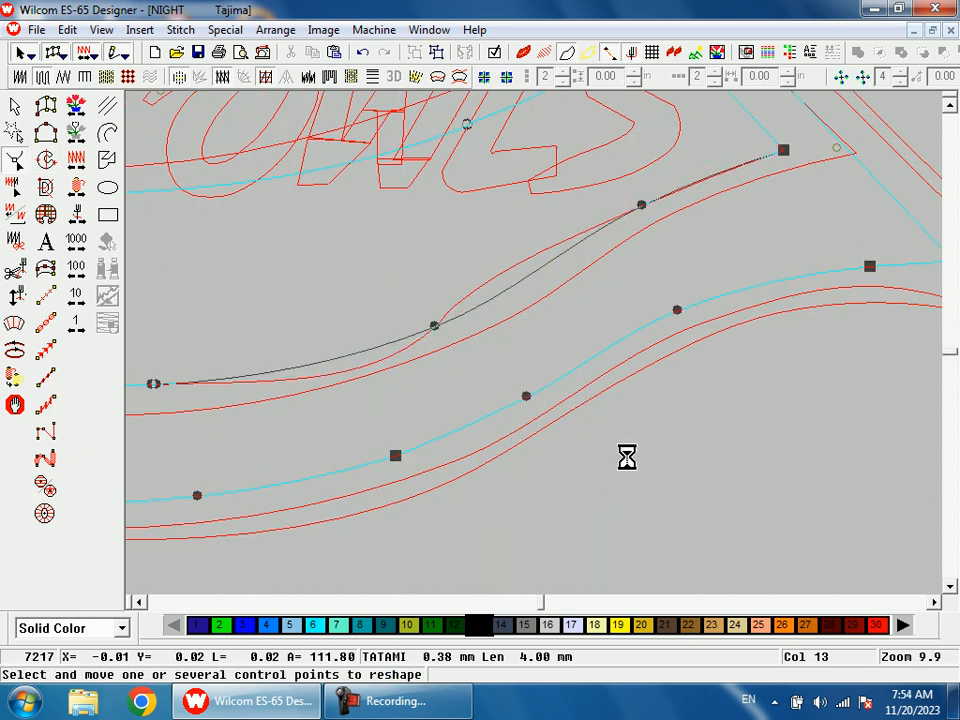
key("shift+z")
key("shift+z")
key("shift+z")
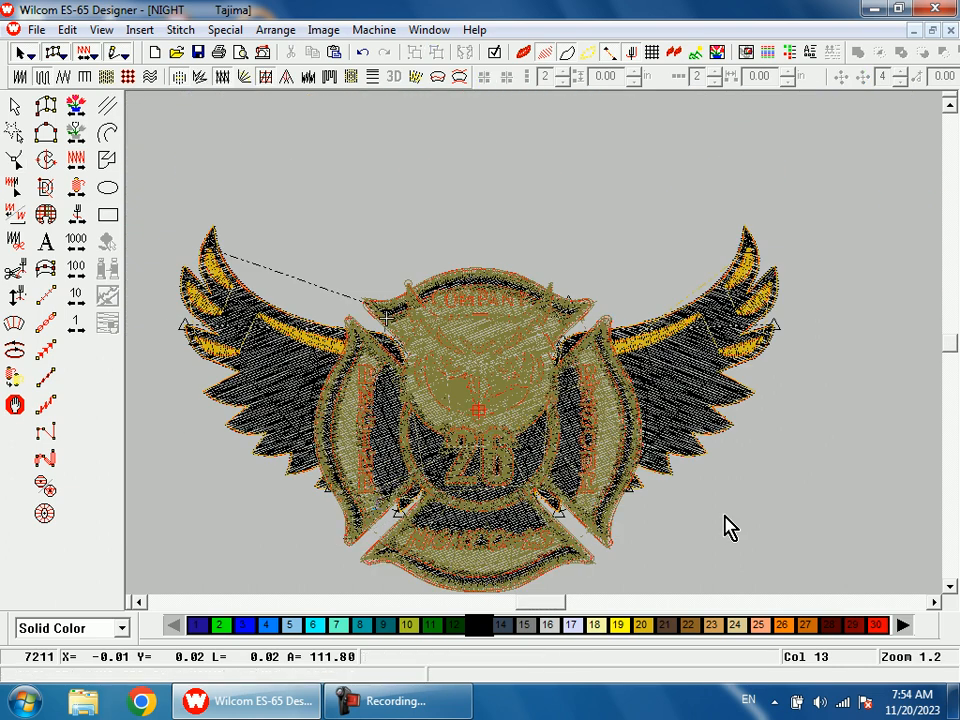
- Convert the small black colour 13 fill between the owl's head and the ENGINE panel's upper edge to Tatami
scroll(727, 527, "down", 3)
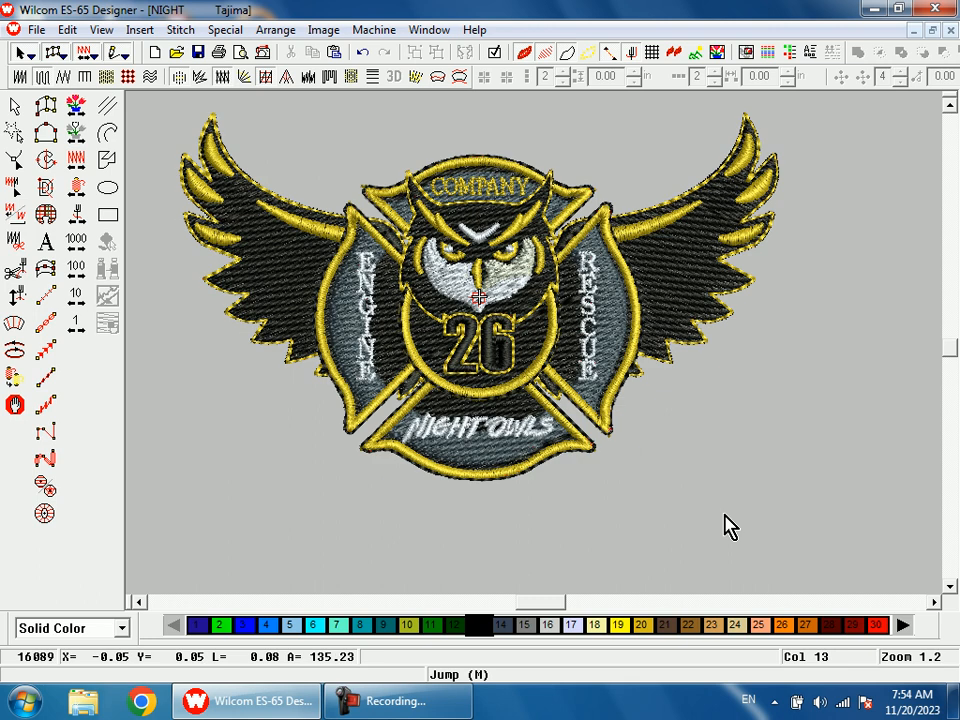
scroll(727, 527, "down", 1)
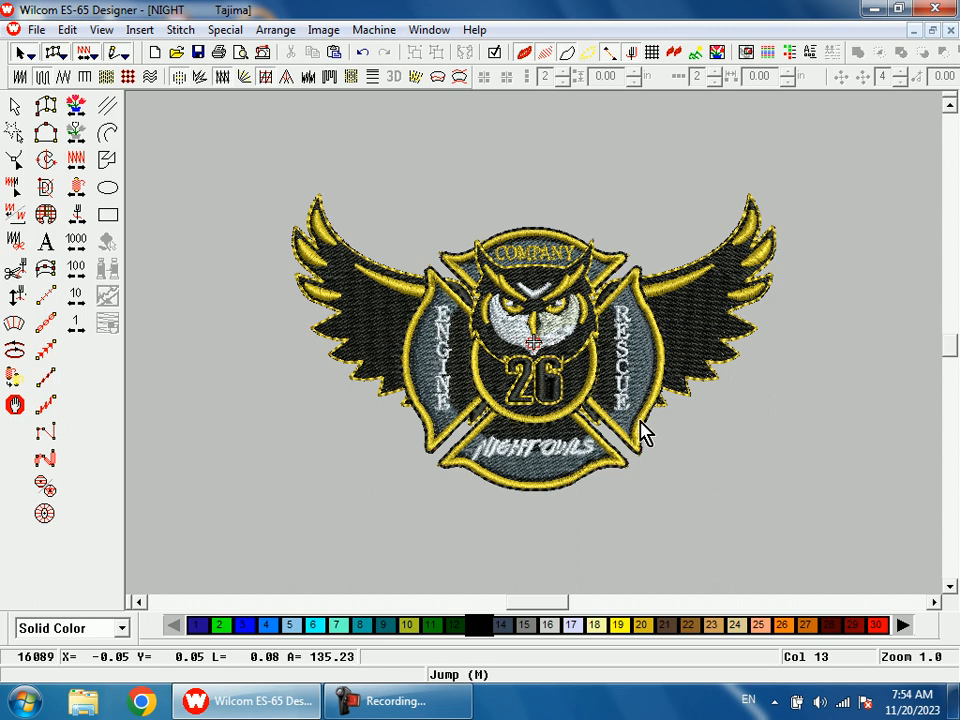
key("b")
left_click_drag(430, 268, 478, 330)
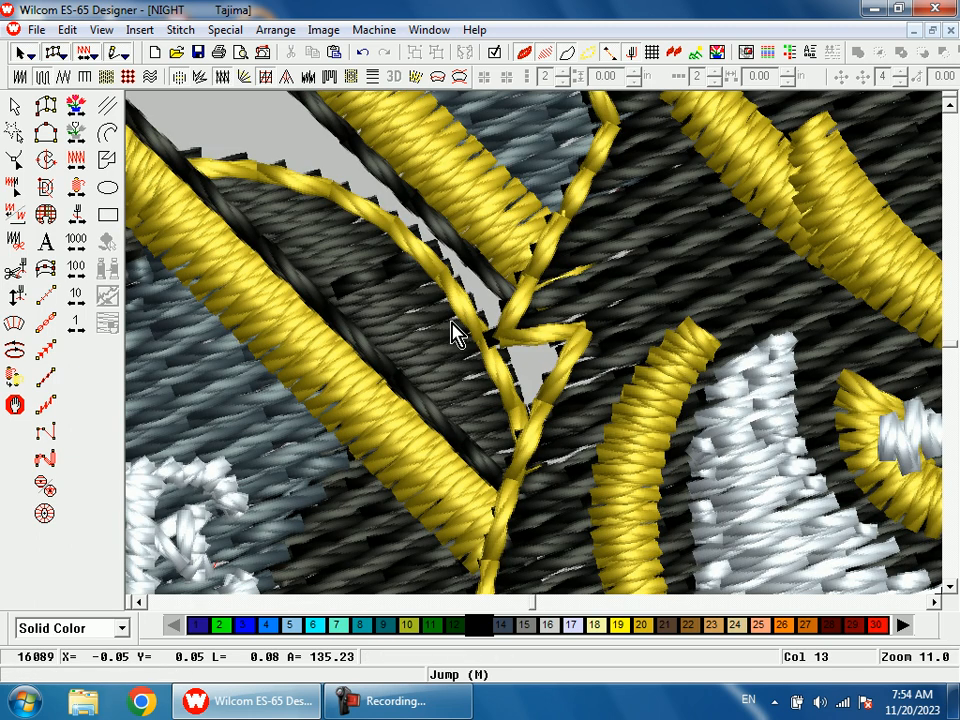
key("t")
left_click(402, 320)
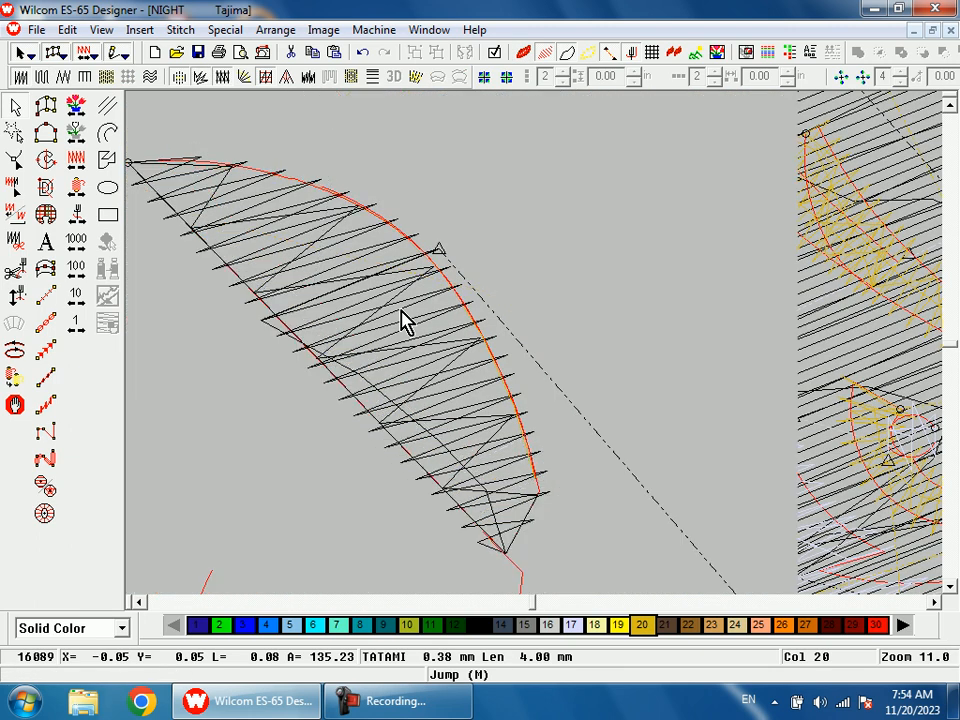
left_click(404, 334)
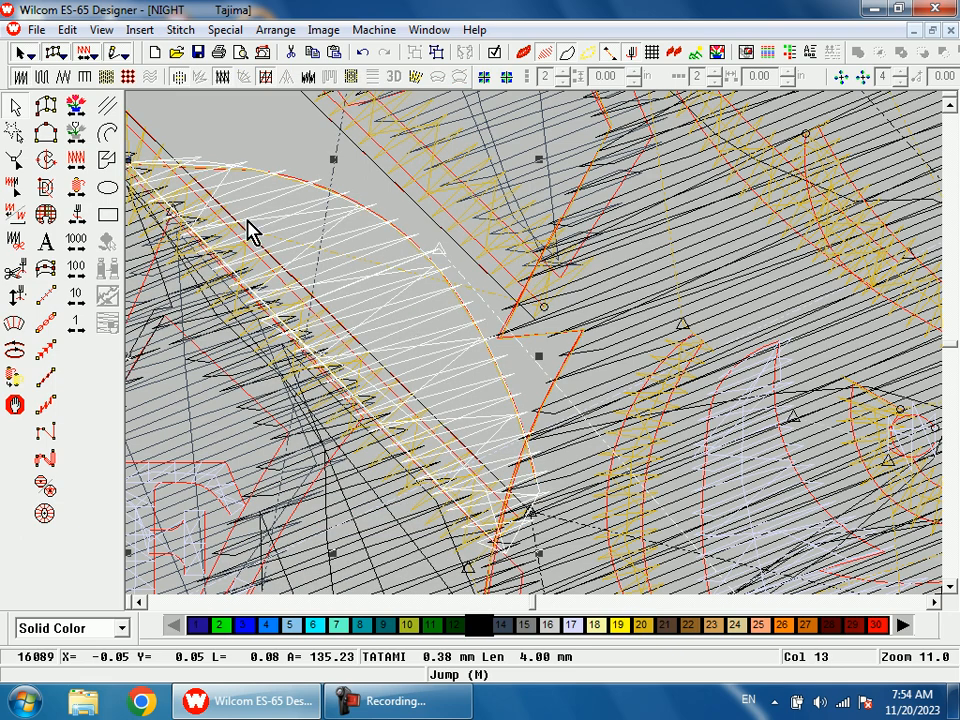
- Convert the matching black colour 13 fill between the owl's head and the RESCUE panel's upper edge to Tatami and deselect it
scroll(596, 321, "down", 3)
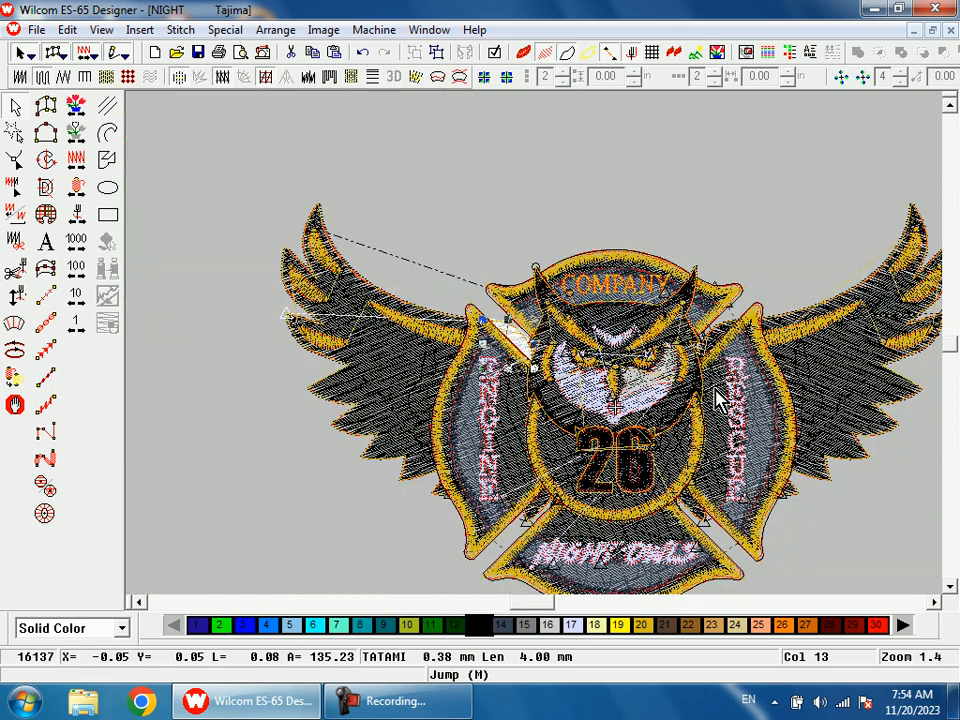
left_click_drag(790, 305, 703, 386)
left_click(386, 240)
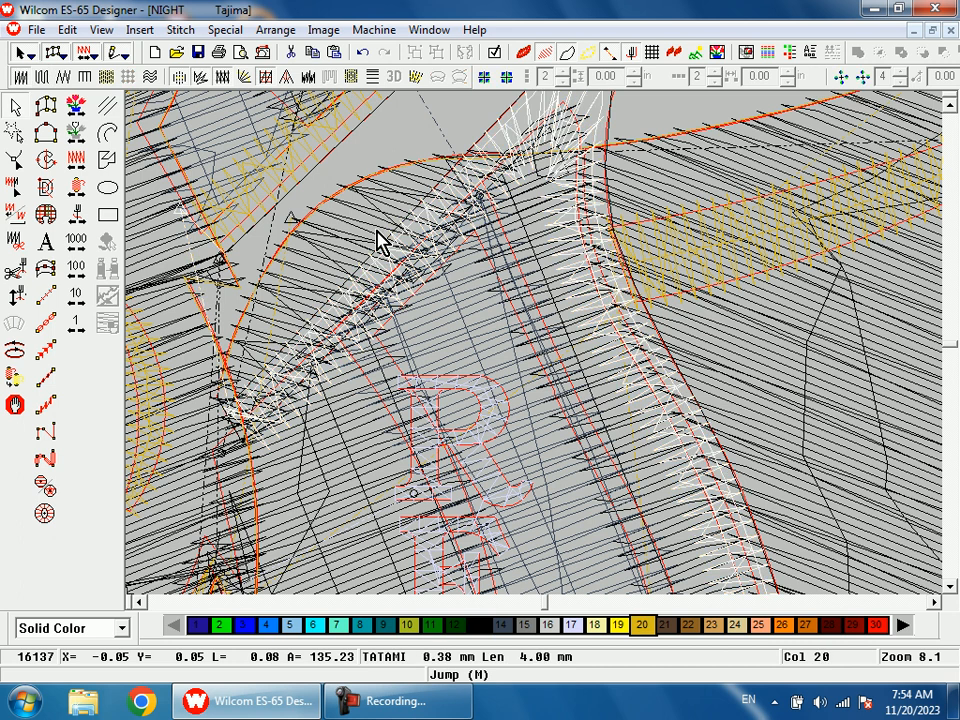
left_click(350, 262)
left_click(343, 271)
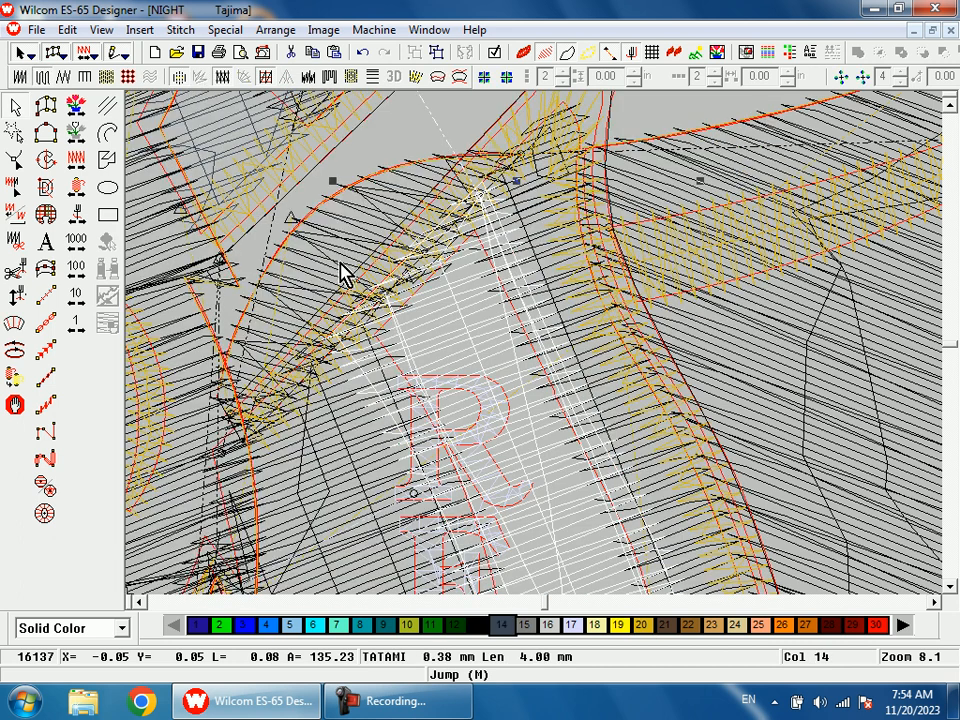
left_click(327, 277)
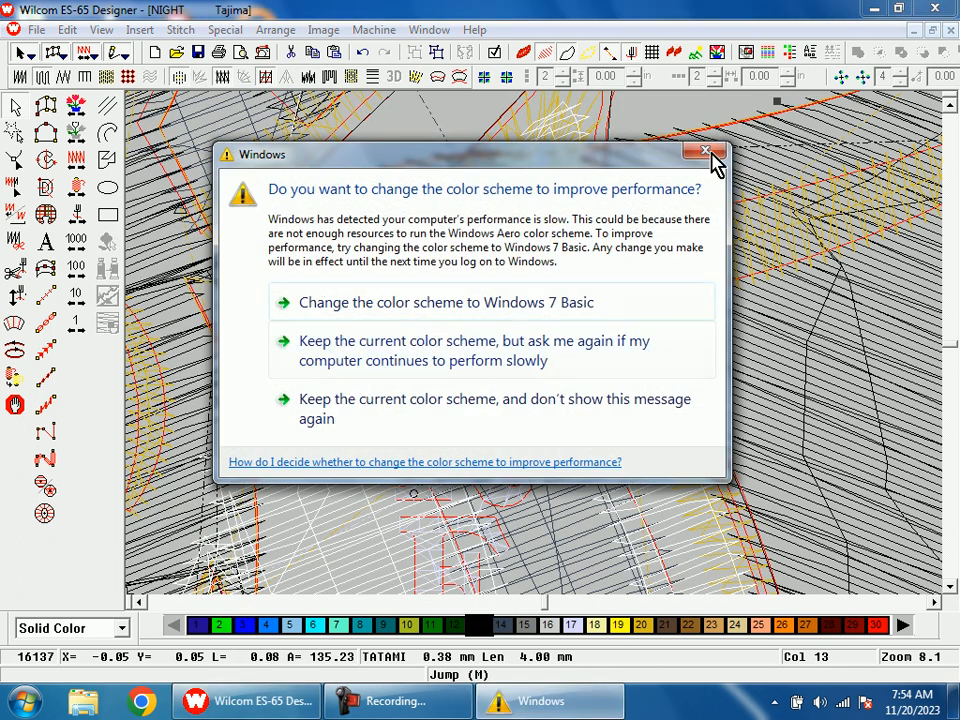
key("Escape")
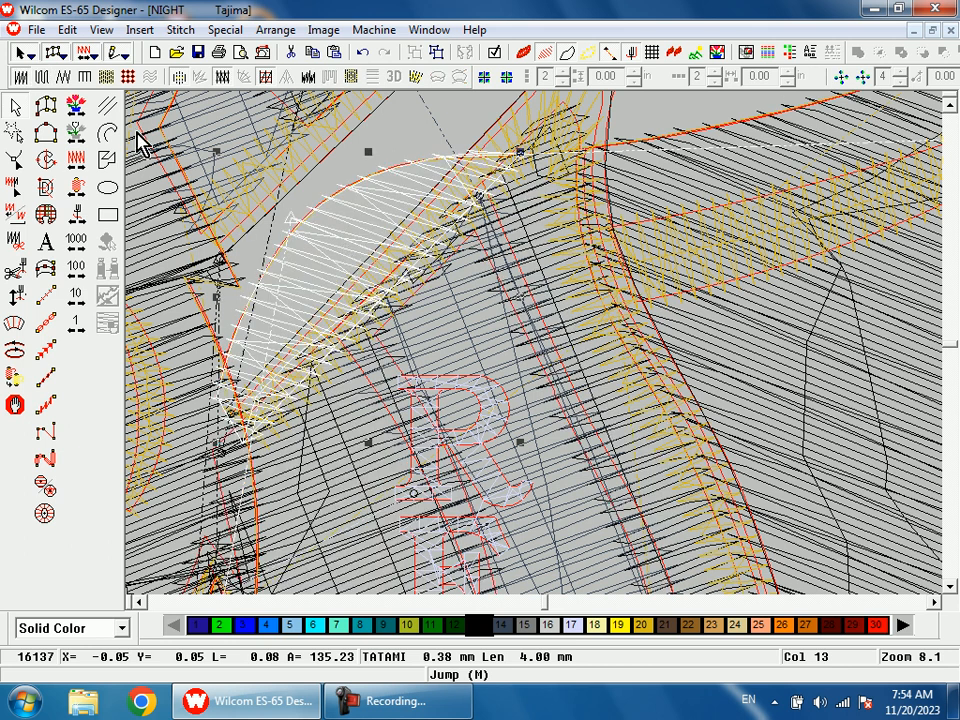
left_click(48, 80)
scroll(381, 295, "down", 3)
scroll(421, 366, "down", 1)
key("Escape")
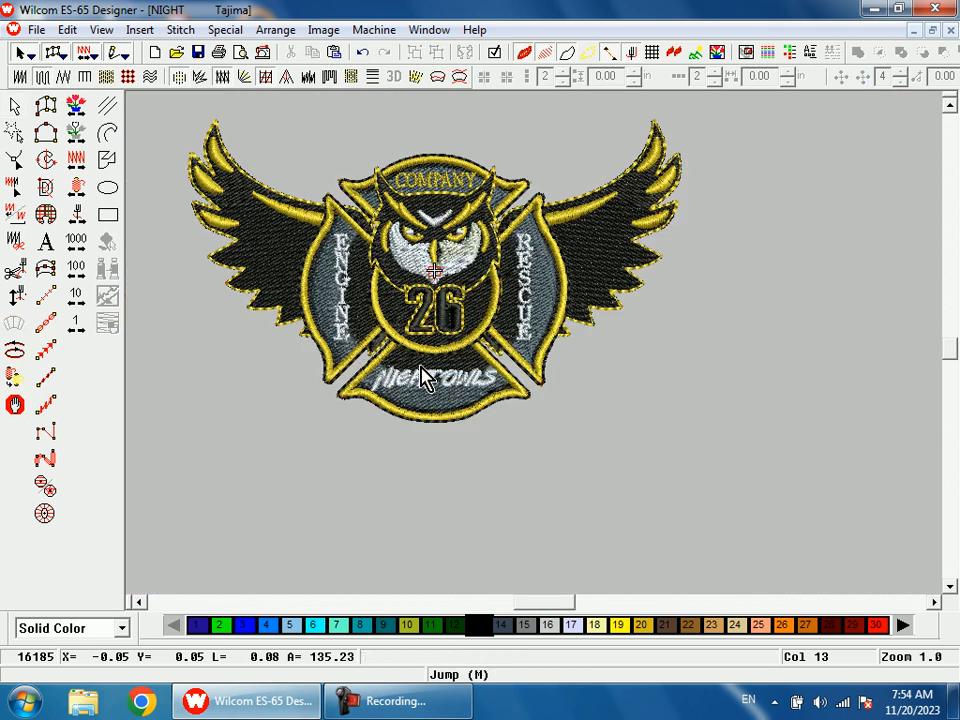
key("c")
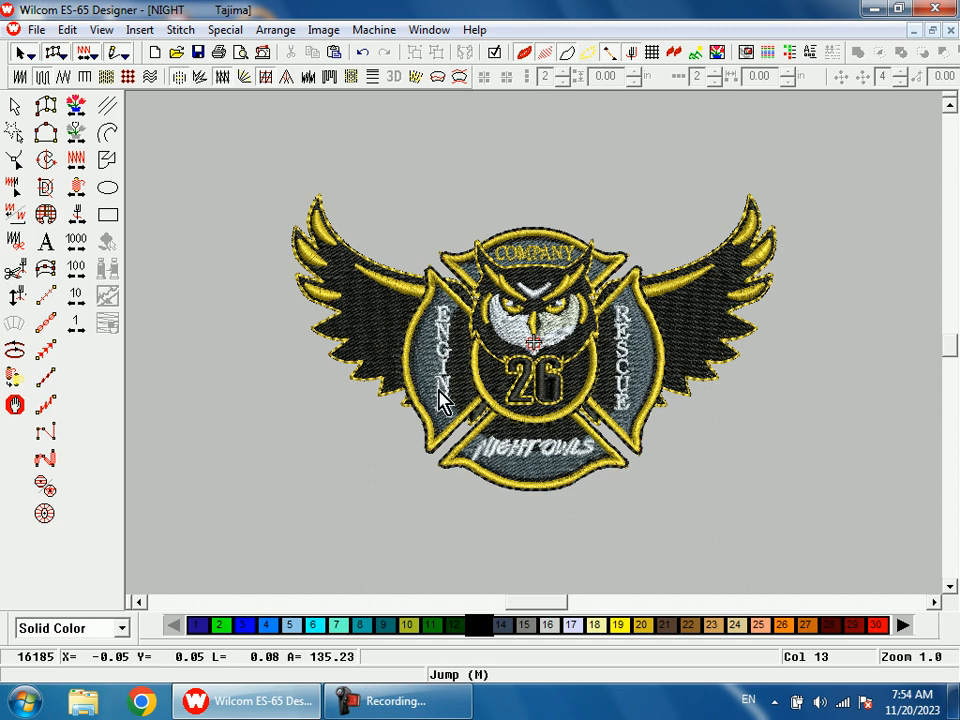
mouse_move(429, 697)
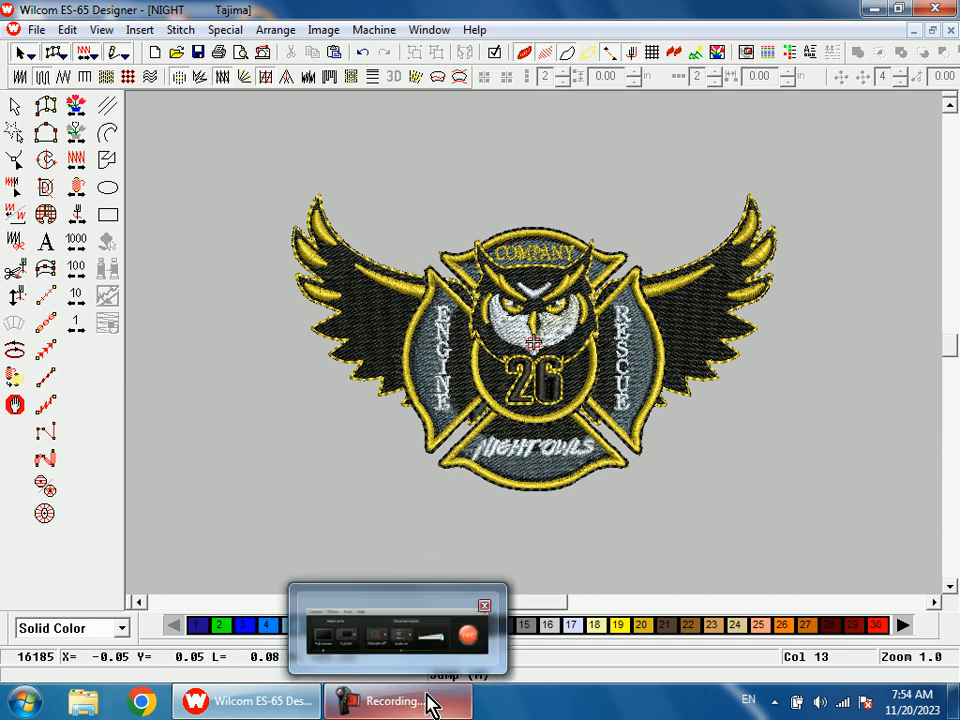